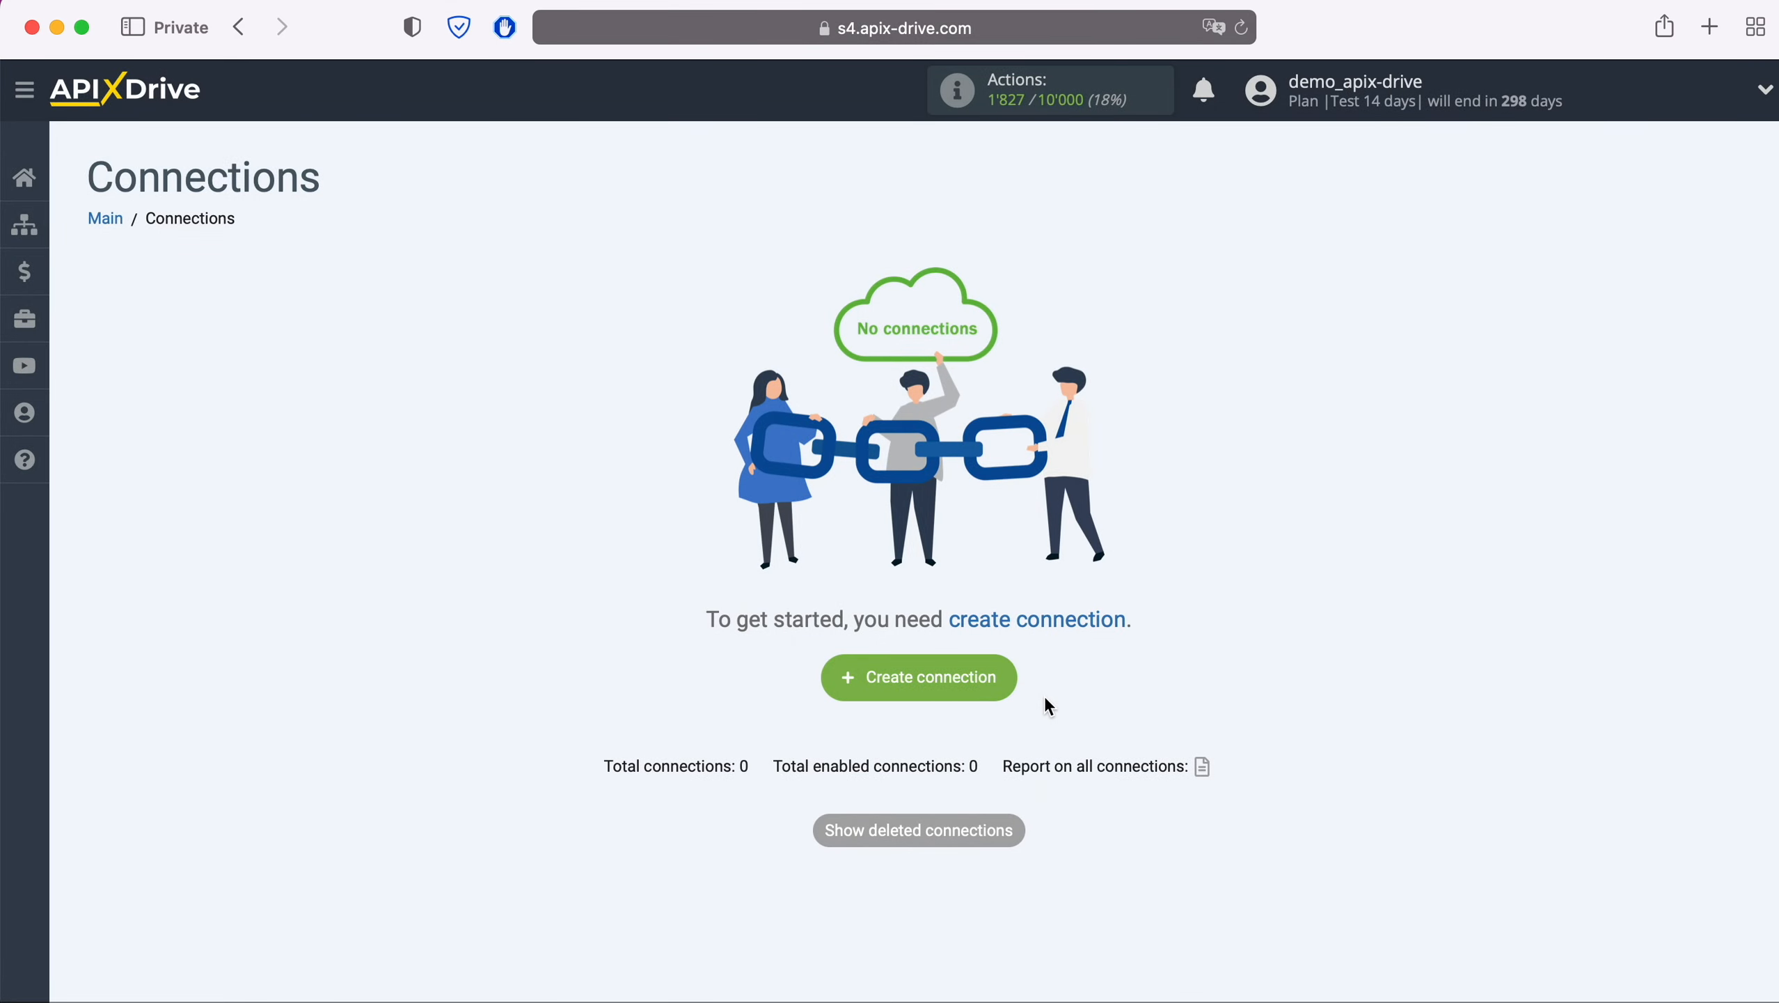
Create a new connection with Agile CRM as the data source system
click(1009, 678)
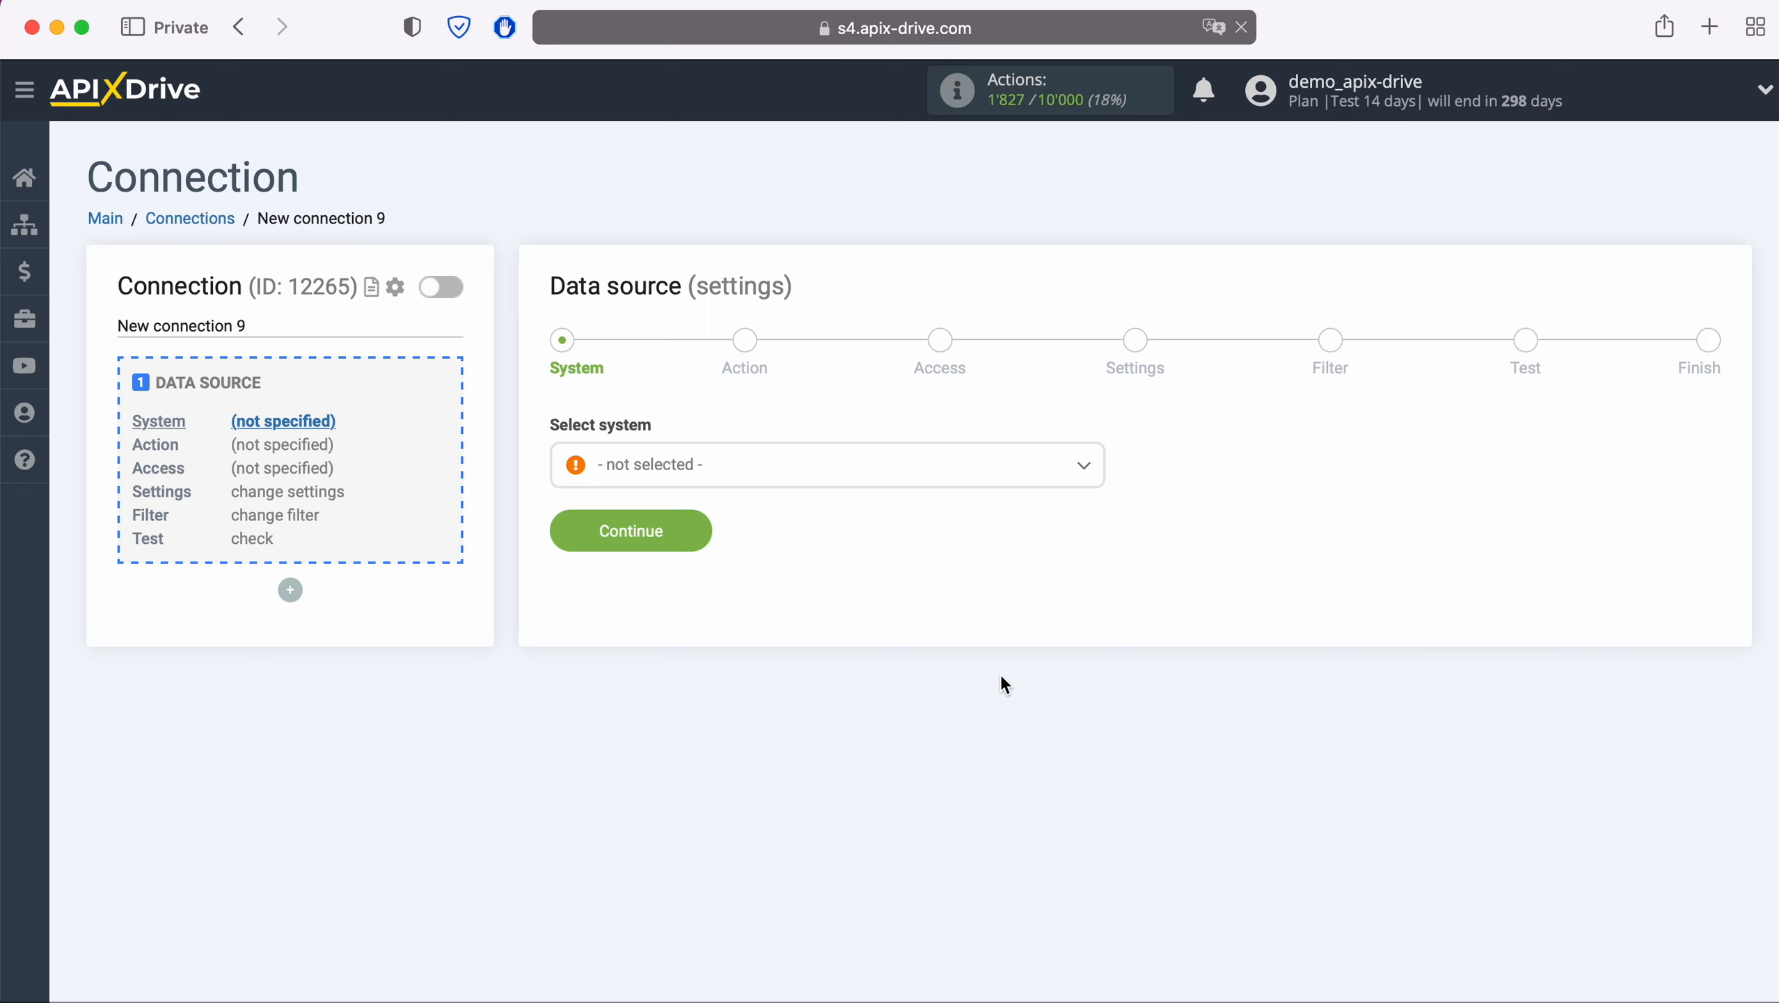
click(813, 469)
click(666, 701)
click(691, 535)
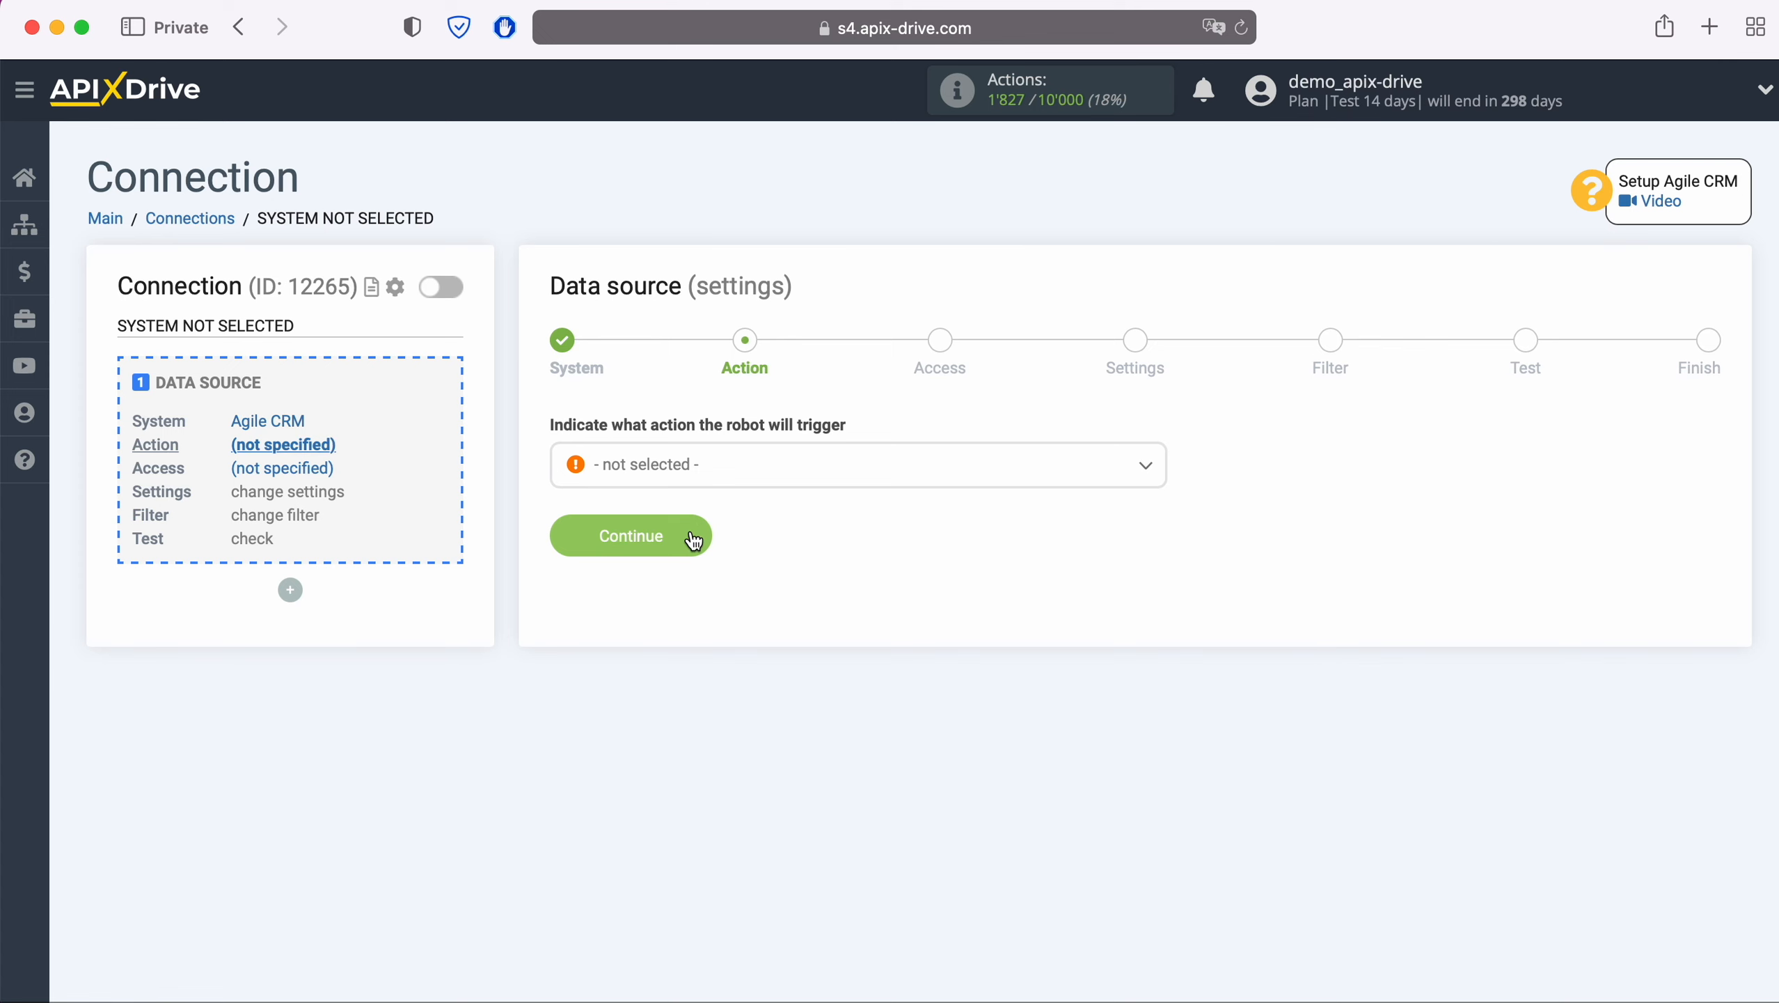
Set the Agile CRM source action to Get CONTACTS (new)
click(863, 462)
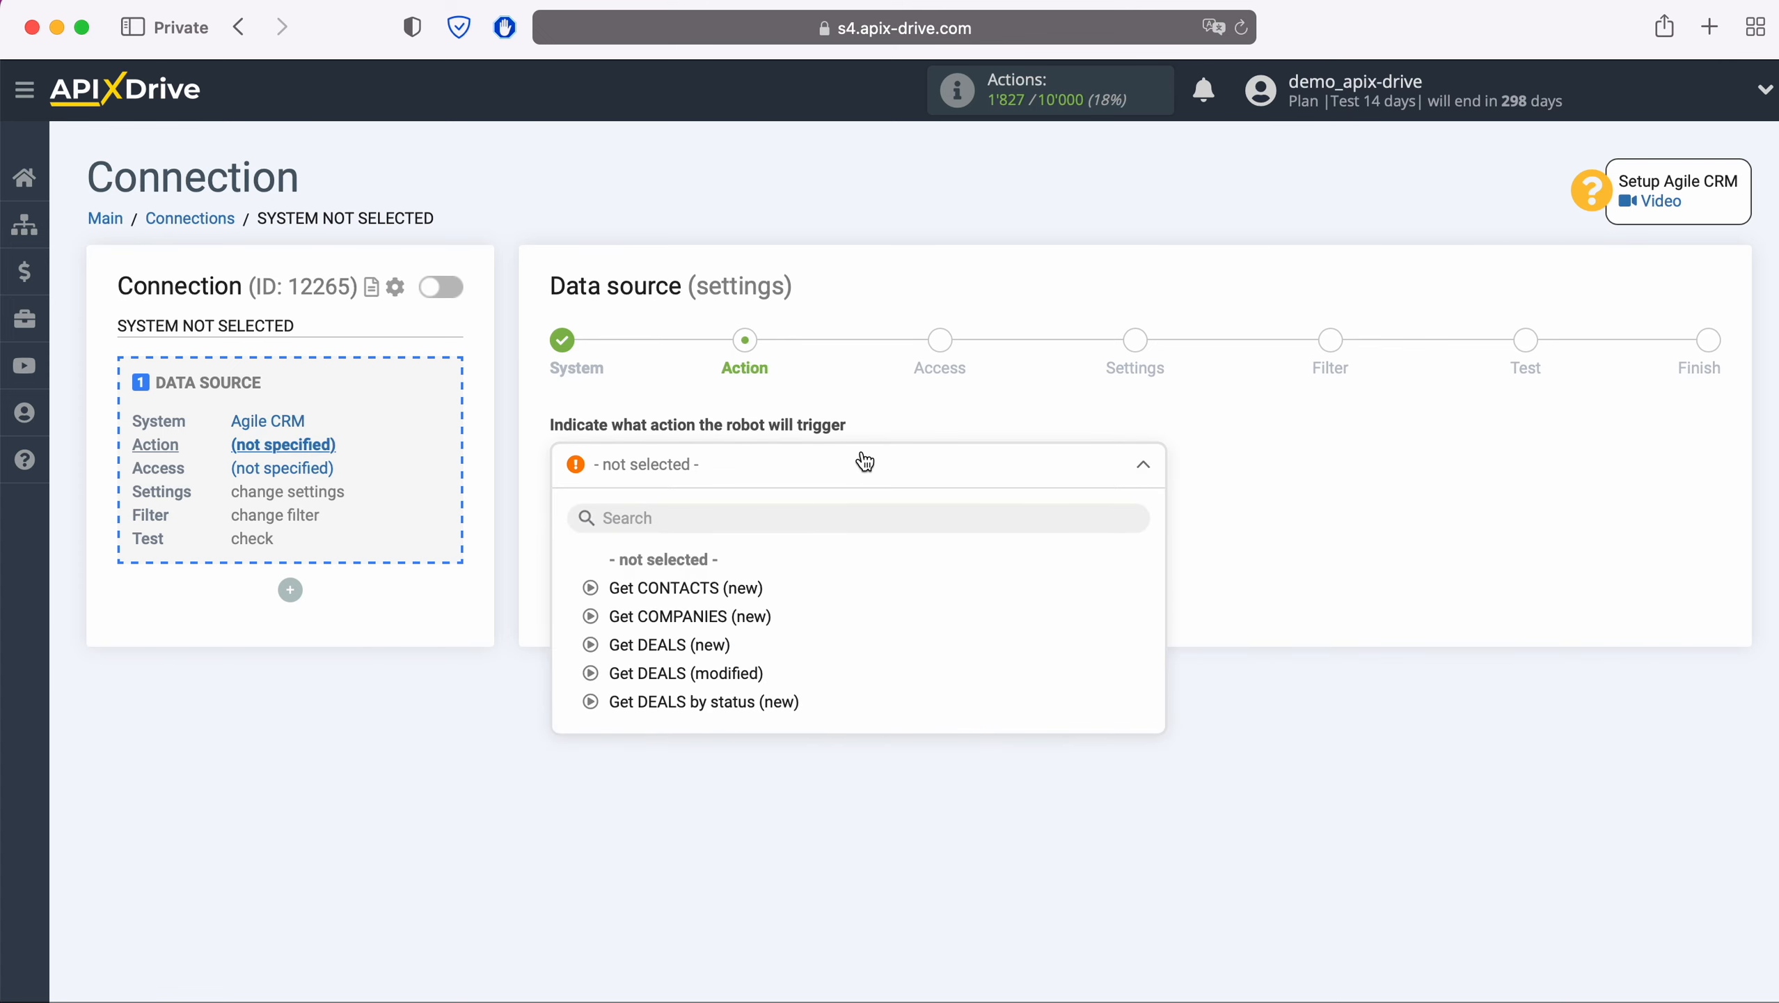
click(743, 592)
click(704, 539)
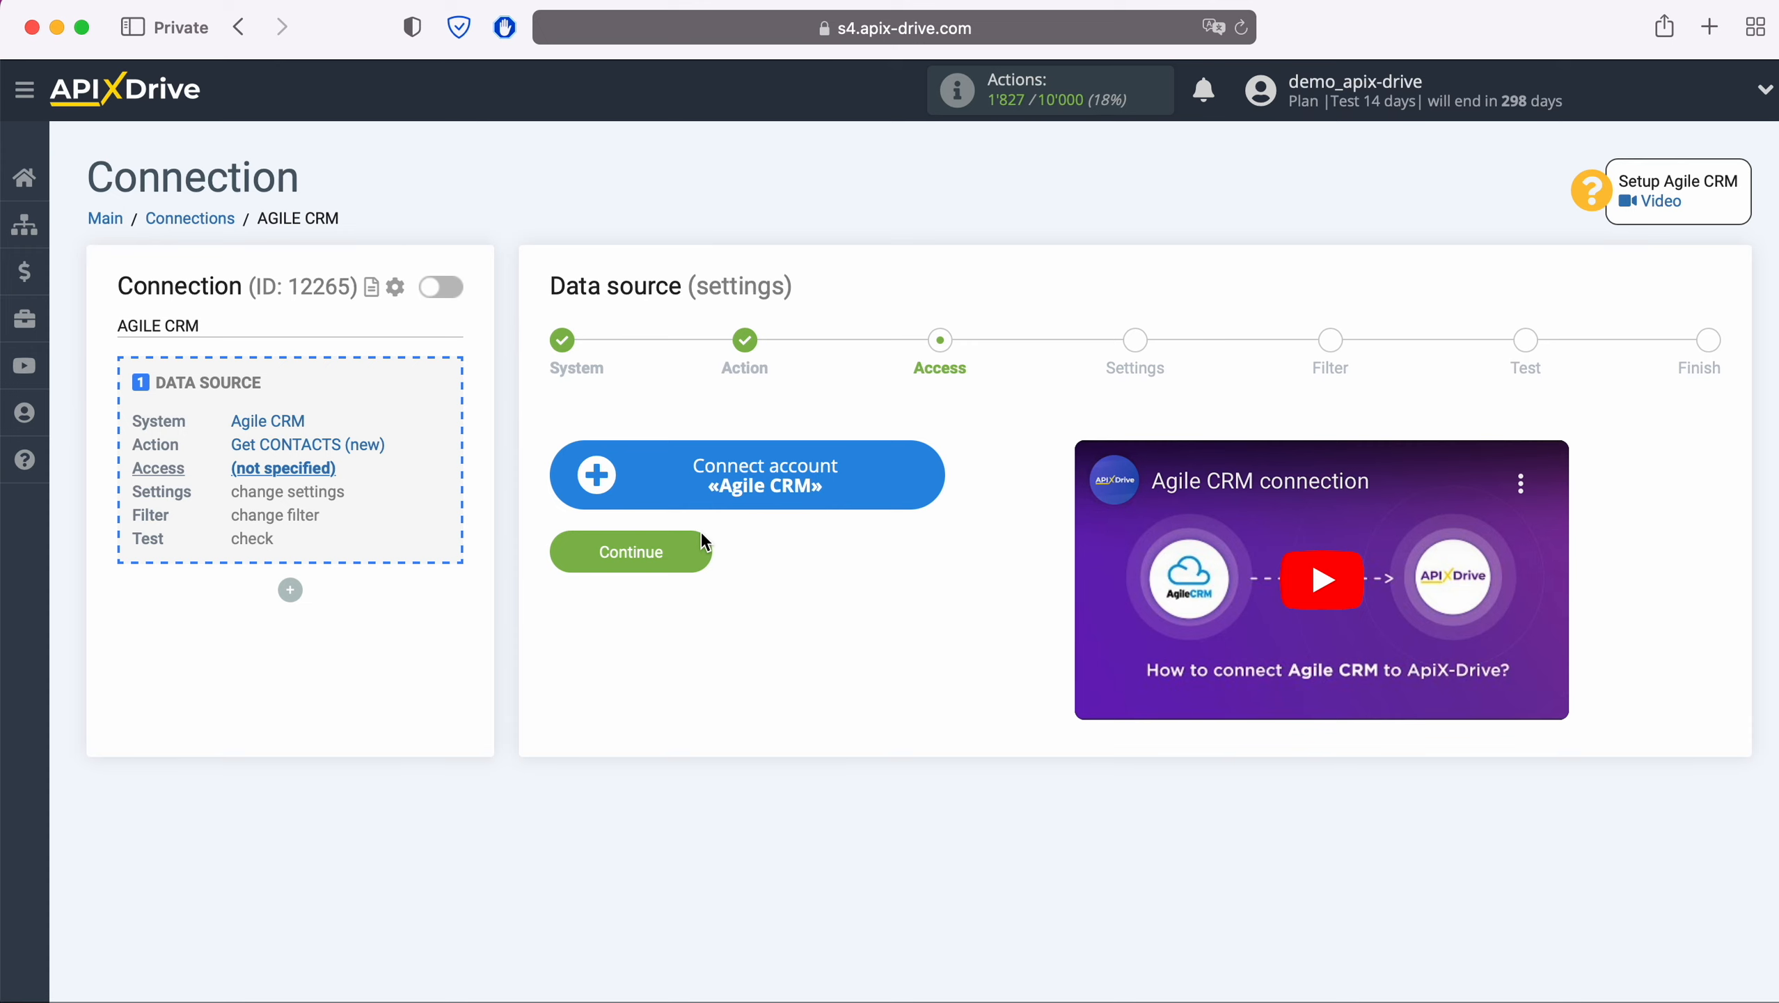
Open the Connect account «Agile CRM» setup form
click(925, 483)
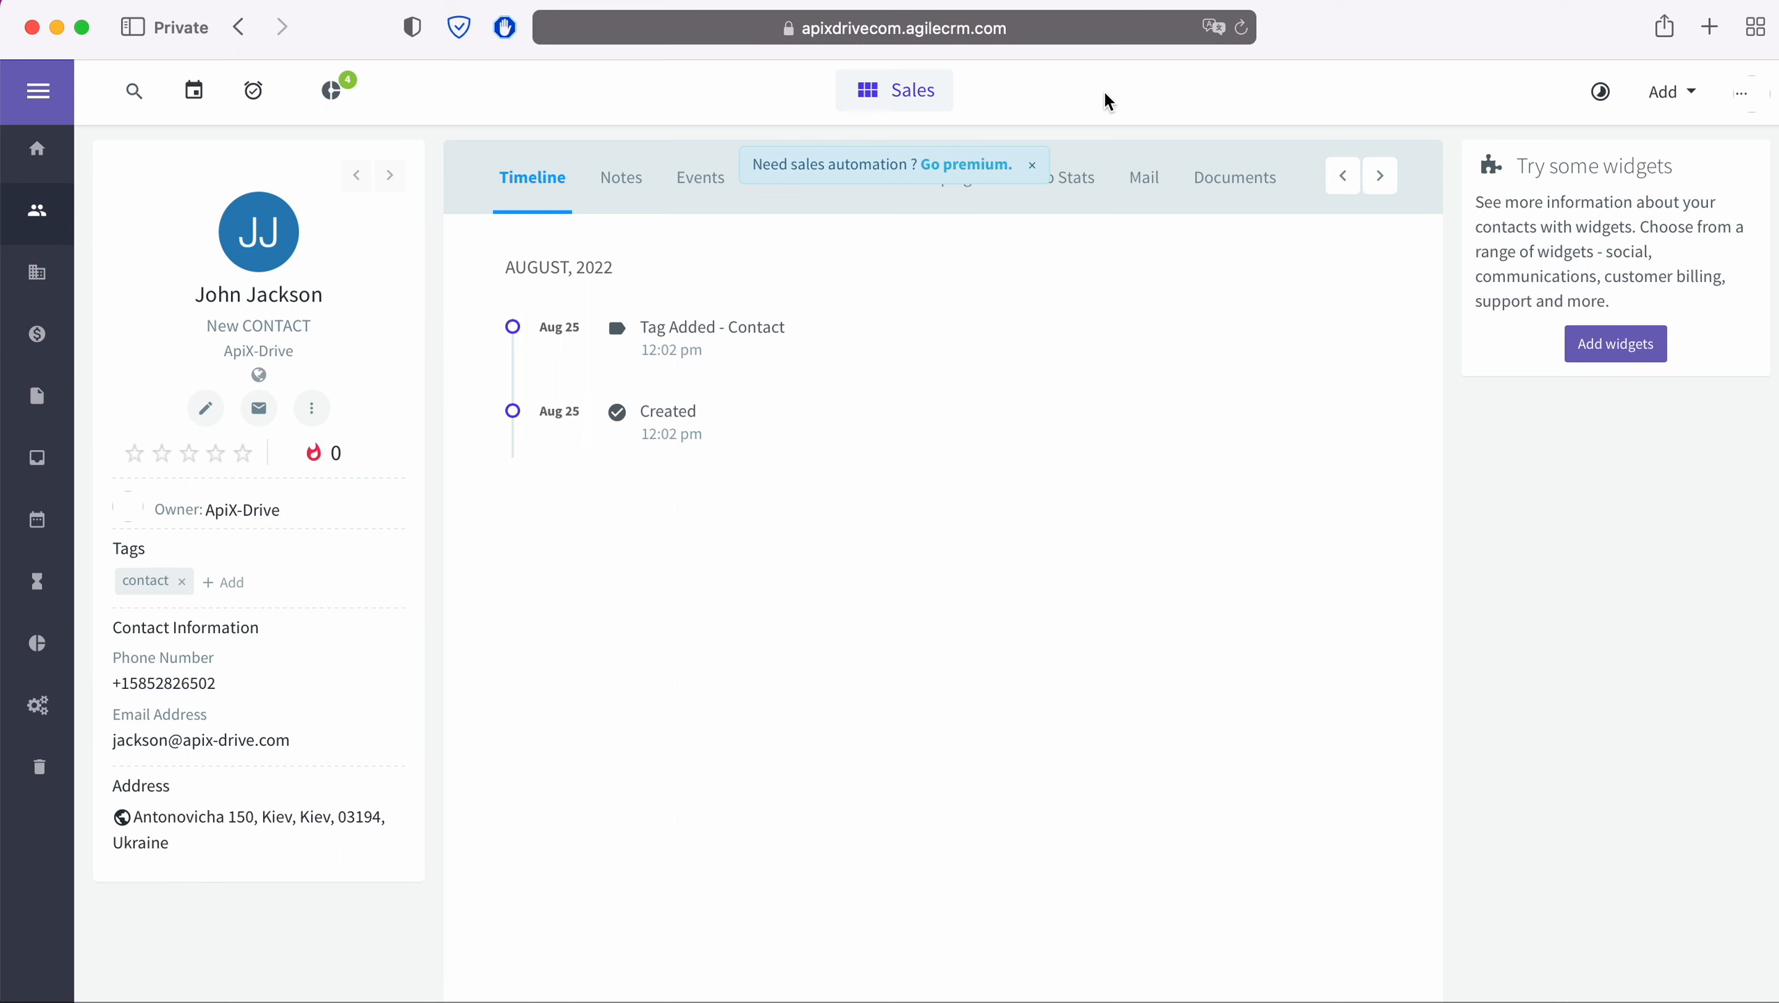
Copy the account subdomain apixdrivecom from the Agile CRM page address
click(1147, 26)
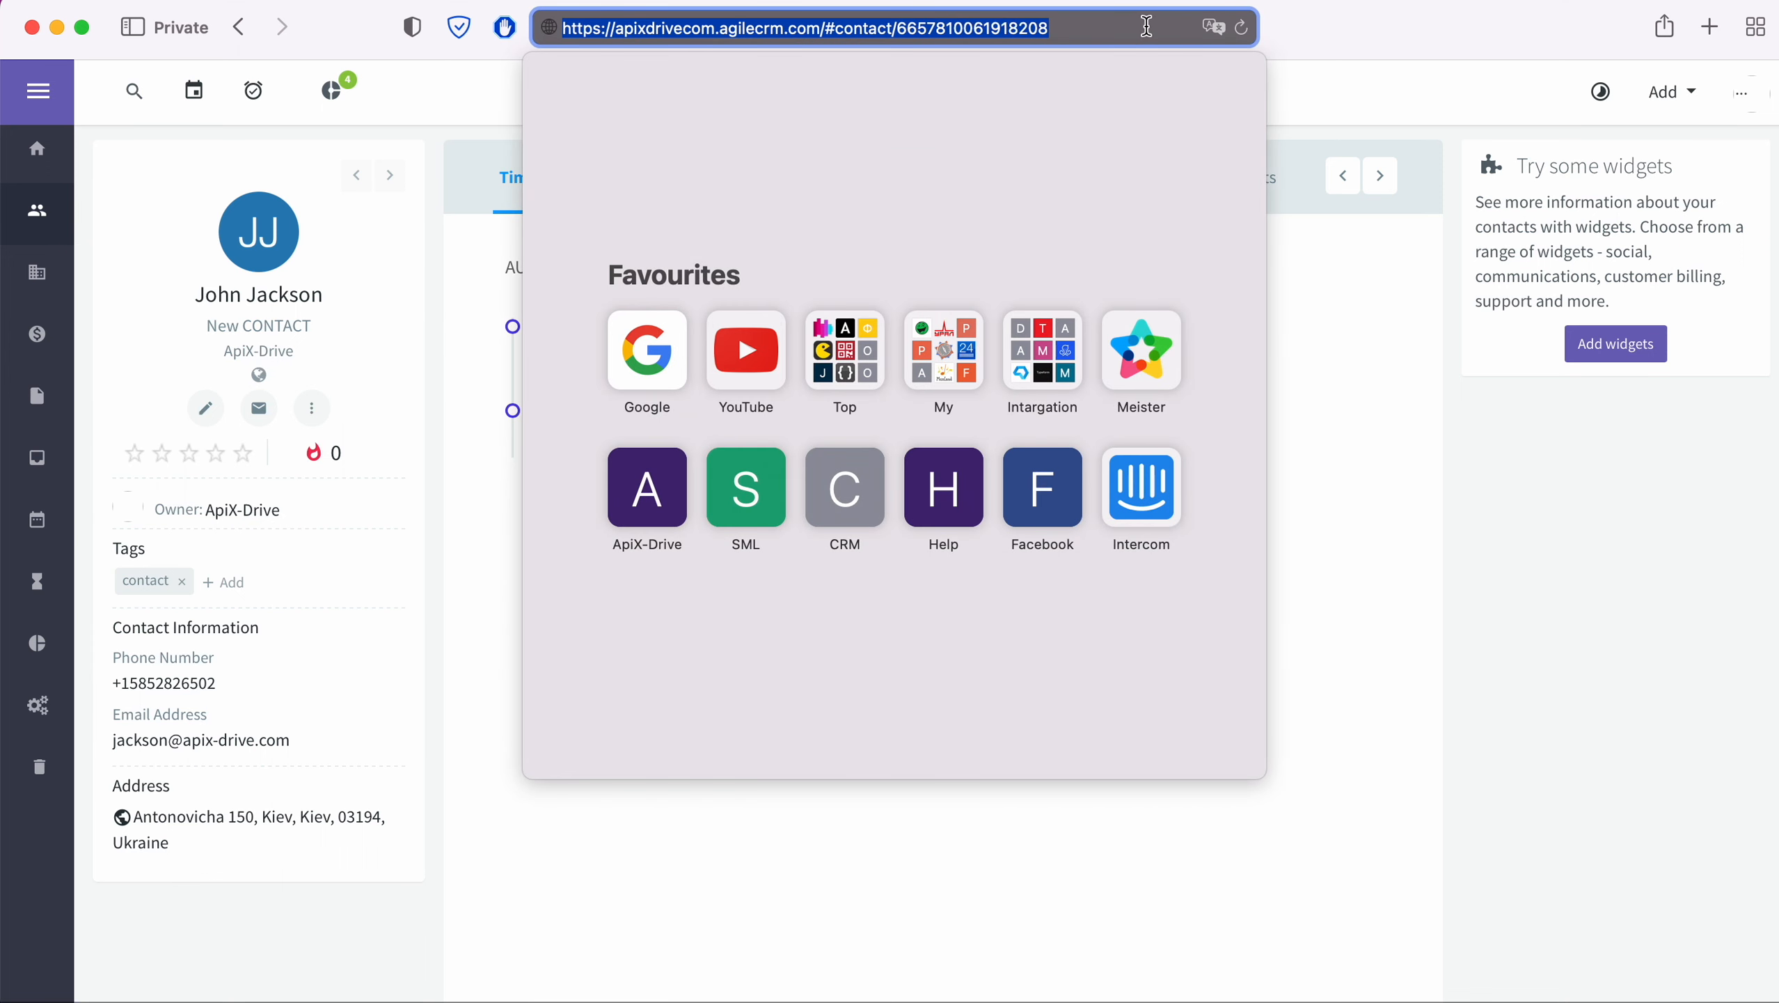
drag(616, 29, 716, 31)
right_click(691, 29)
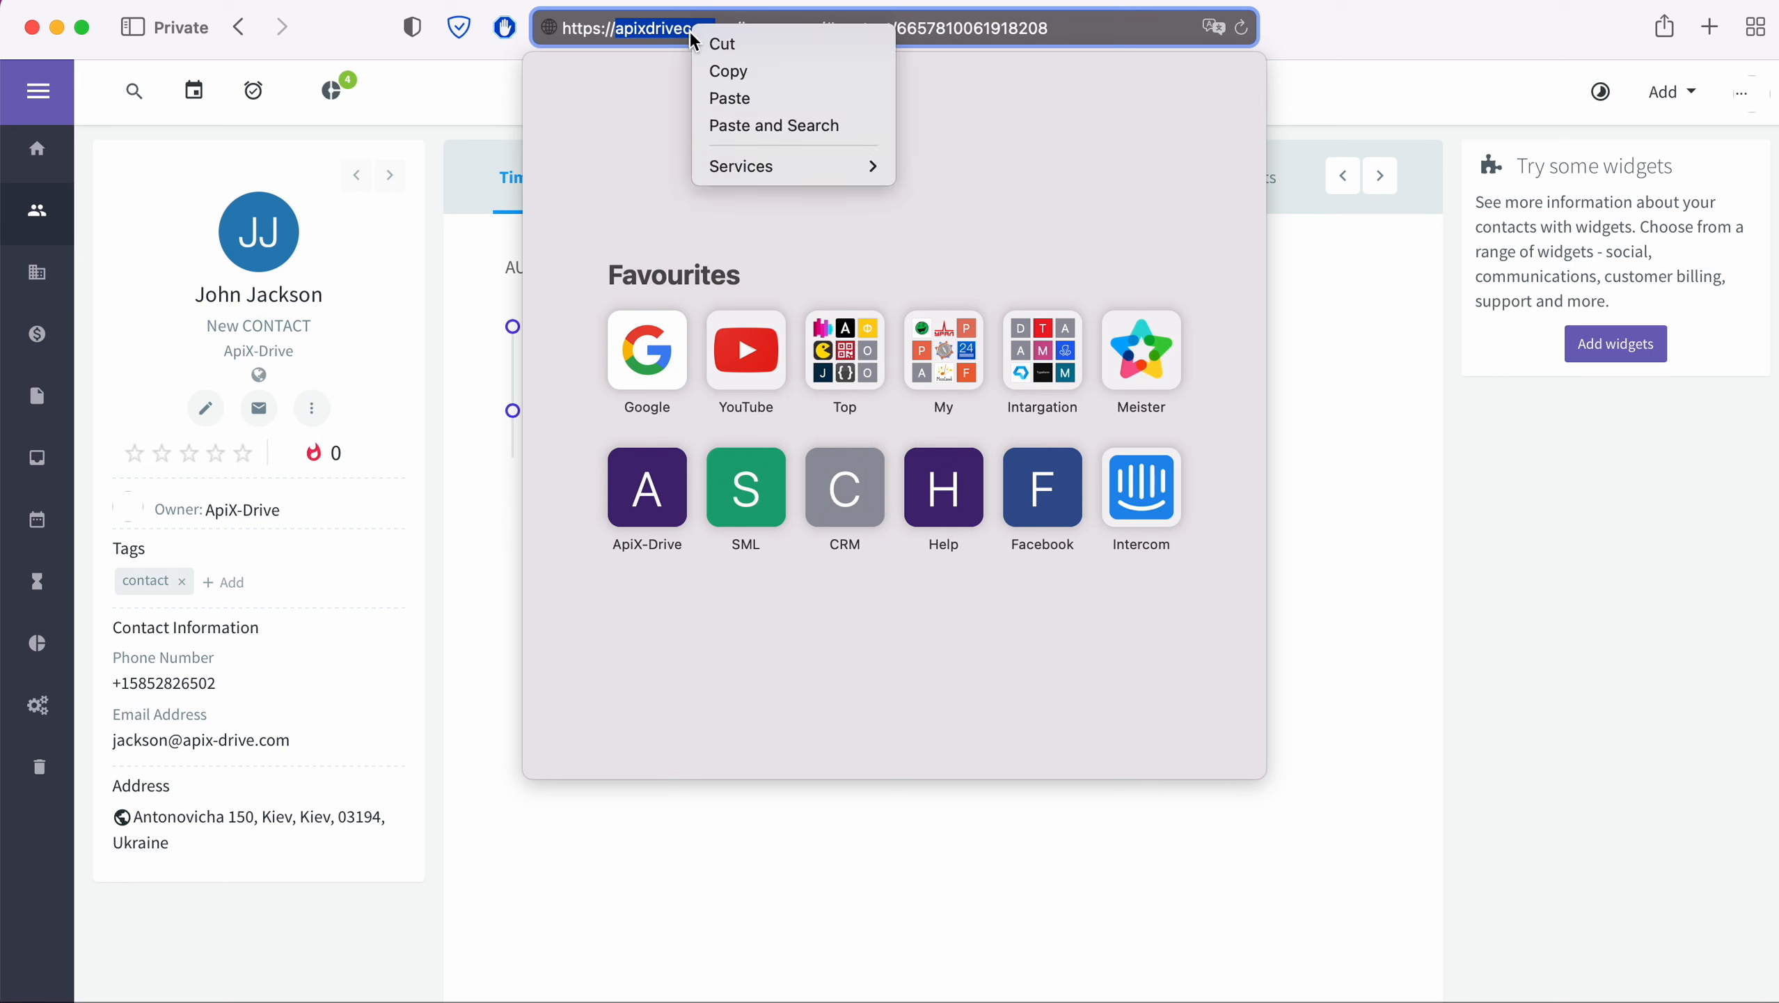
click(740, 77)
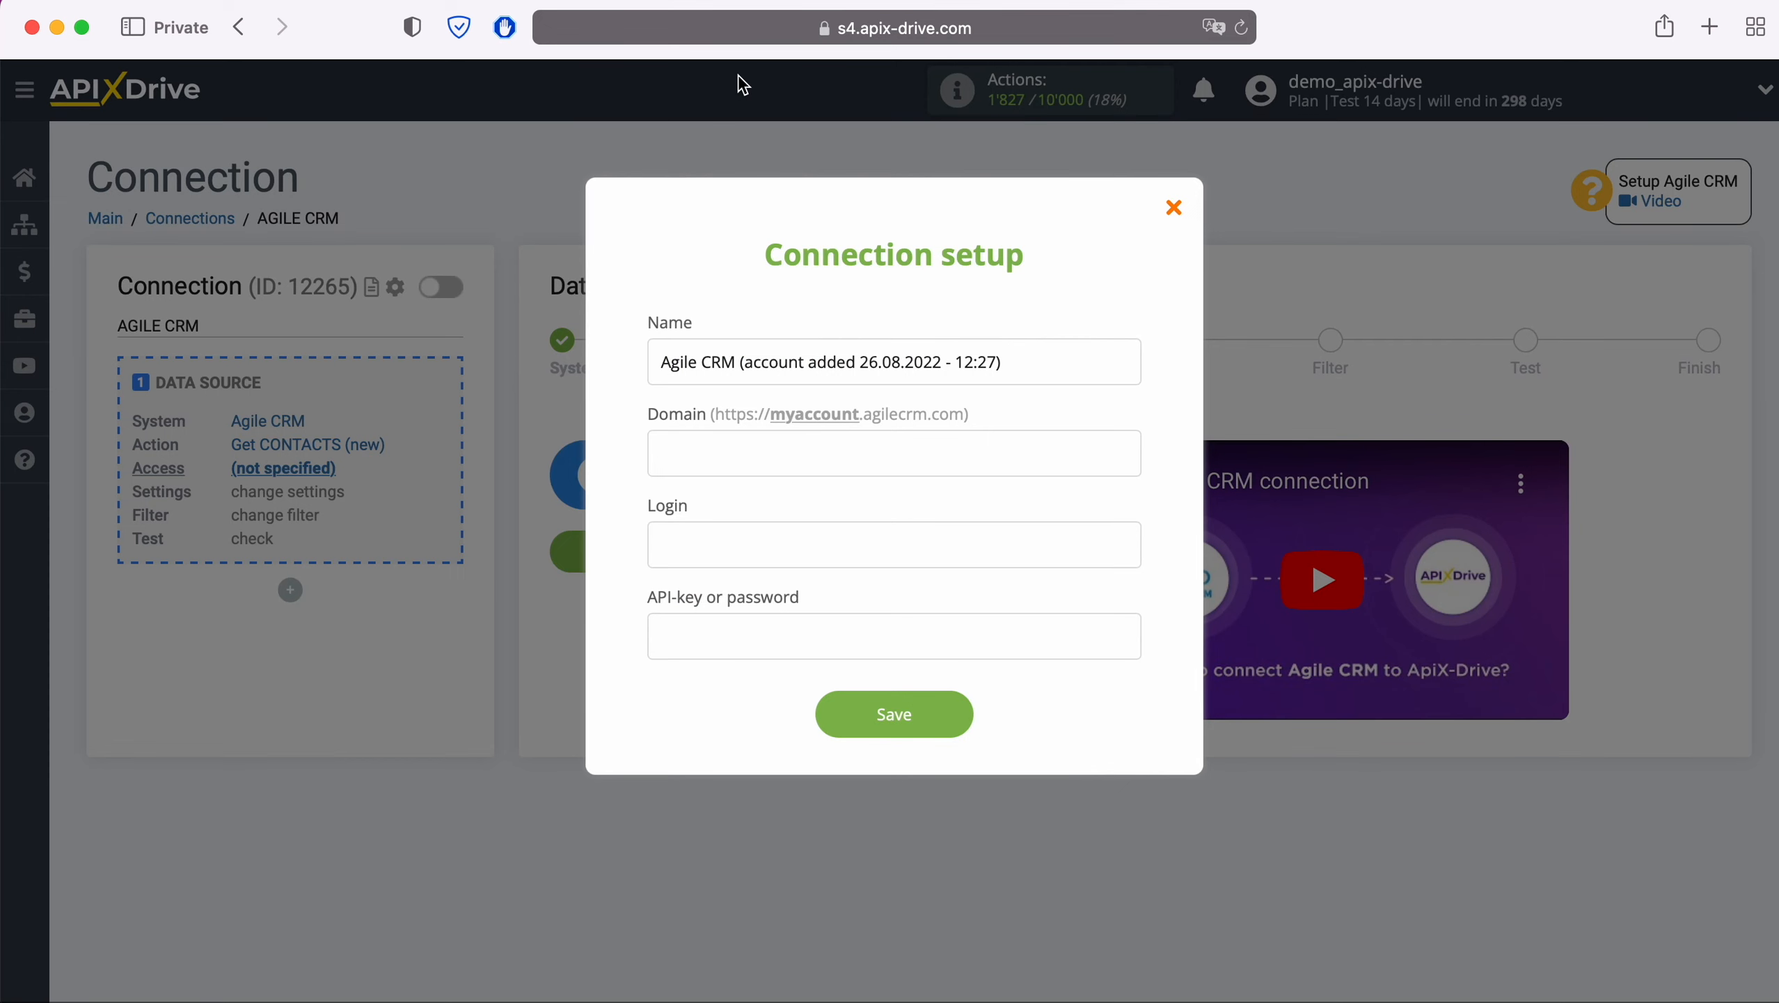
Paste apixdrivecom as the Domain and enter the account's login e-mail in Login
right_click(731, 442)
click(782, 505)
click(748, 552)
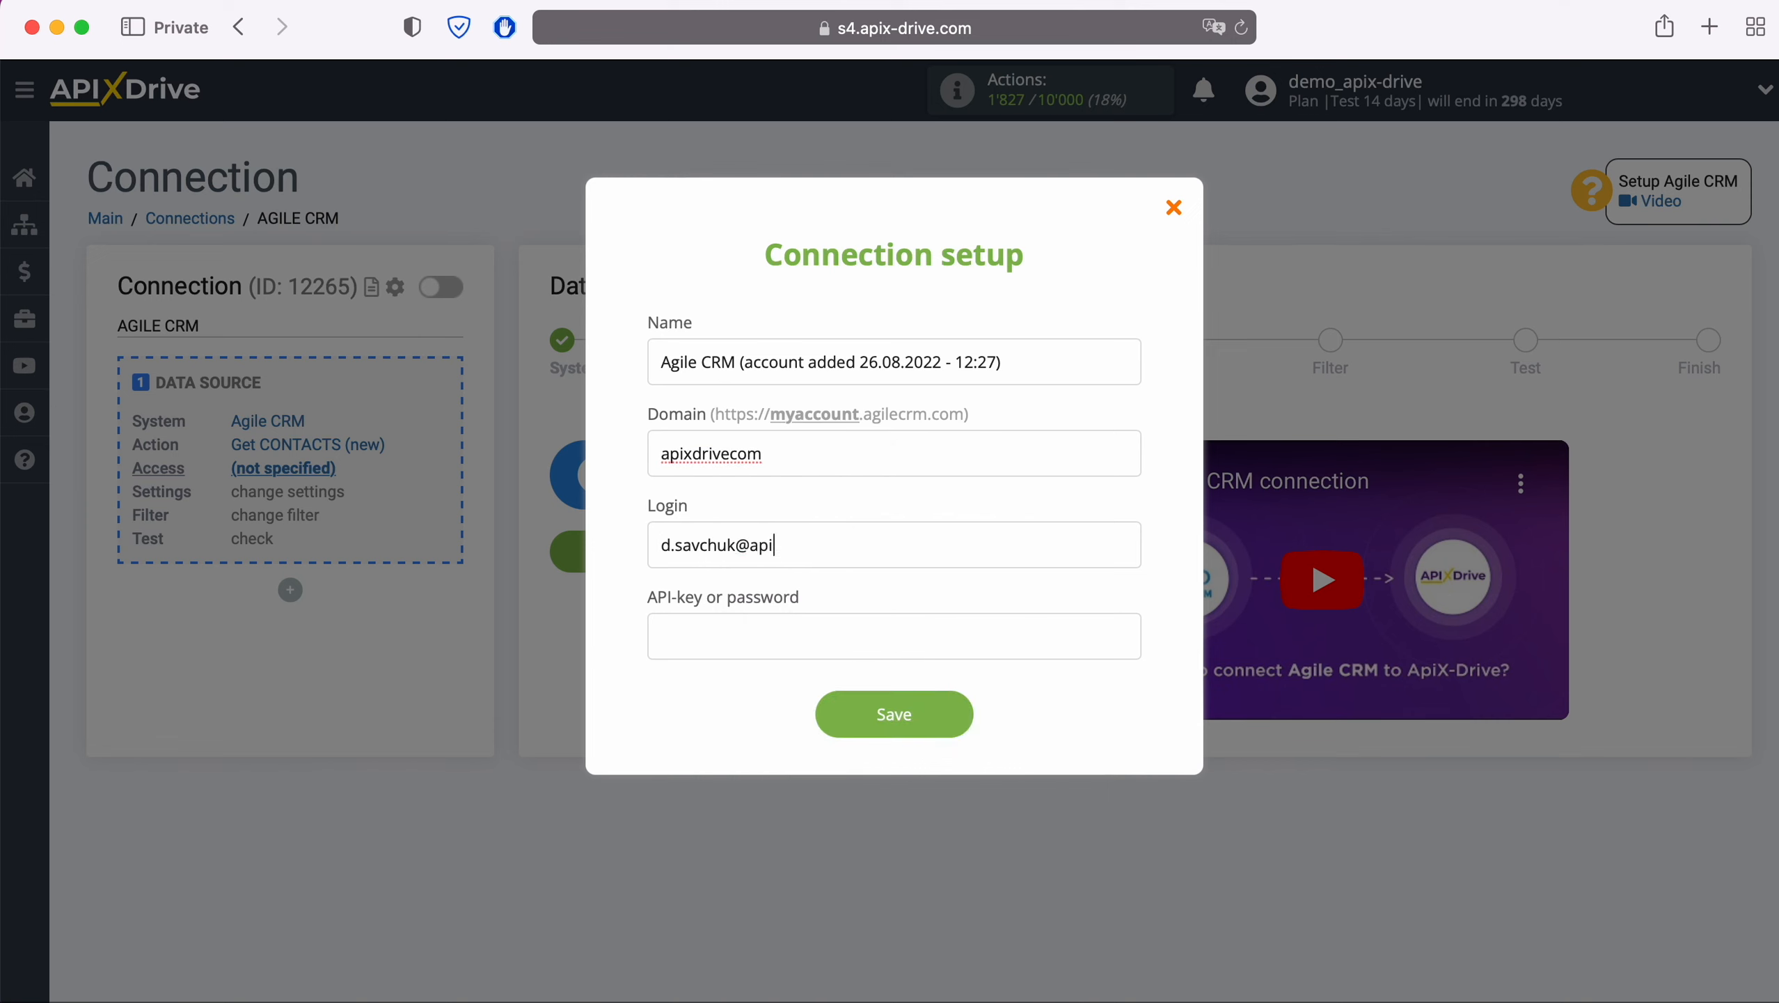
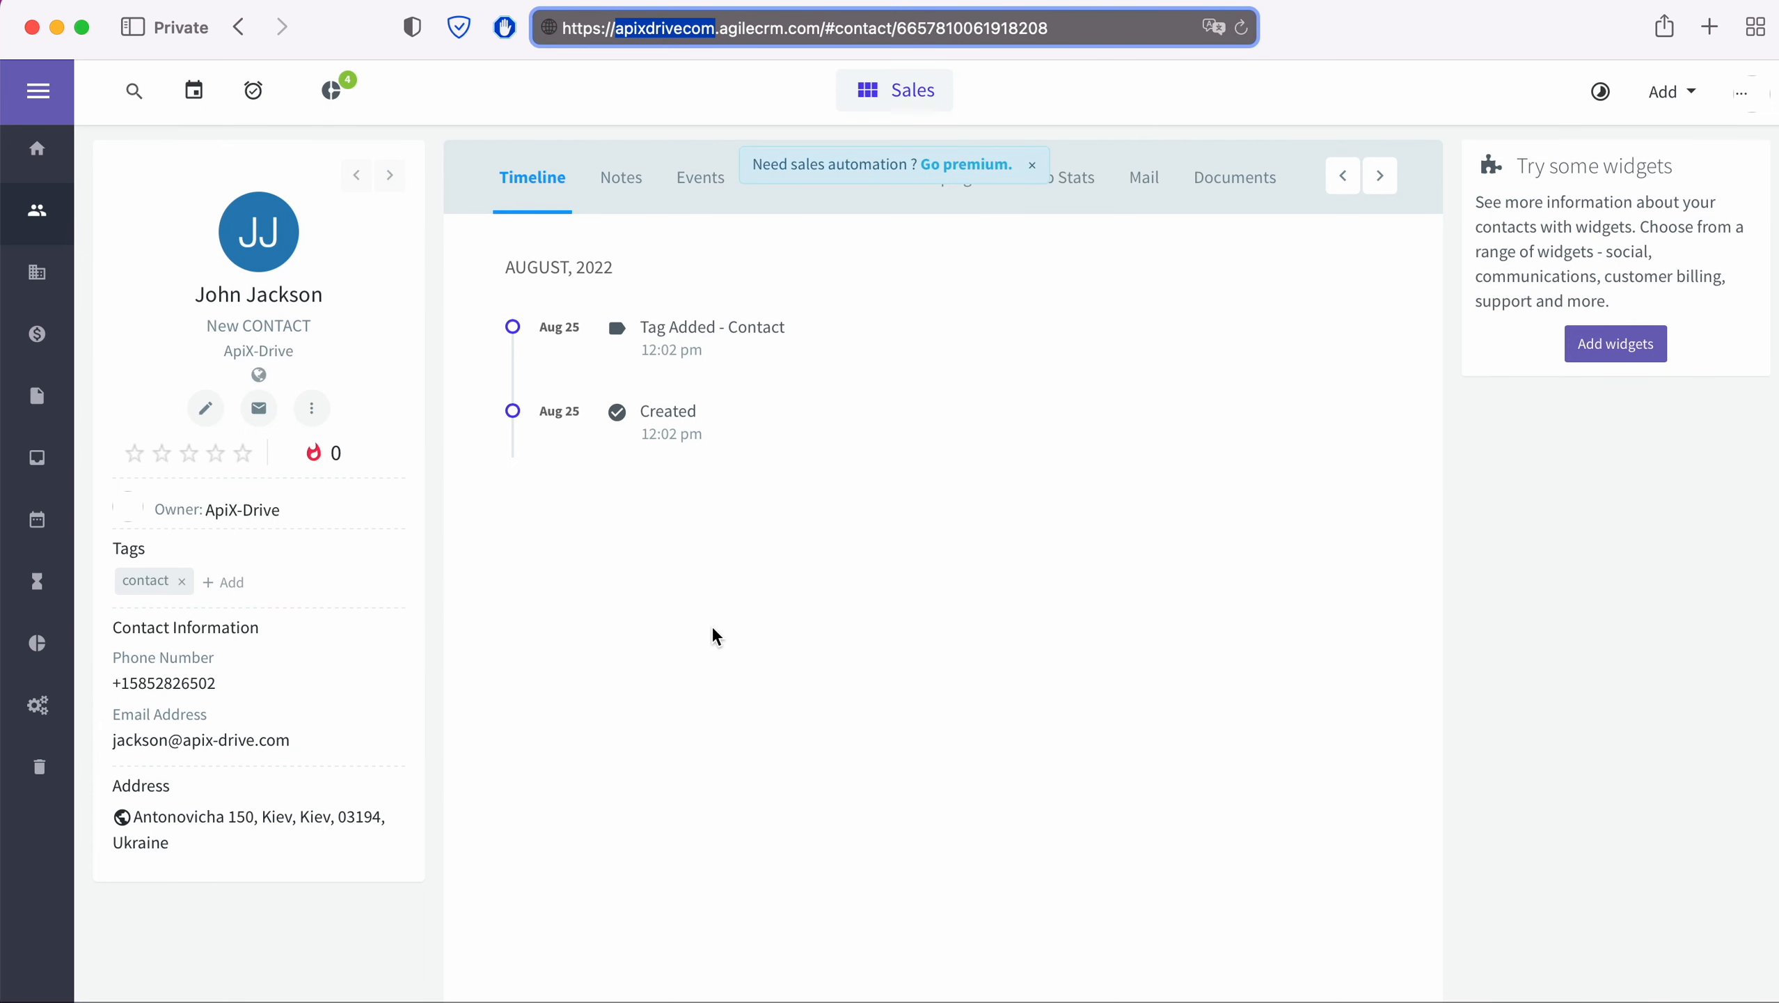
Copy the REST API key from Agile CRM's Admin Settings > Developers & API
click(1742, 92)
click(1577, 234)
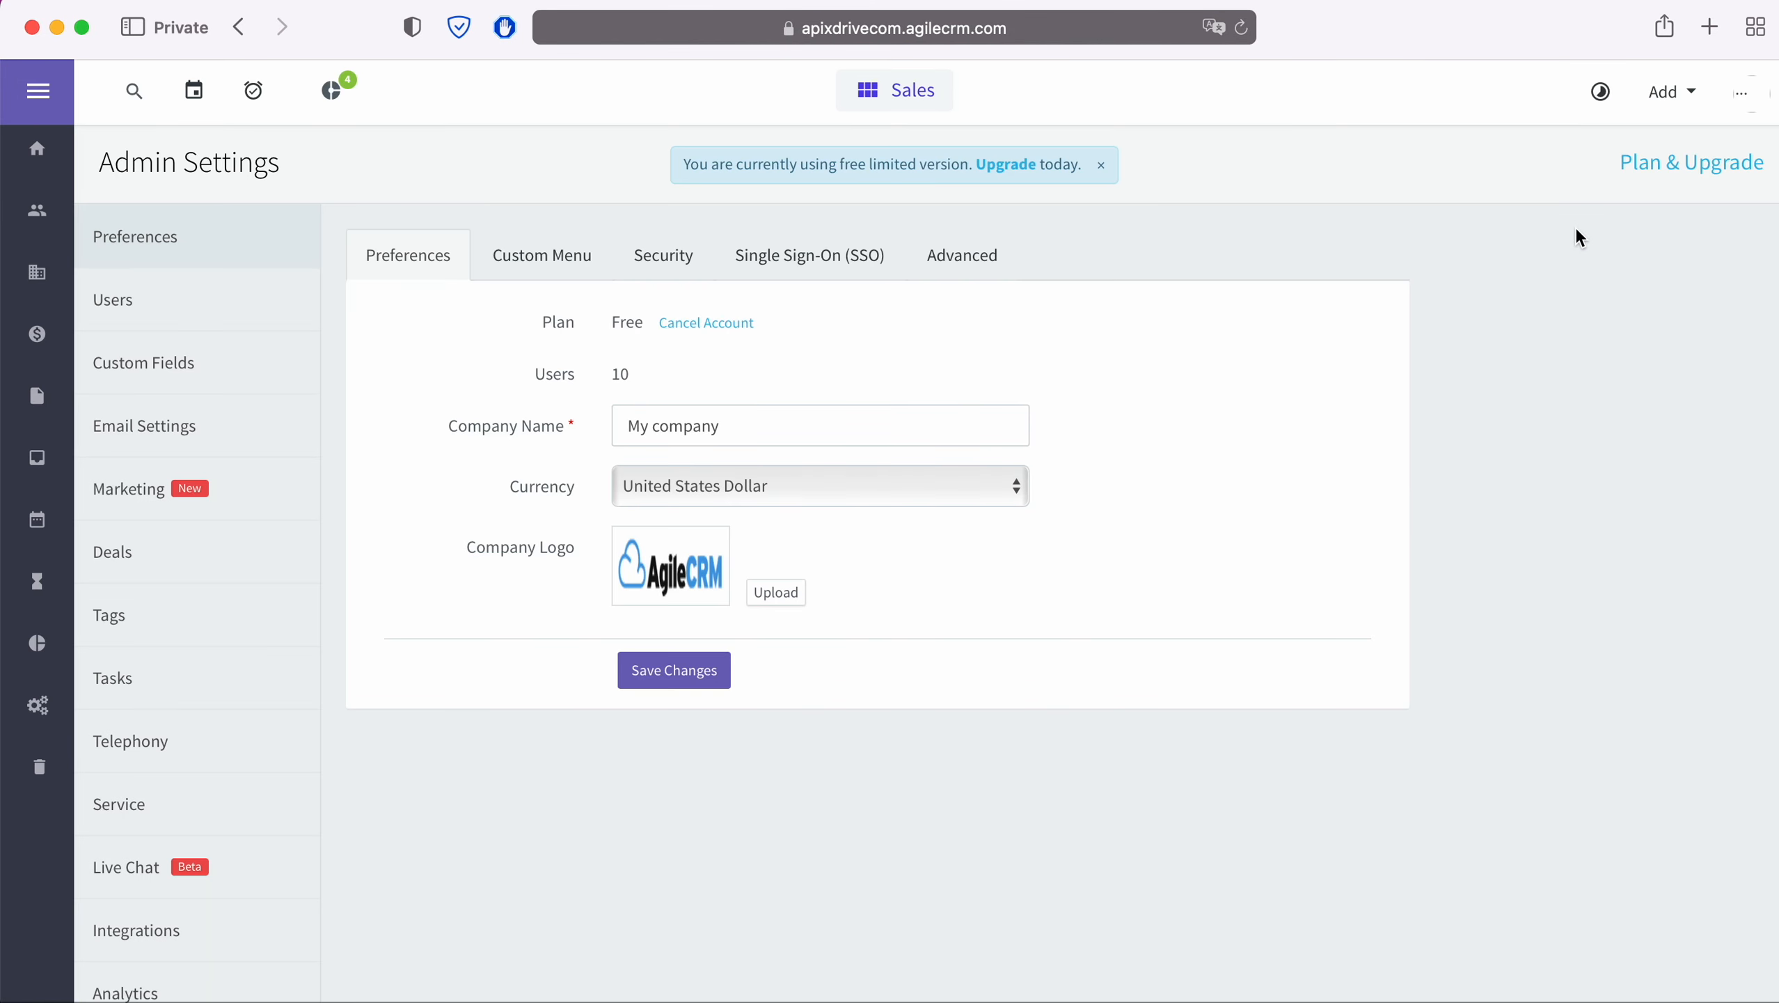
scroll(274, 688, down, 3)
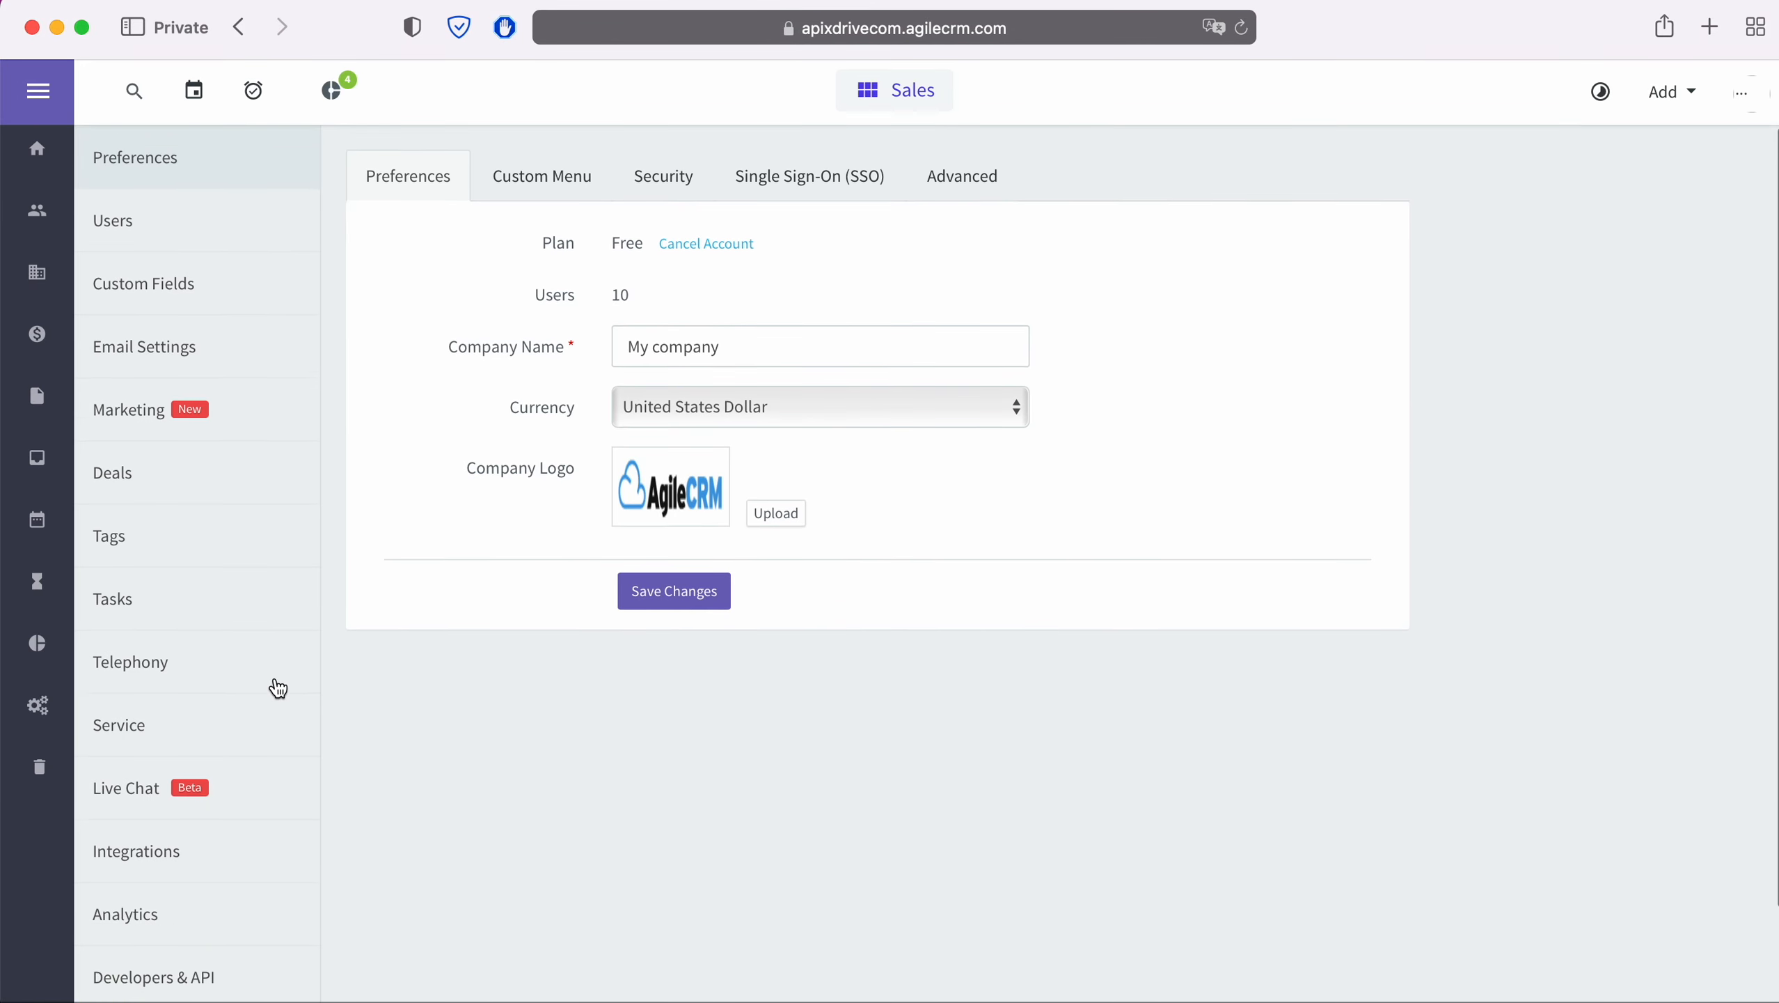
click(203, 955)
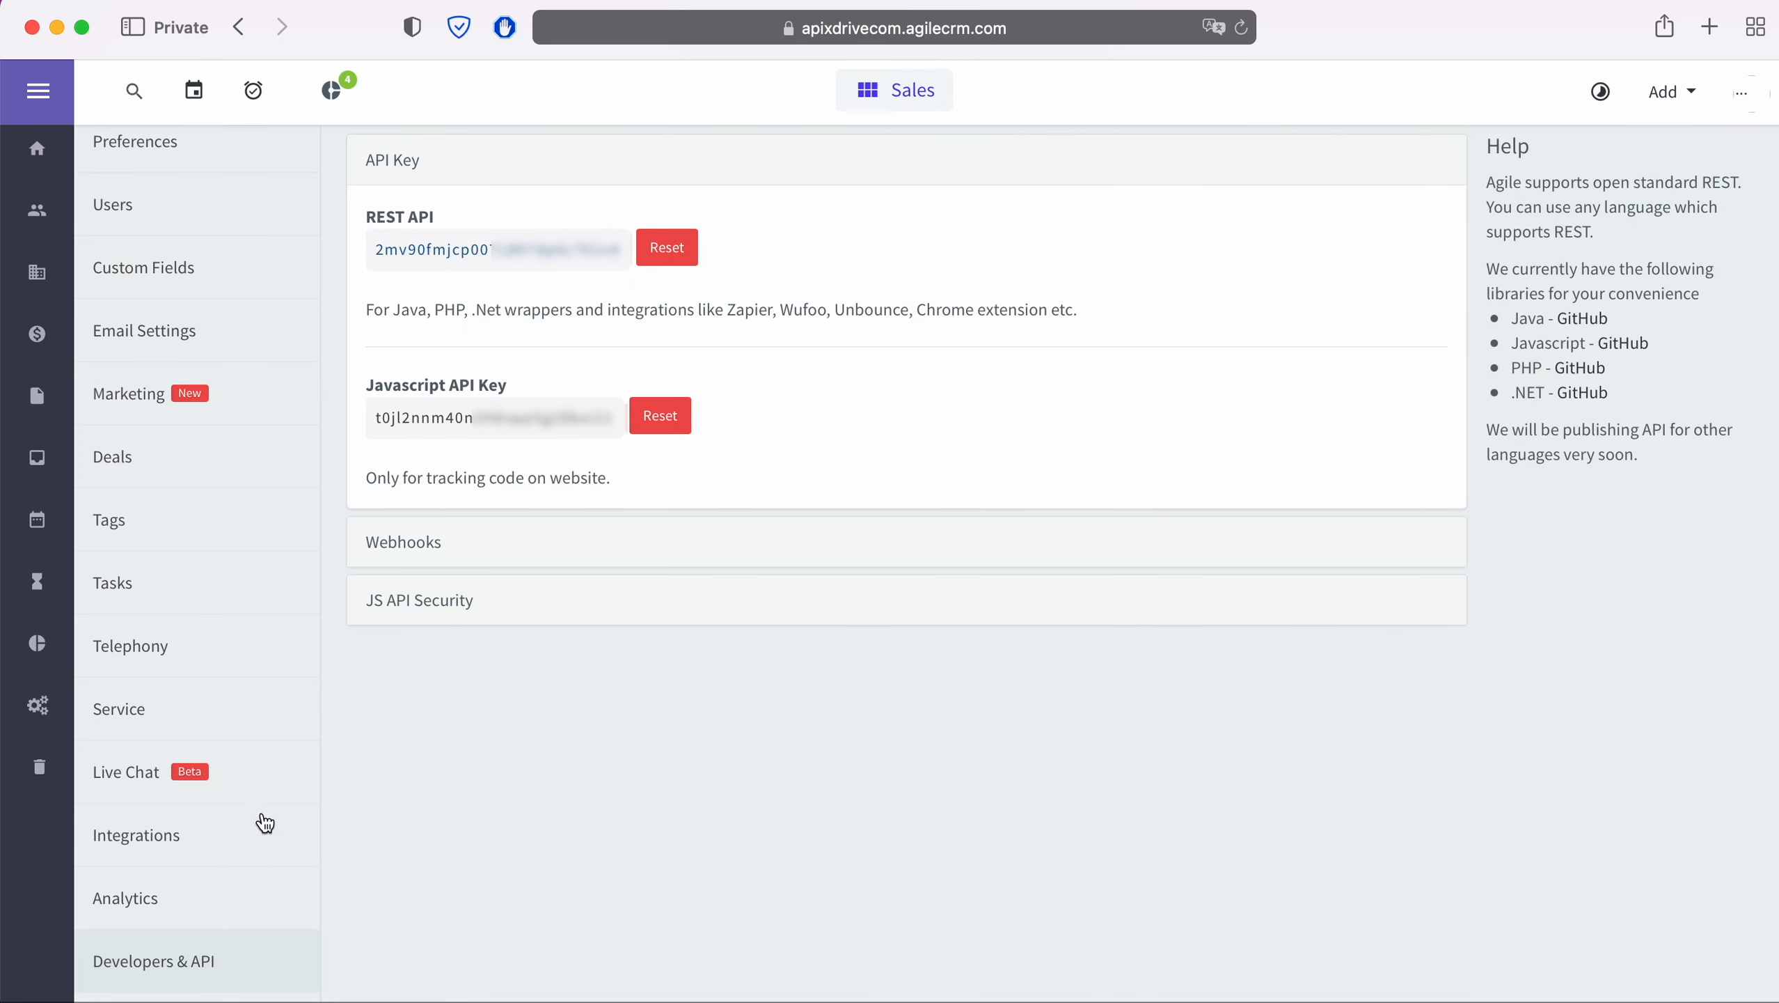
drag(624, 250, 369, 250)
right_click(413, 247)
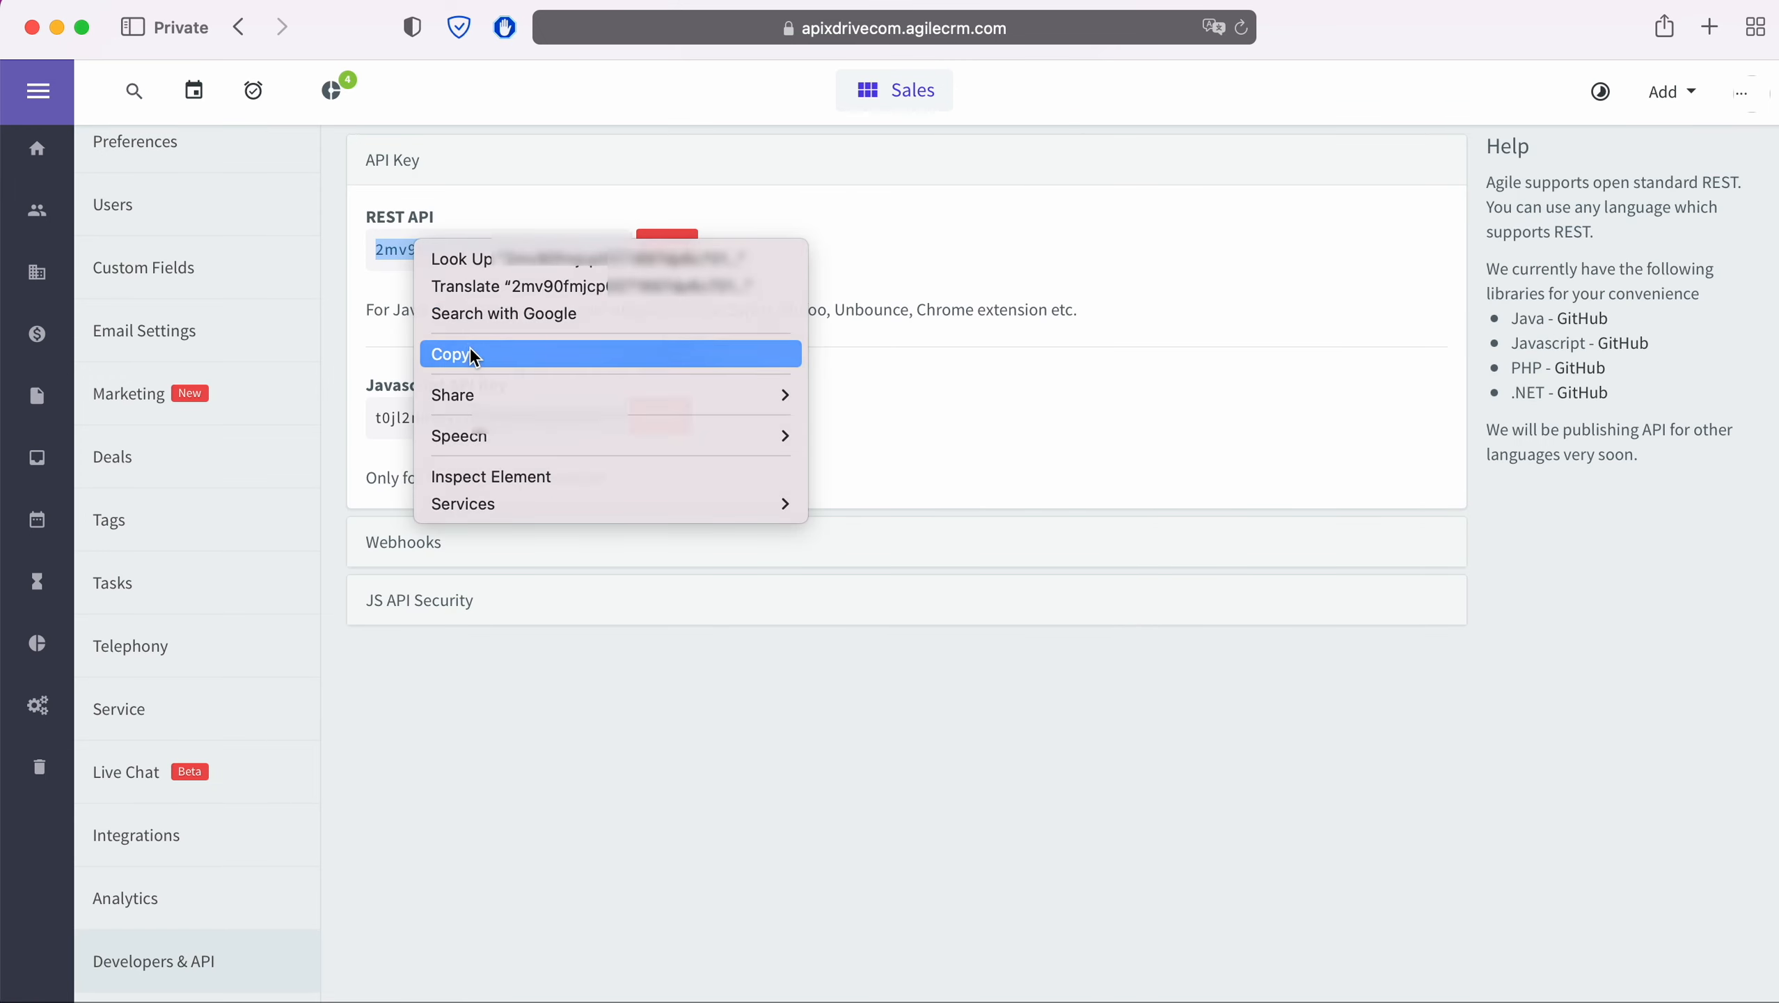
click(470, 346)
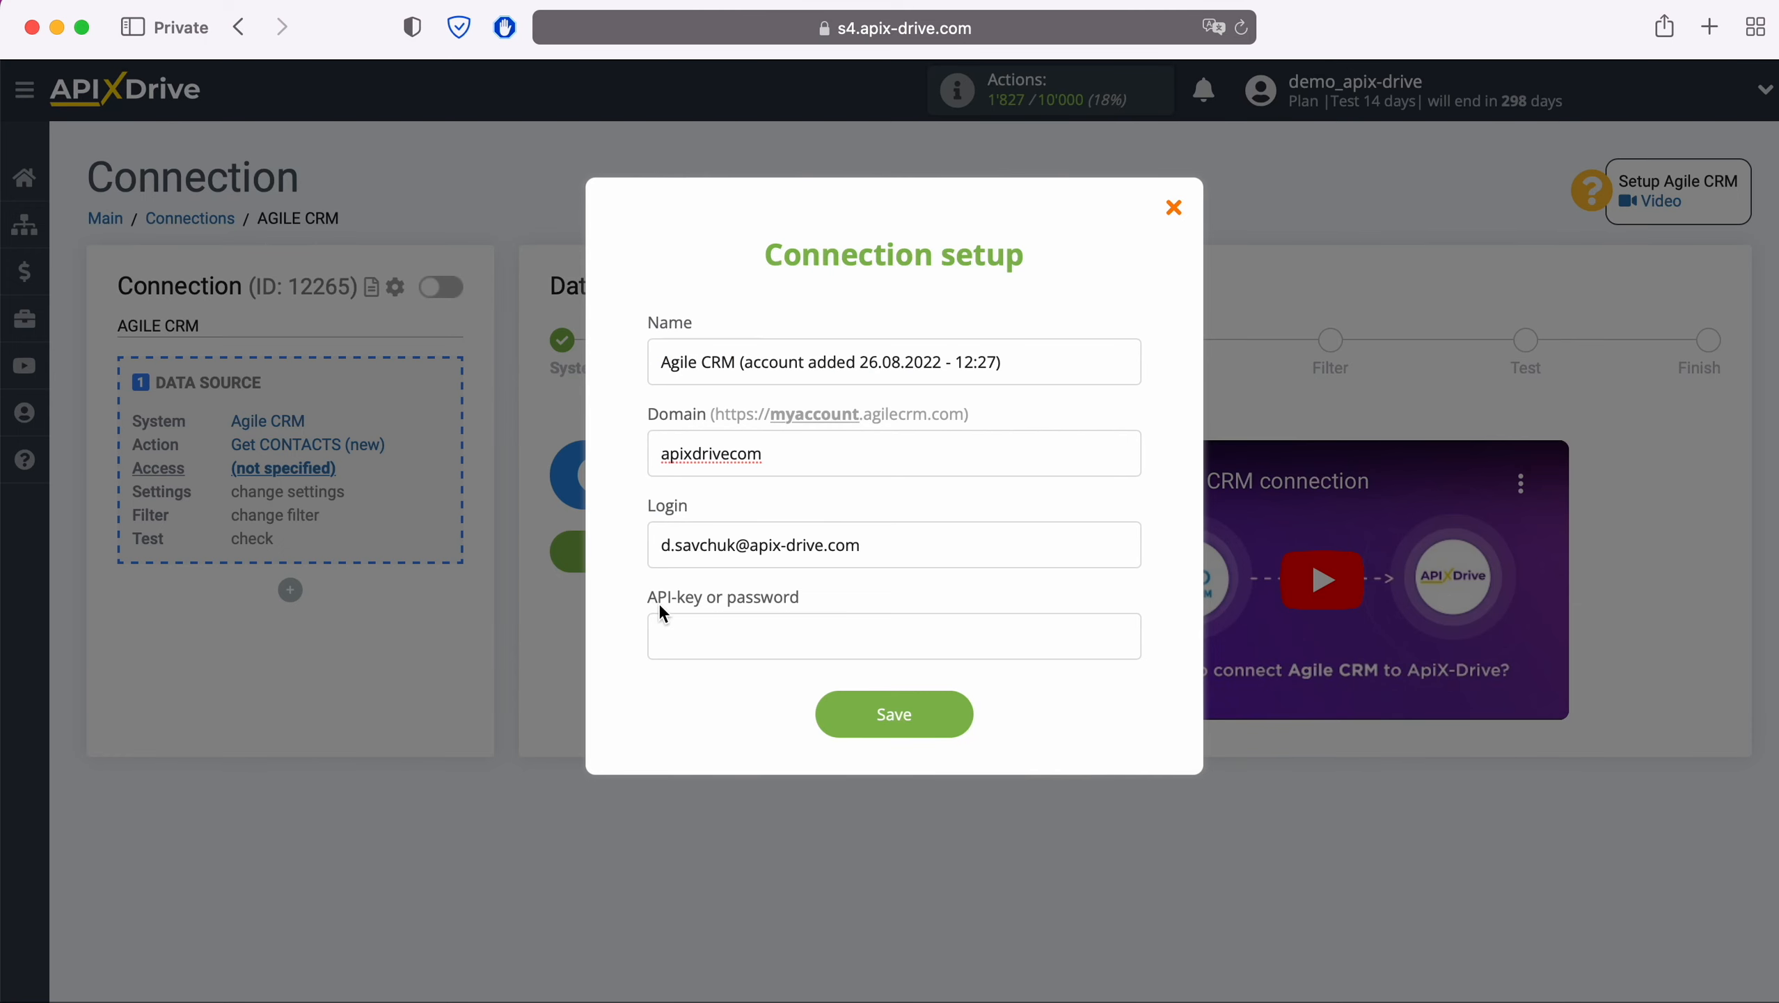
right_click(692, 625)
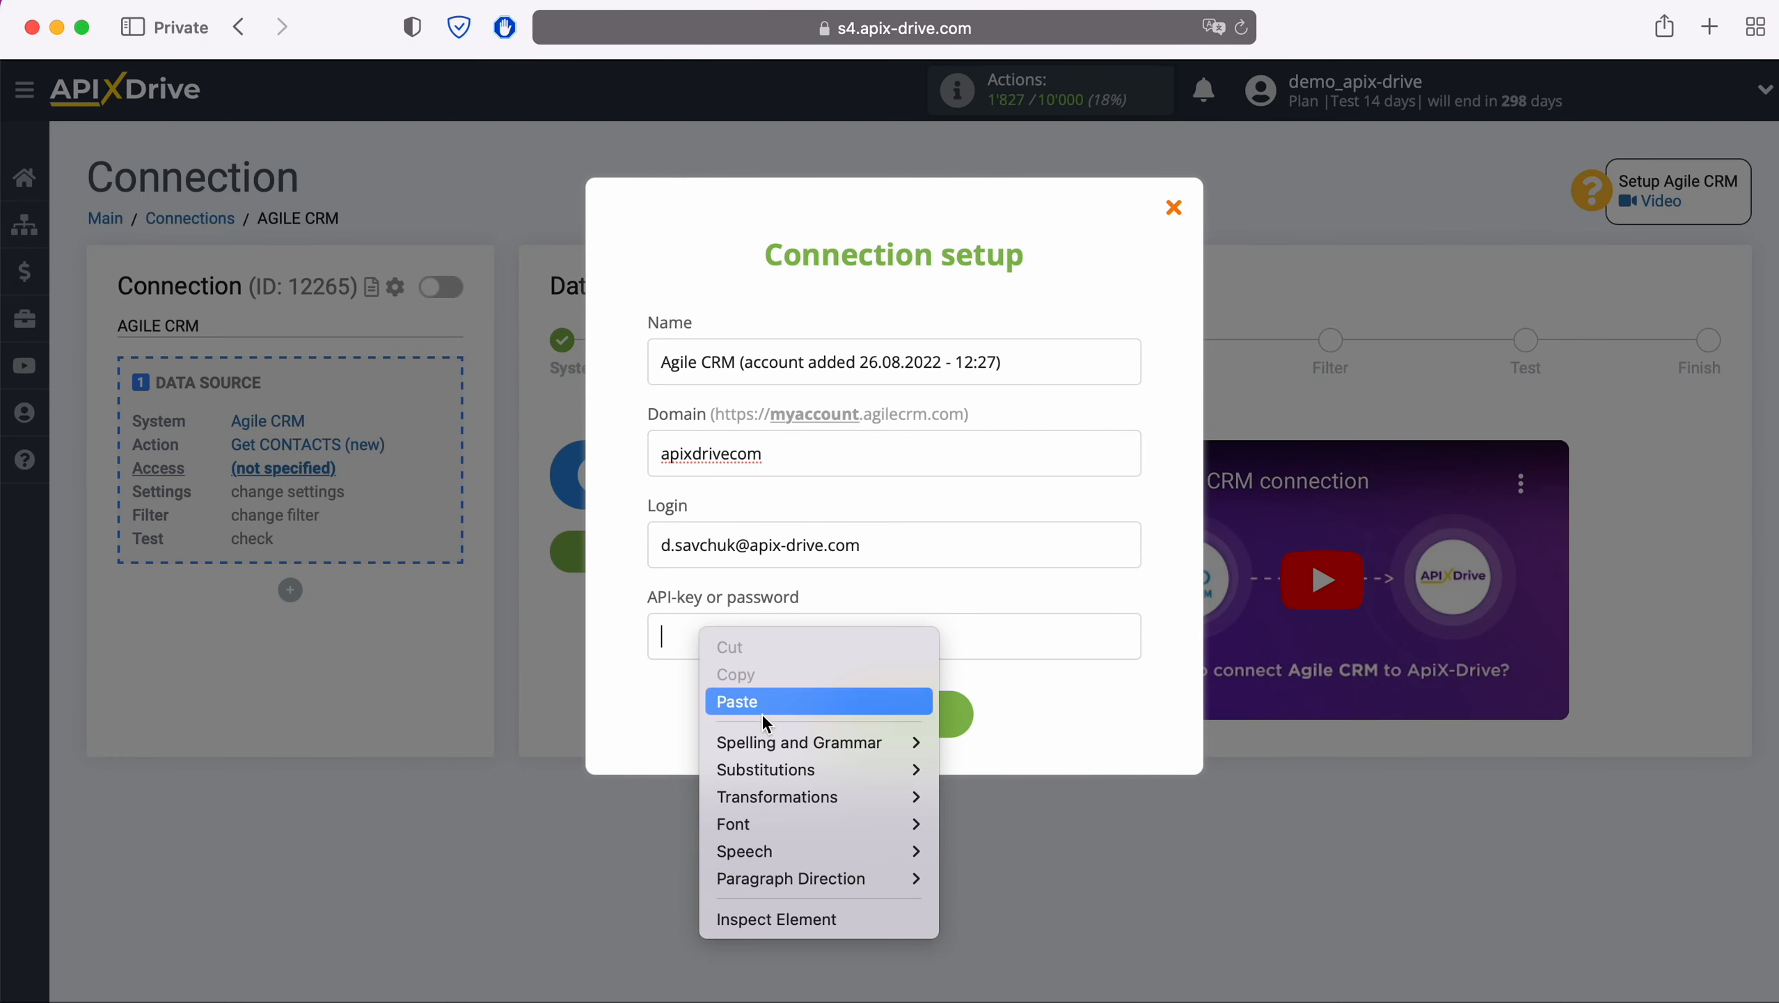
Paste the REST API key, save the Agile CRM account, and select it as the login
click(761, 700)
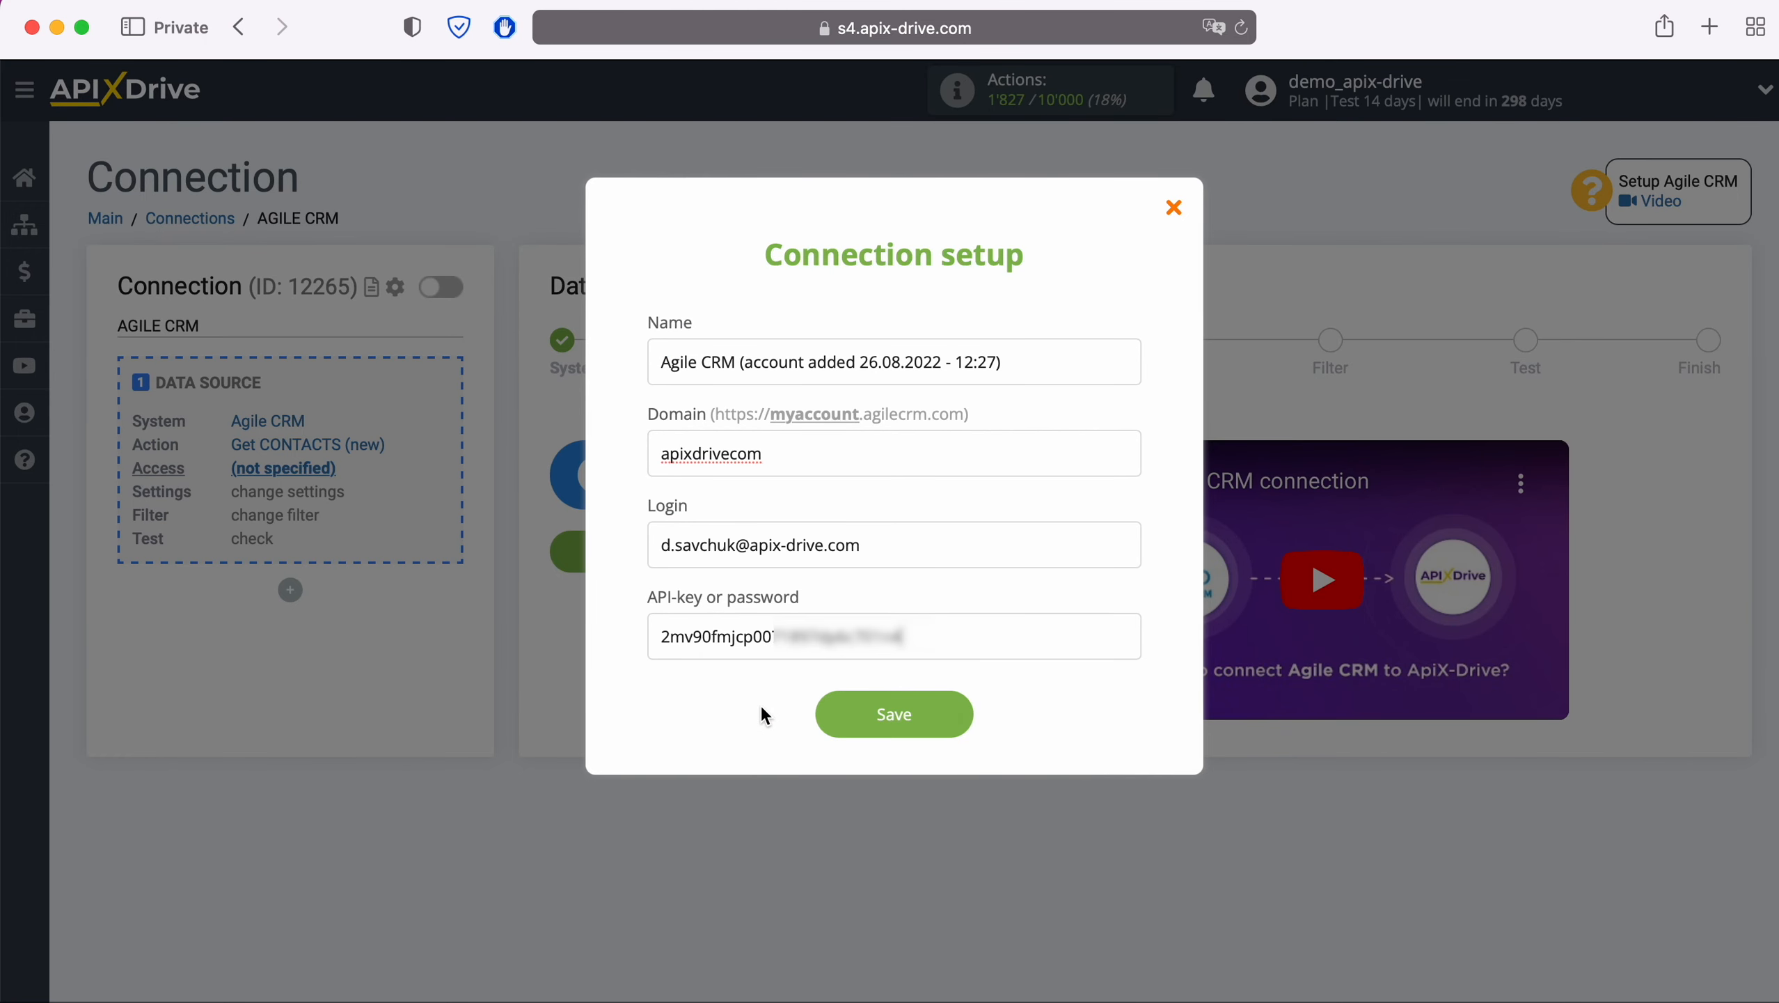
click(967, 723)
click(959, 474)
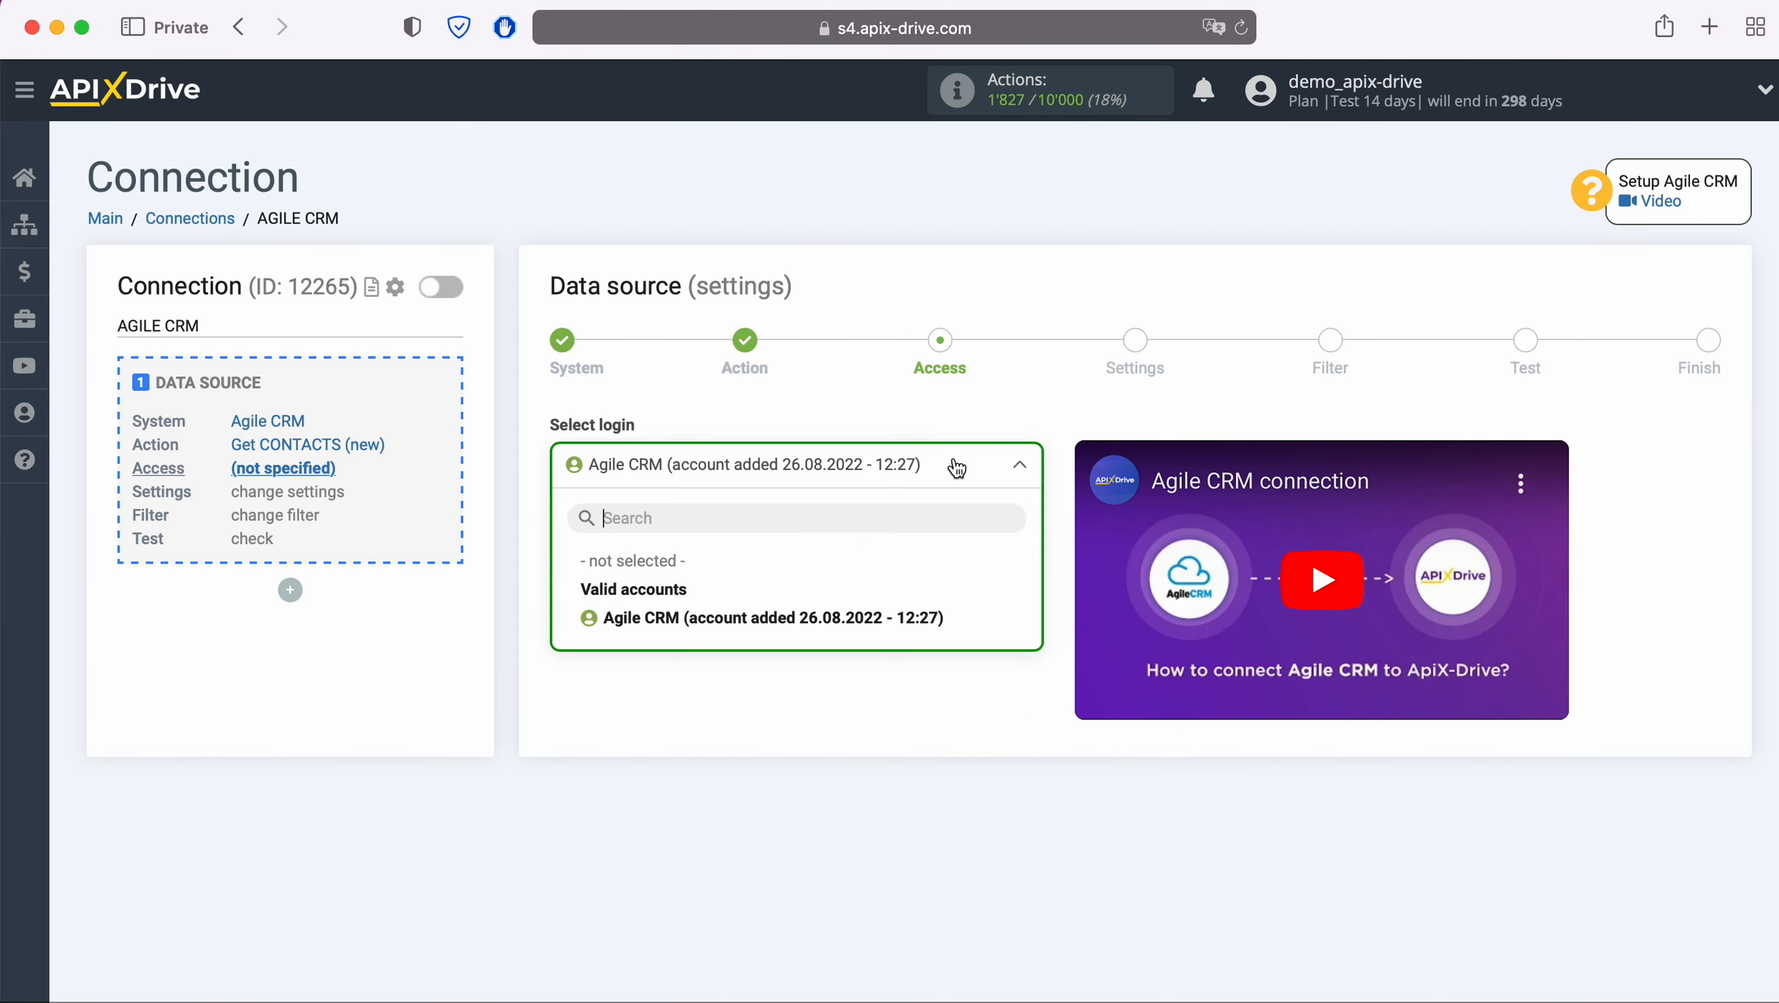
click(891, 618)
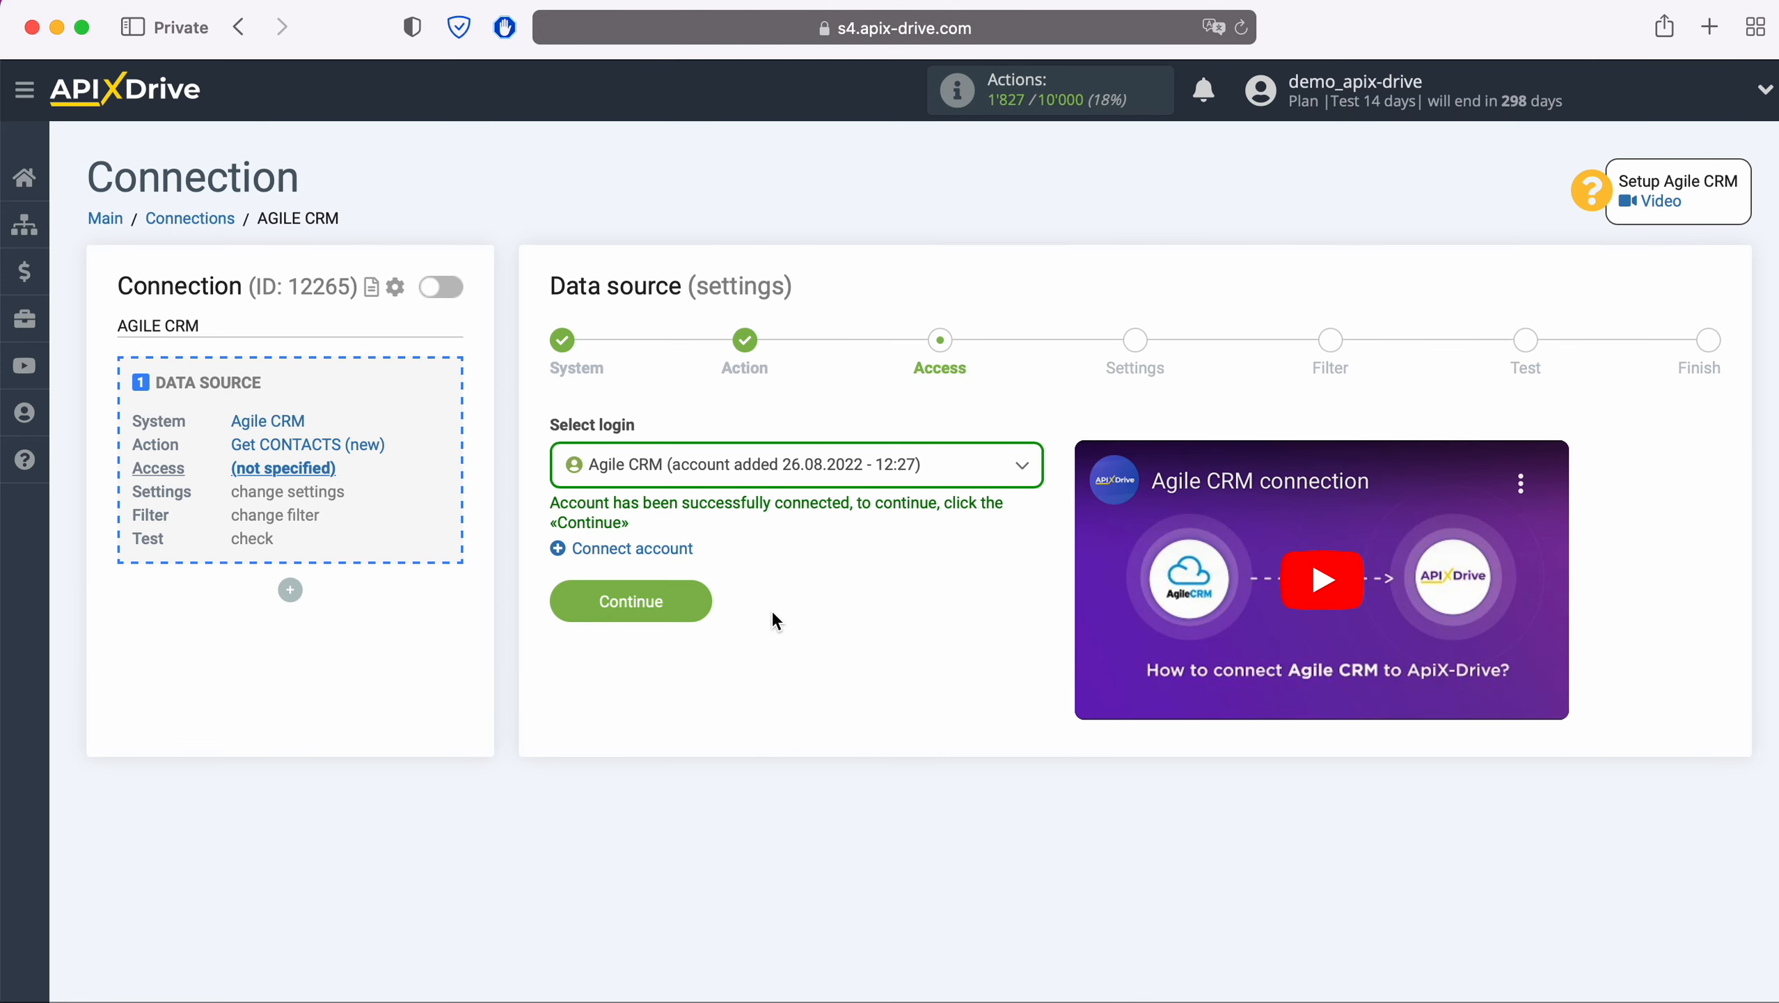
click(699, 601)
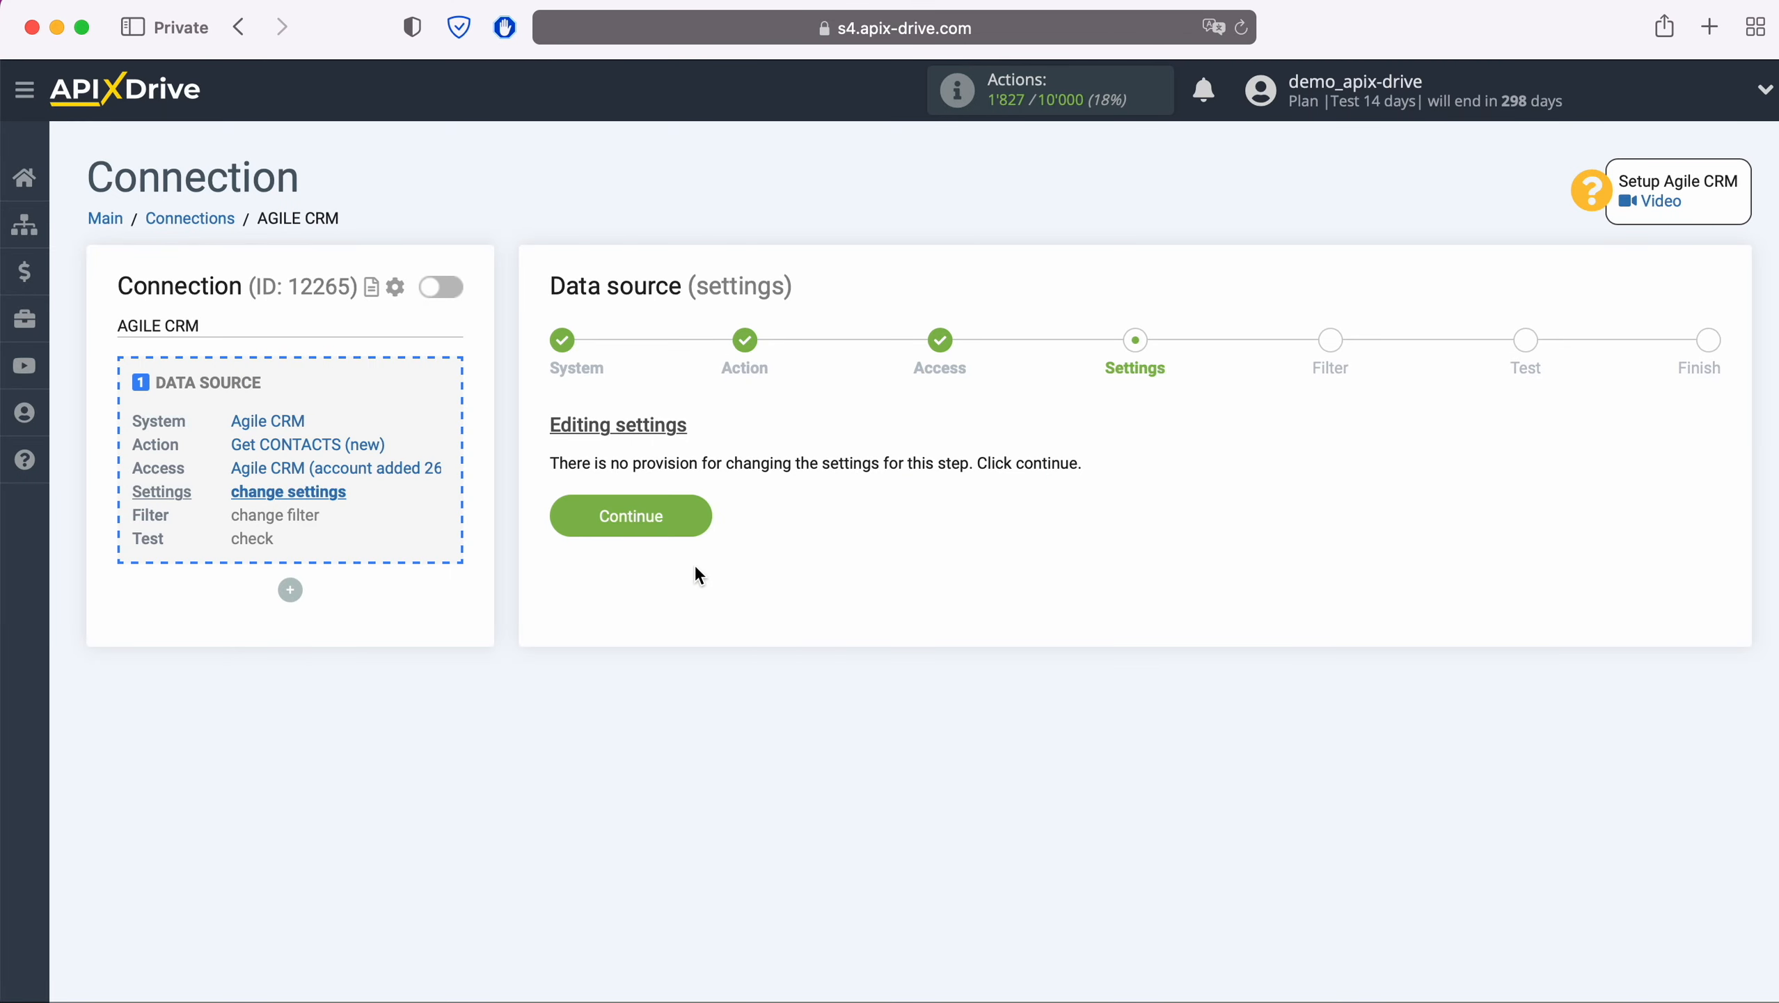
Skip Settings and Filter, accept the Agile CRM test contact data, and start the destination setup
click(695, 512)
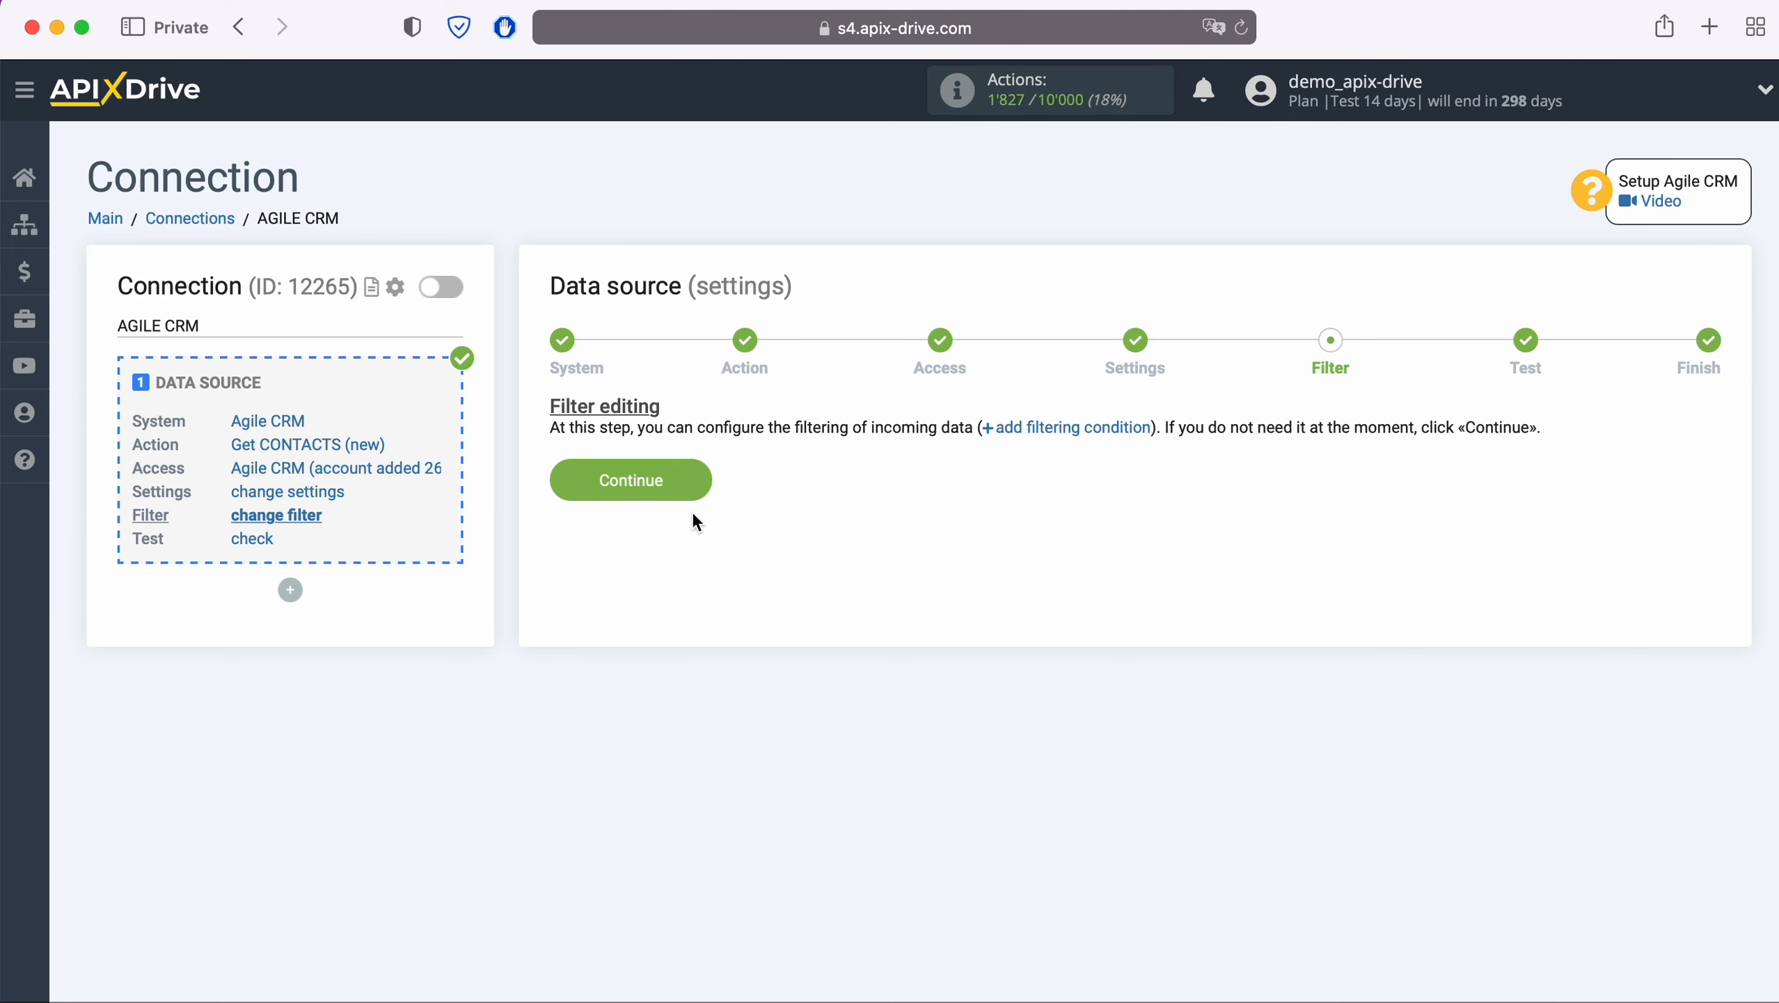
click(697, 480)
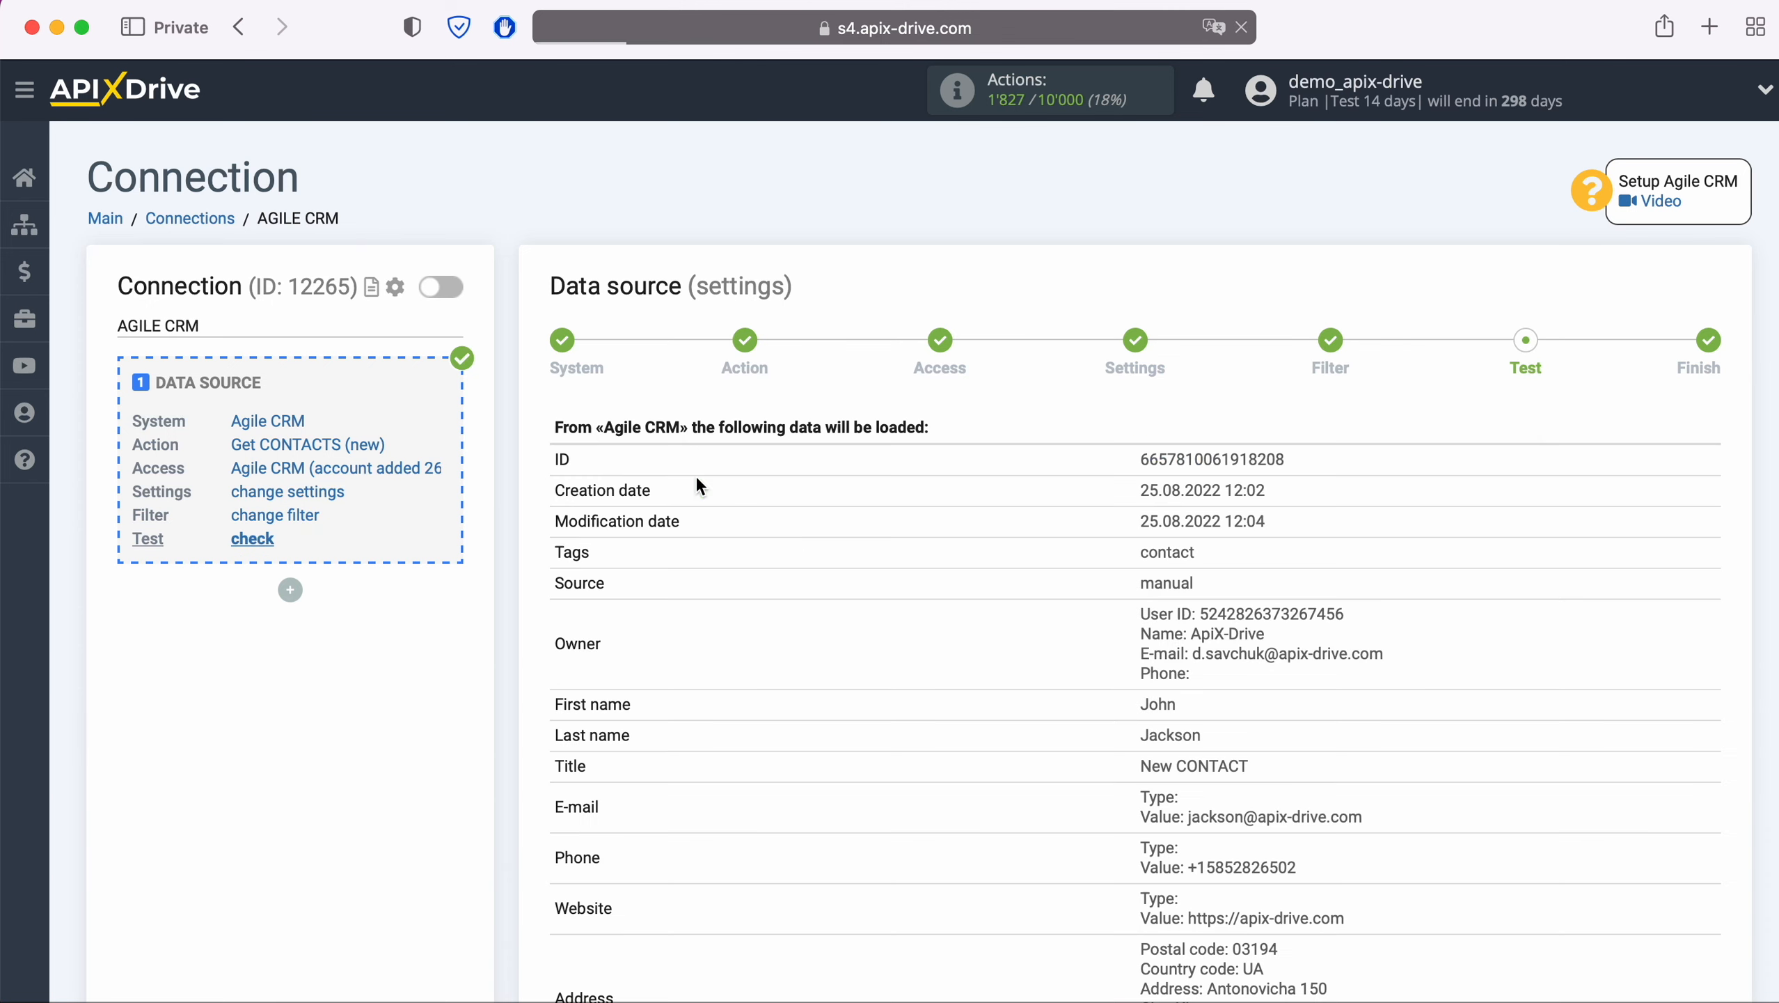
scroll(935, 608, down, 3)
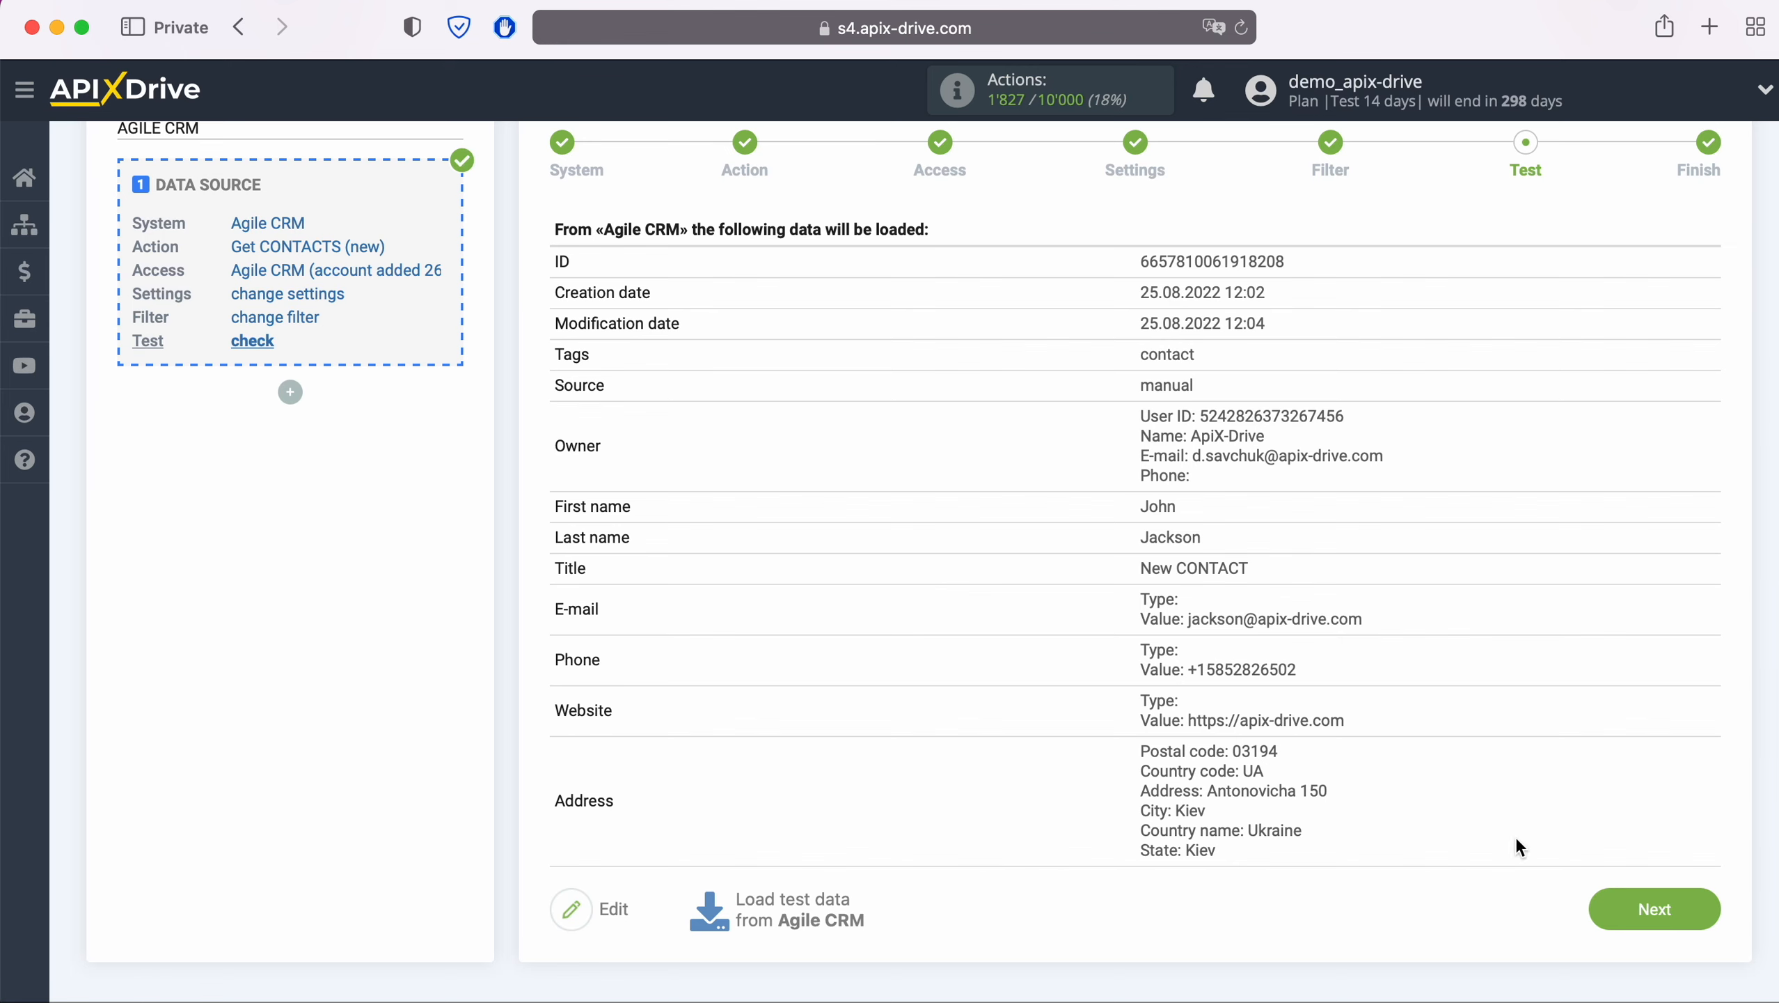
click(1704, 907)
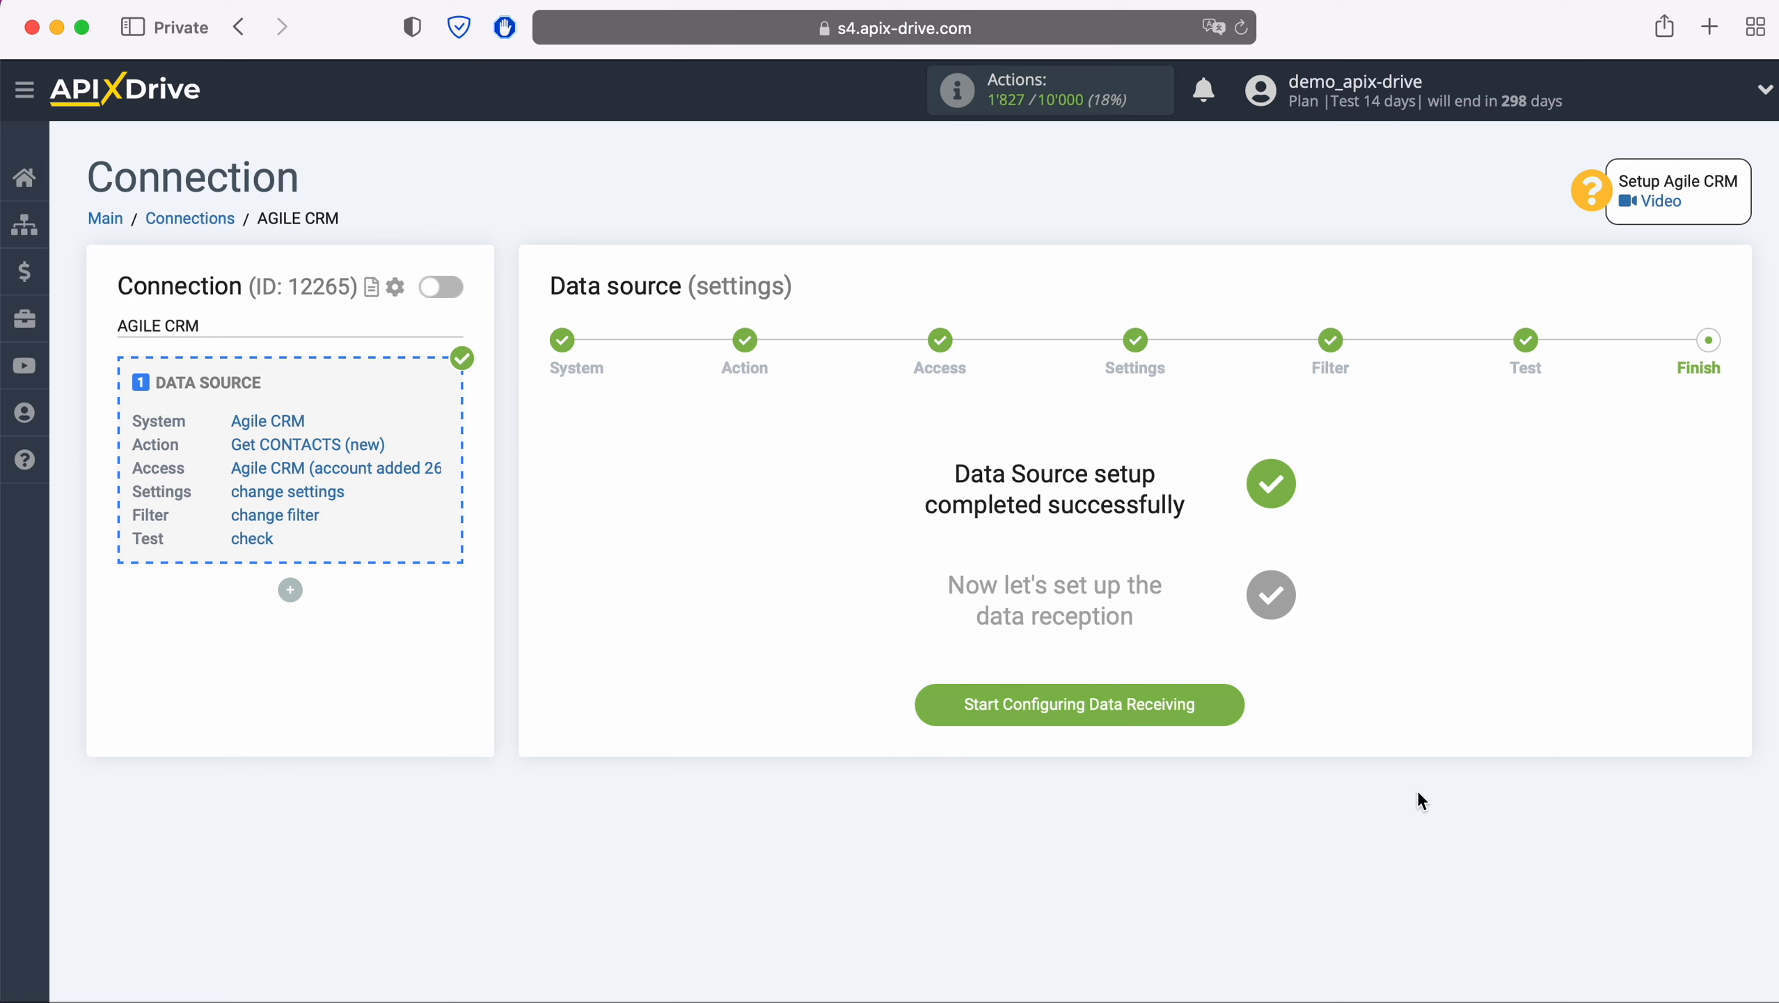
click(1224, 697)
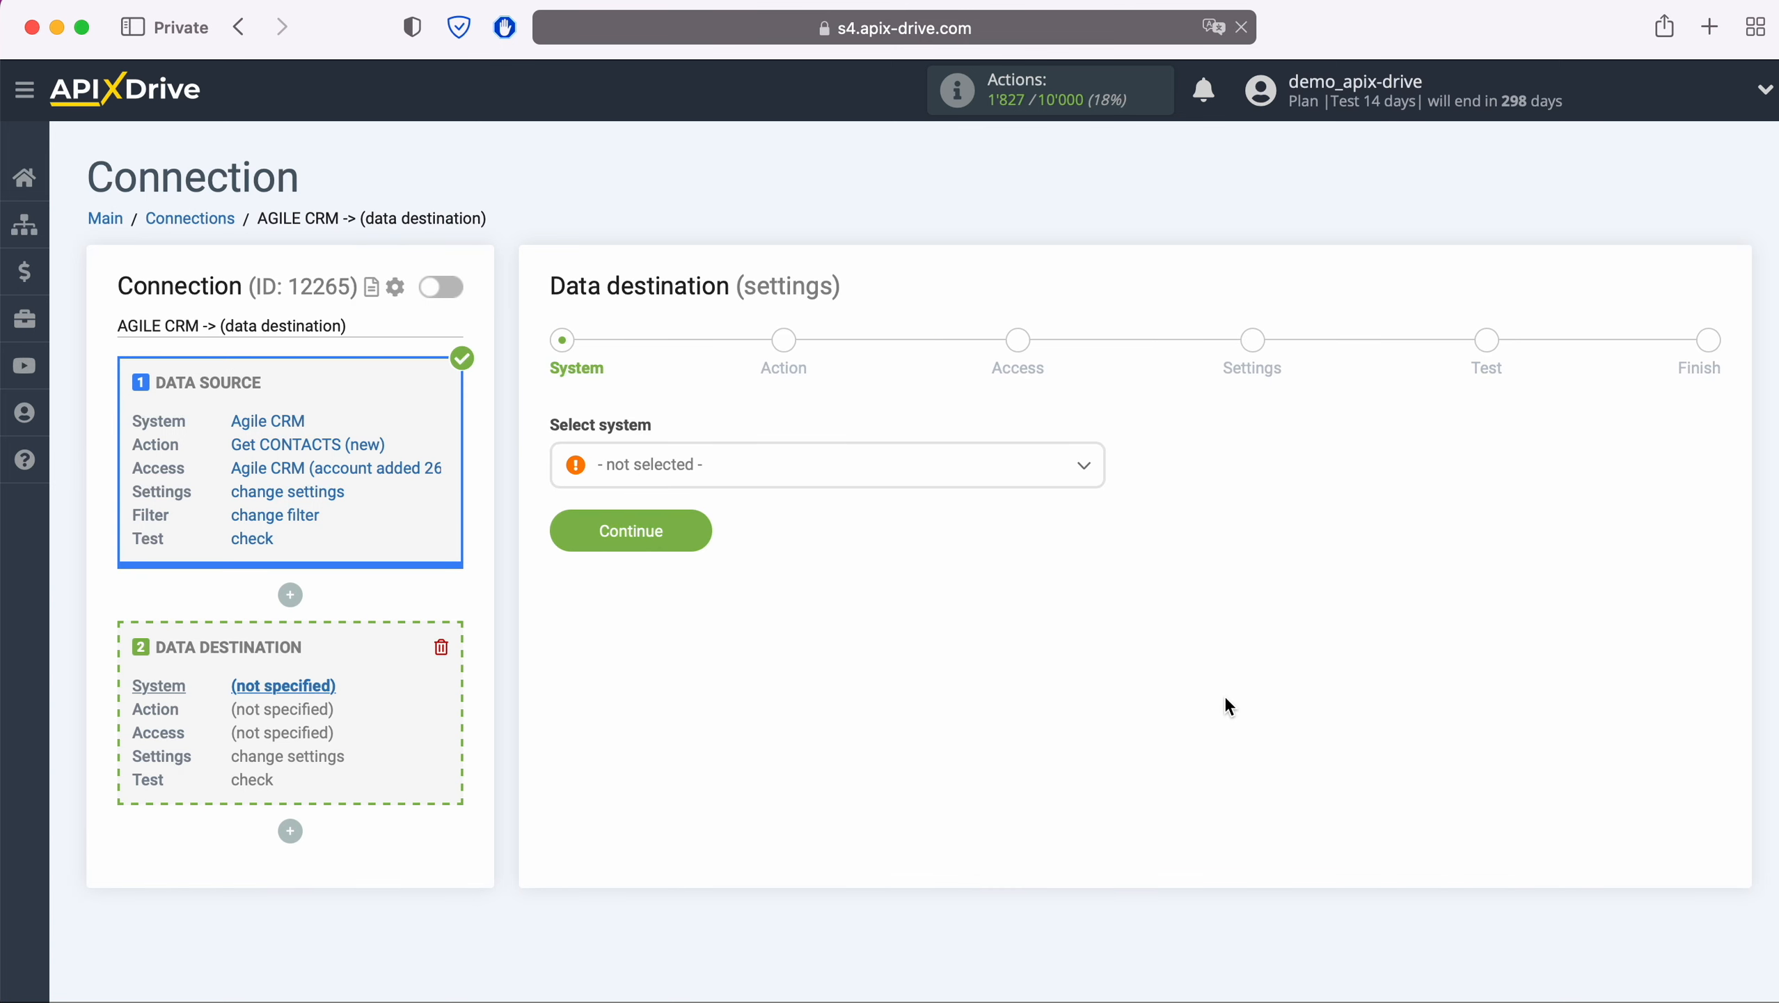
Choose Intercom as the destination system
click(787, 474)
scroll(834, 664, down, 10)
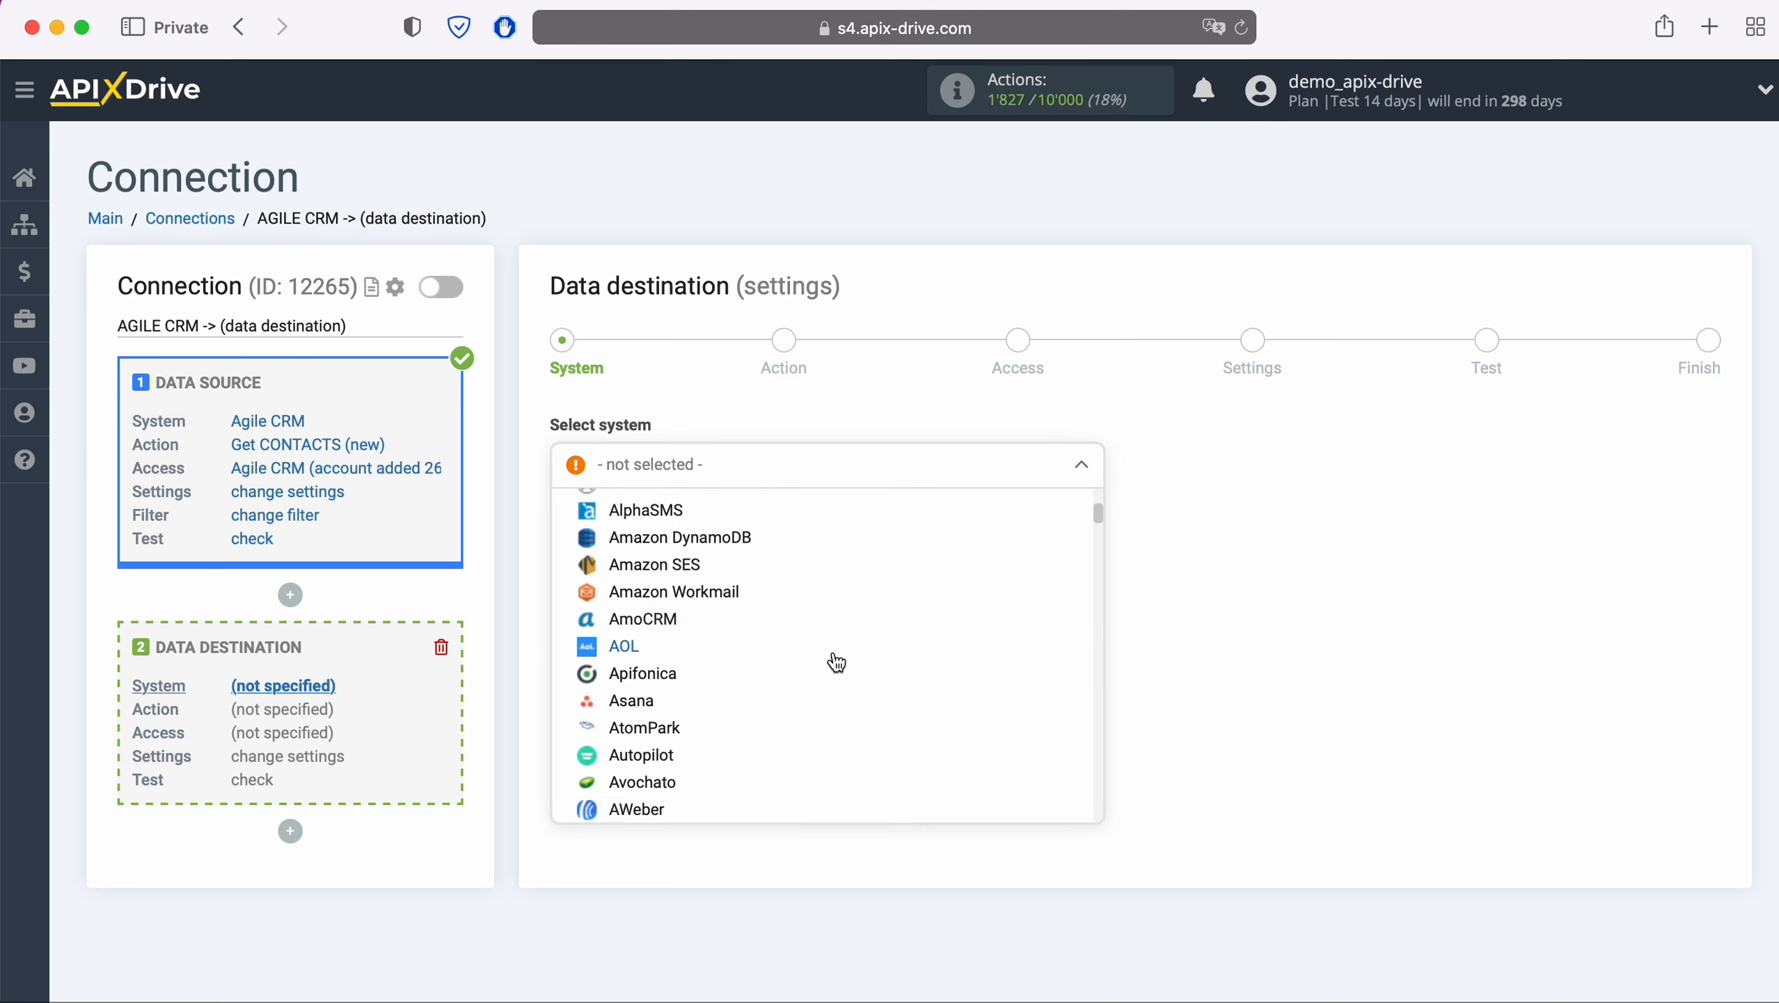
scroll(834, 660, down, 15)
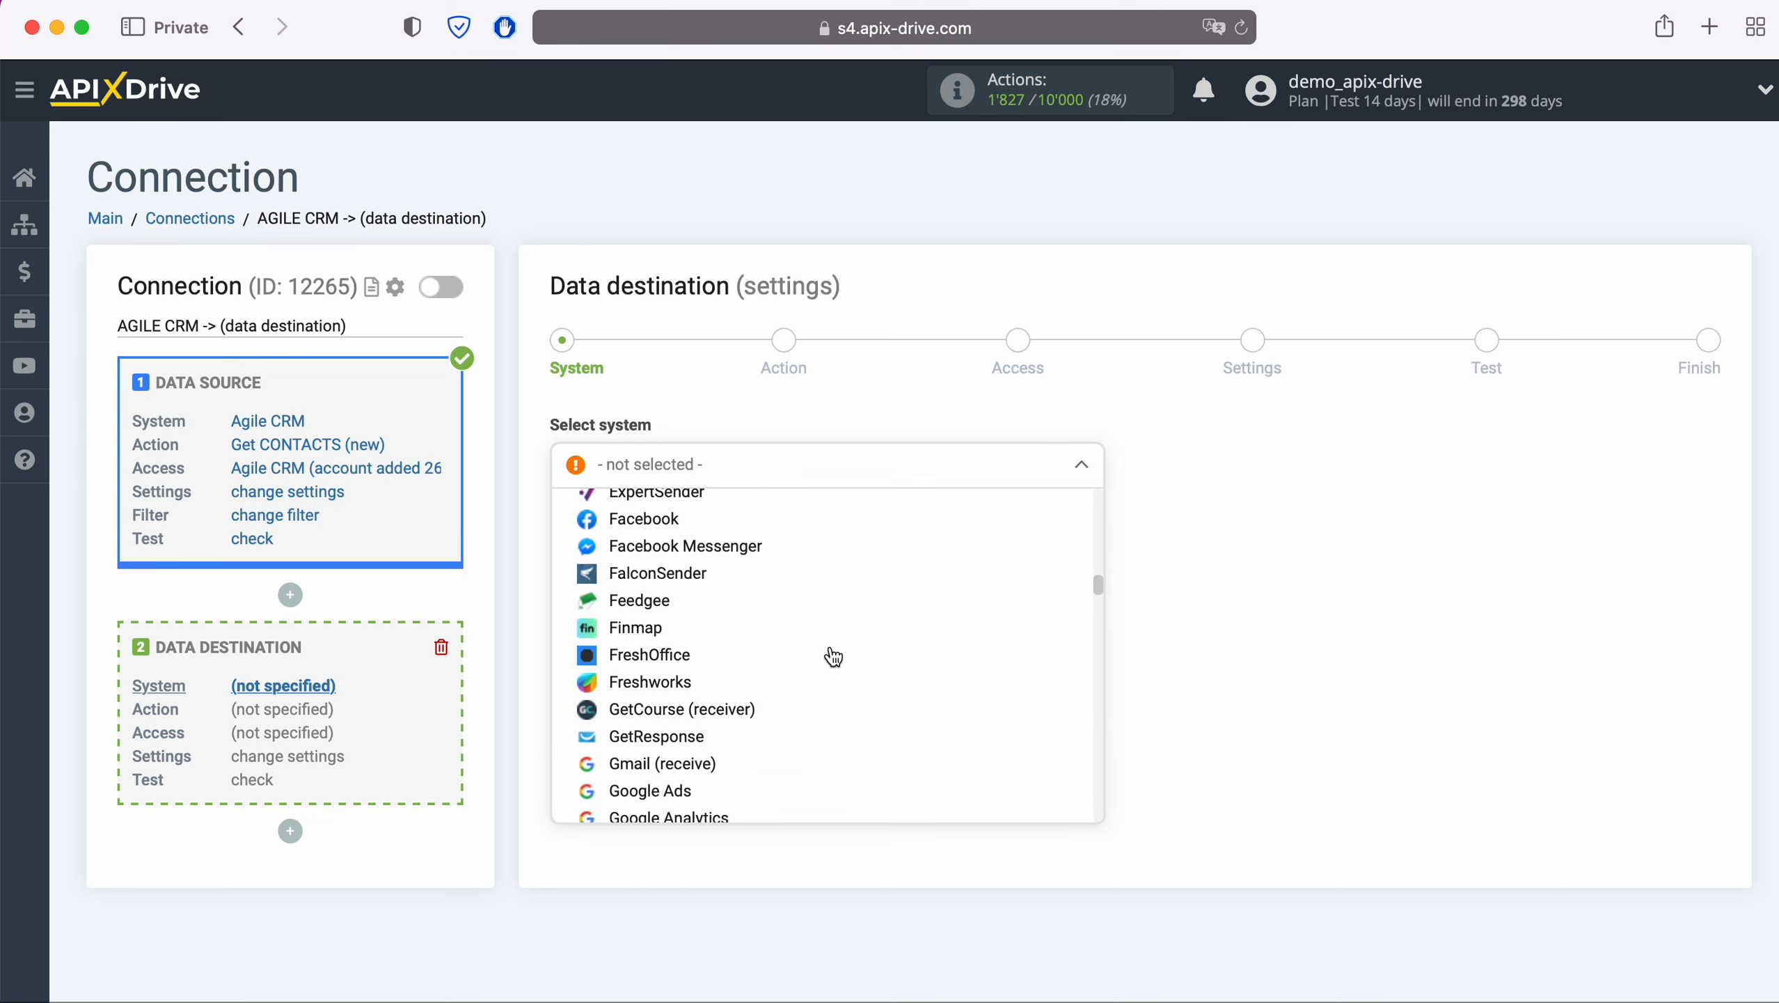
scroll(834, 657, down, 4)
click(671, 683)
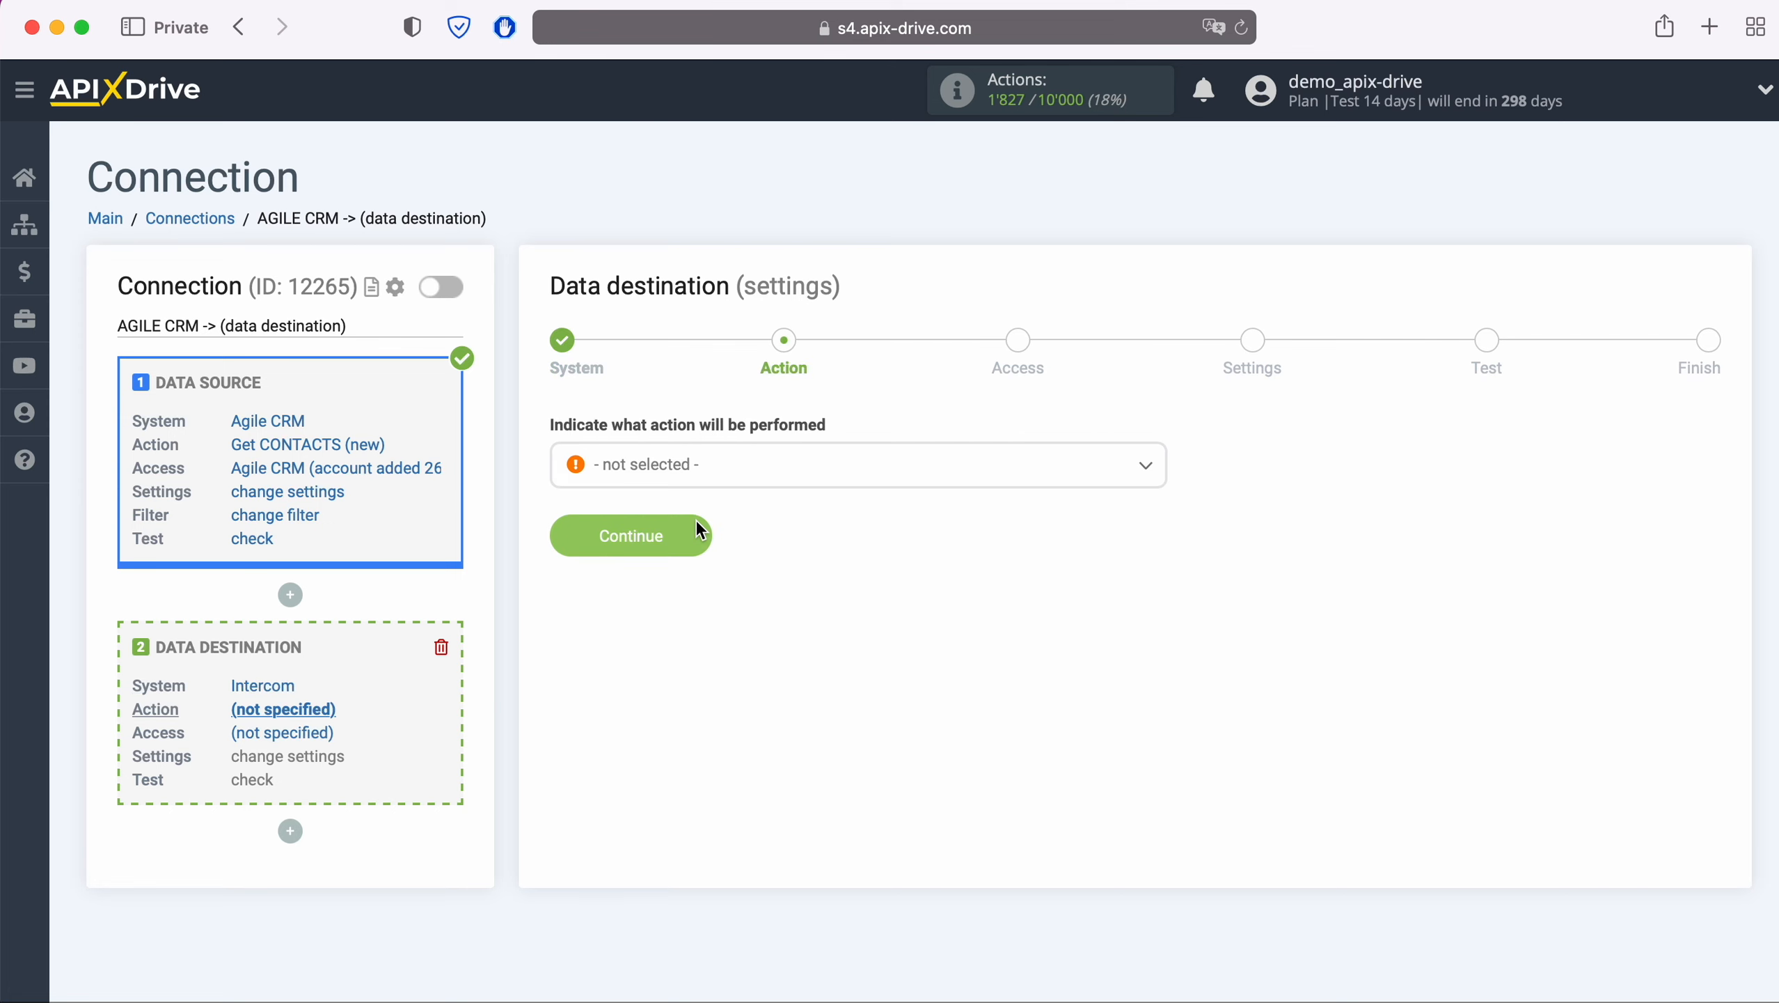
Set the Intercom action to Create USER / LEAD and start connecting an Intercom account
click(754, 468)
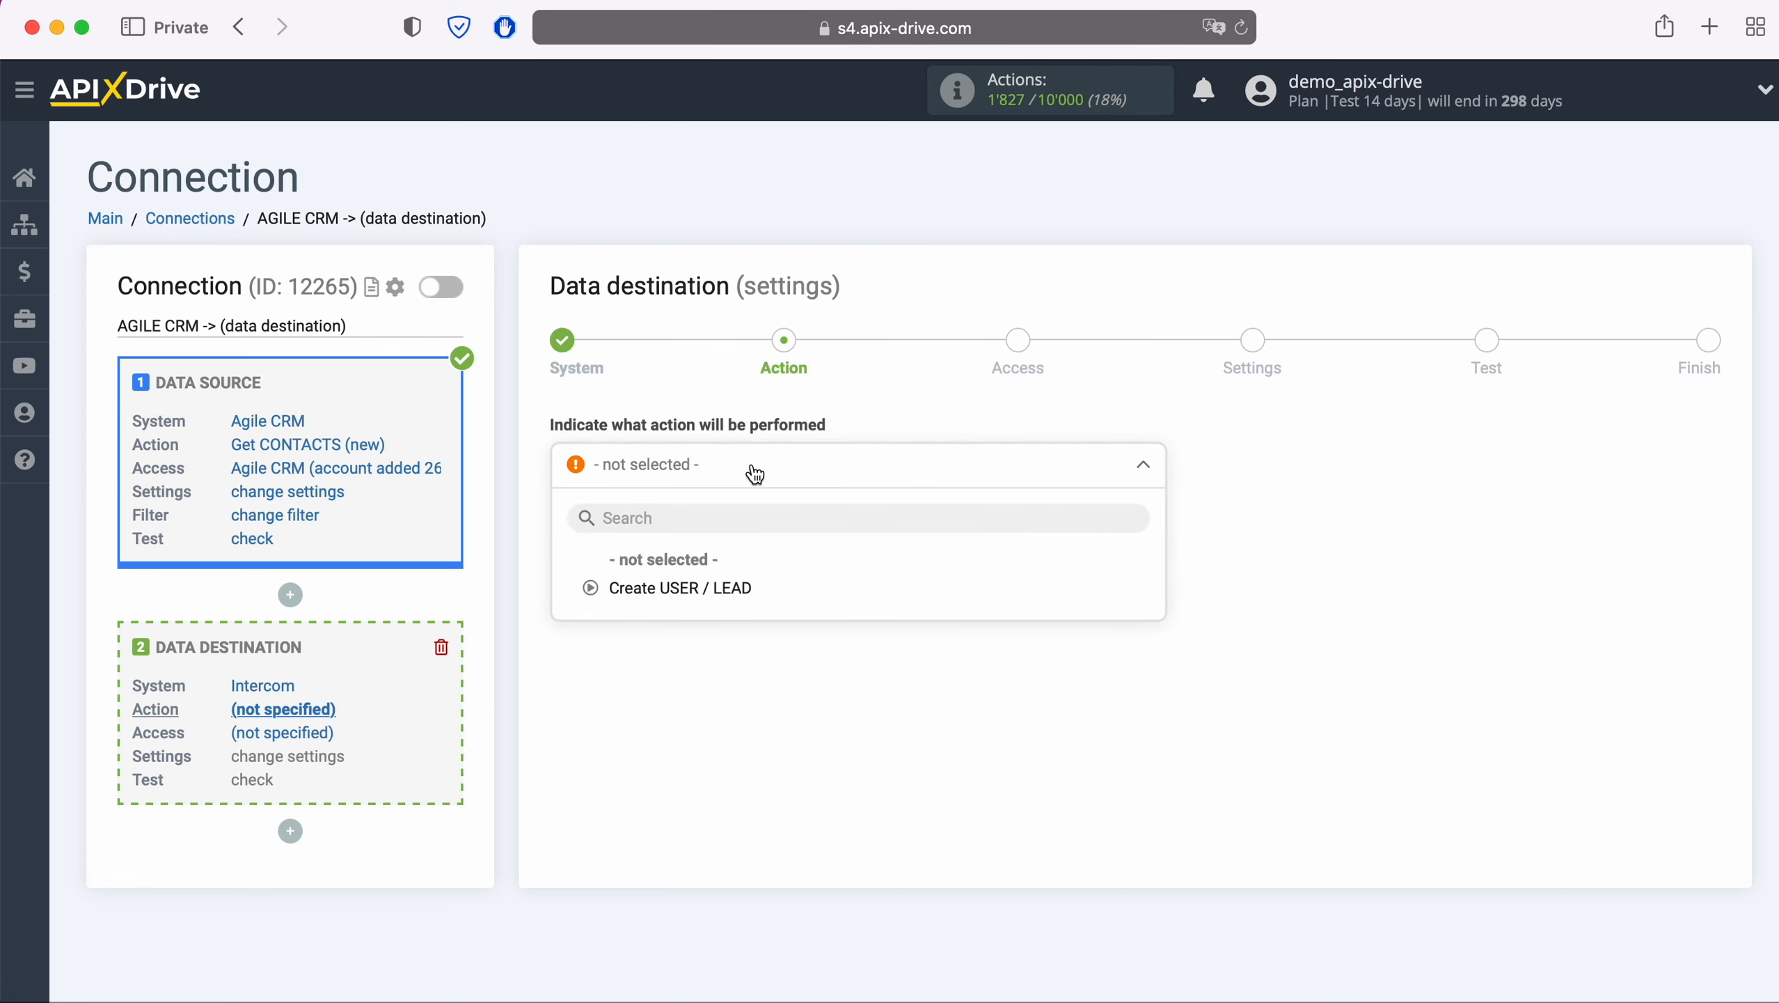
click(733, 590)
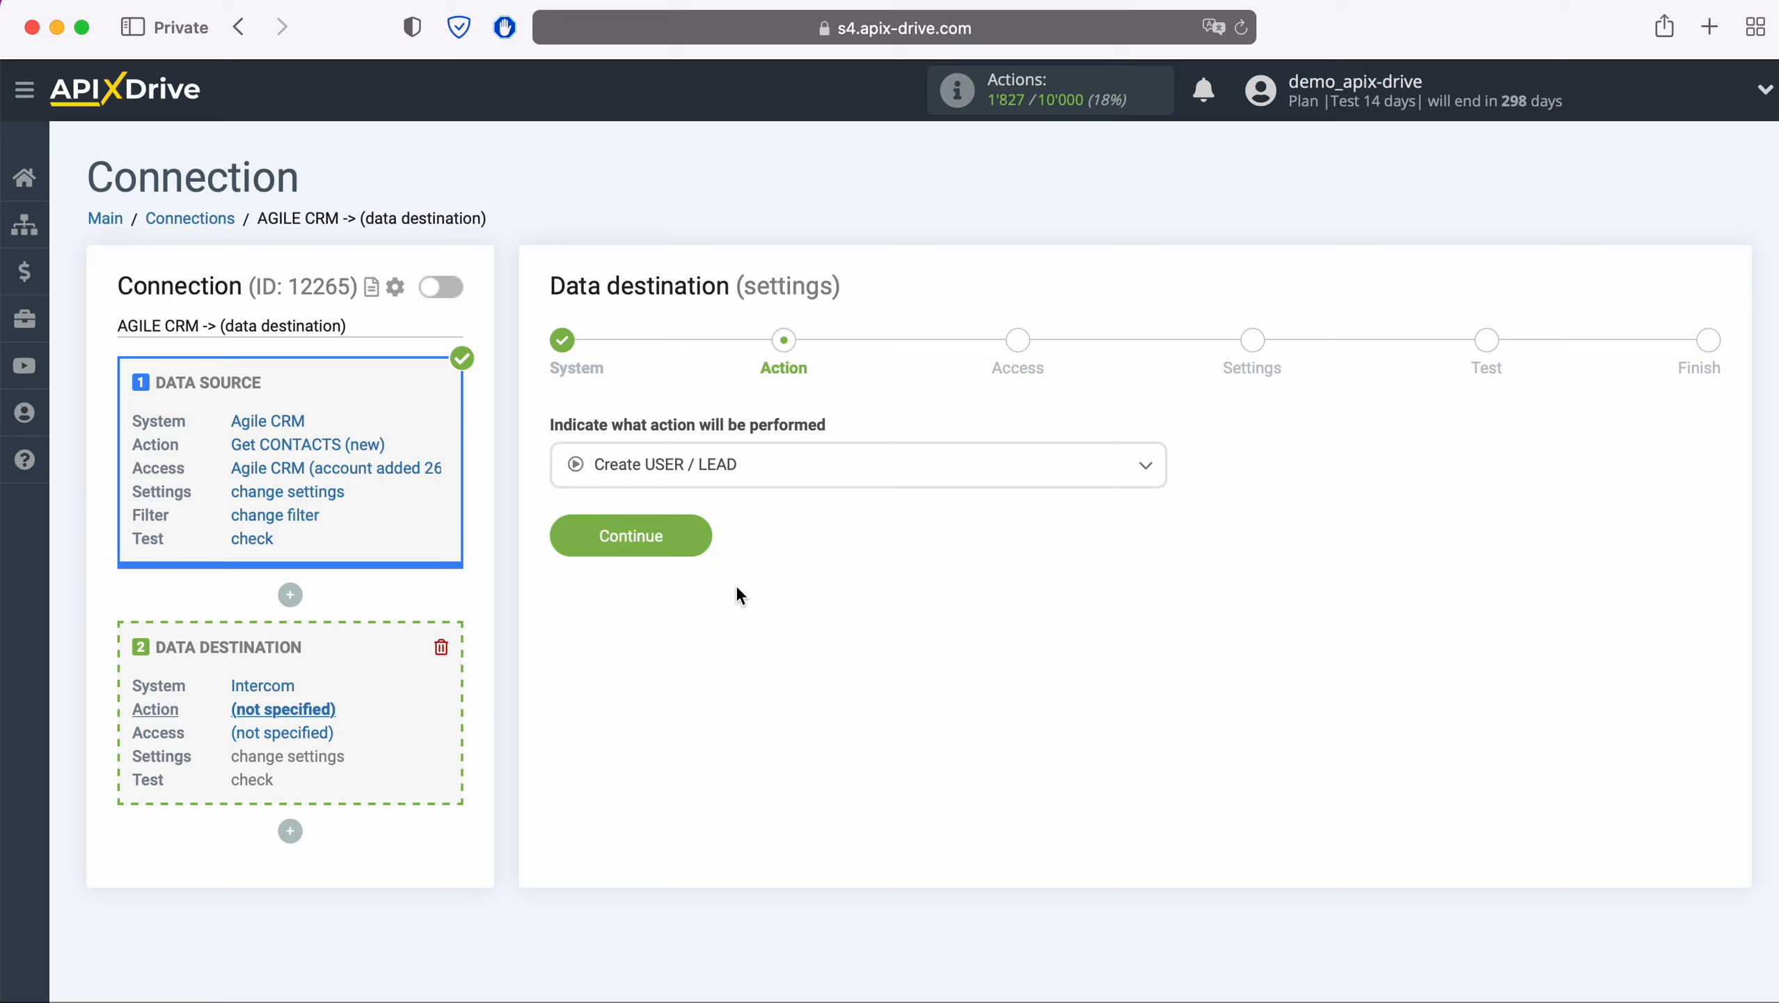
click(705, 533)
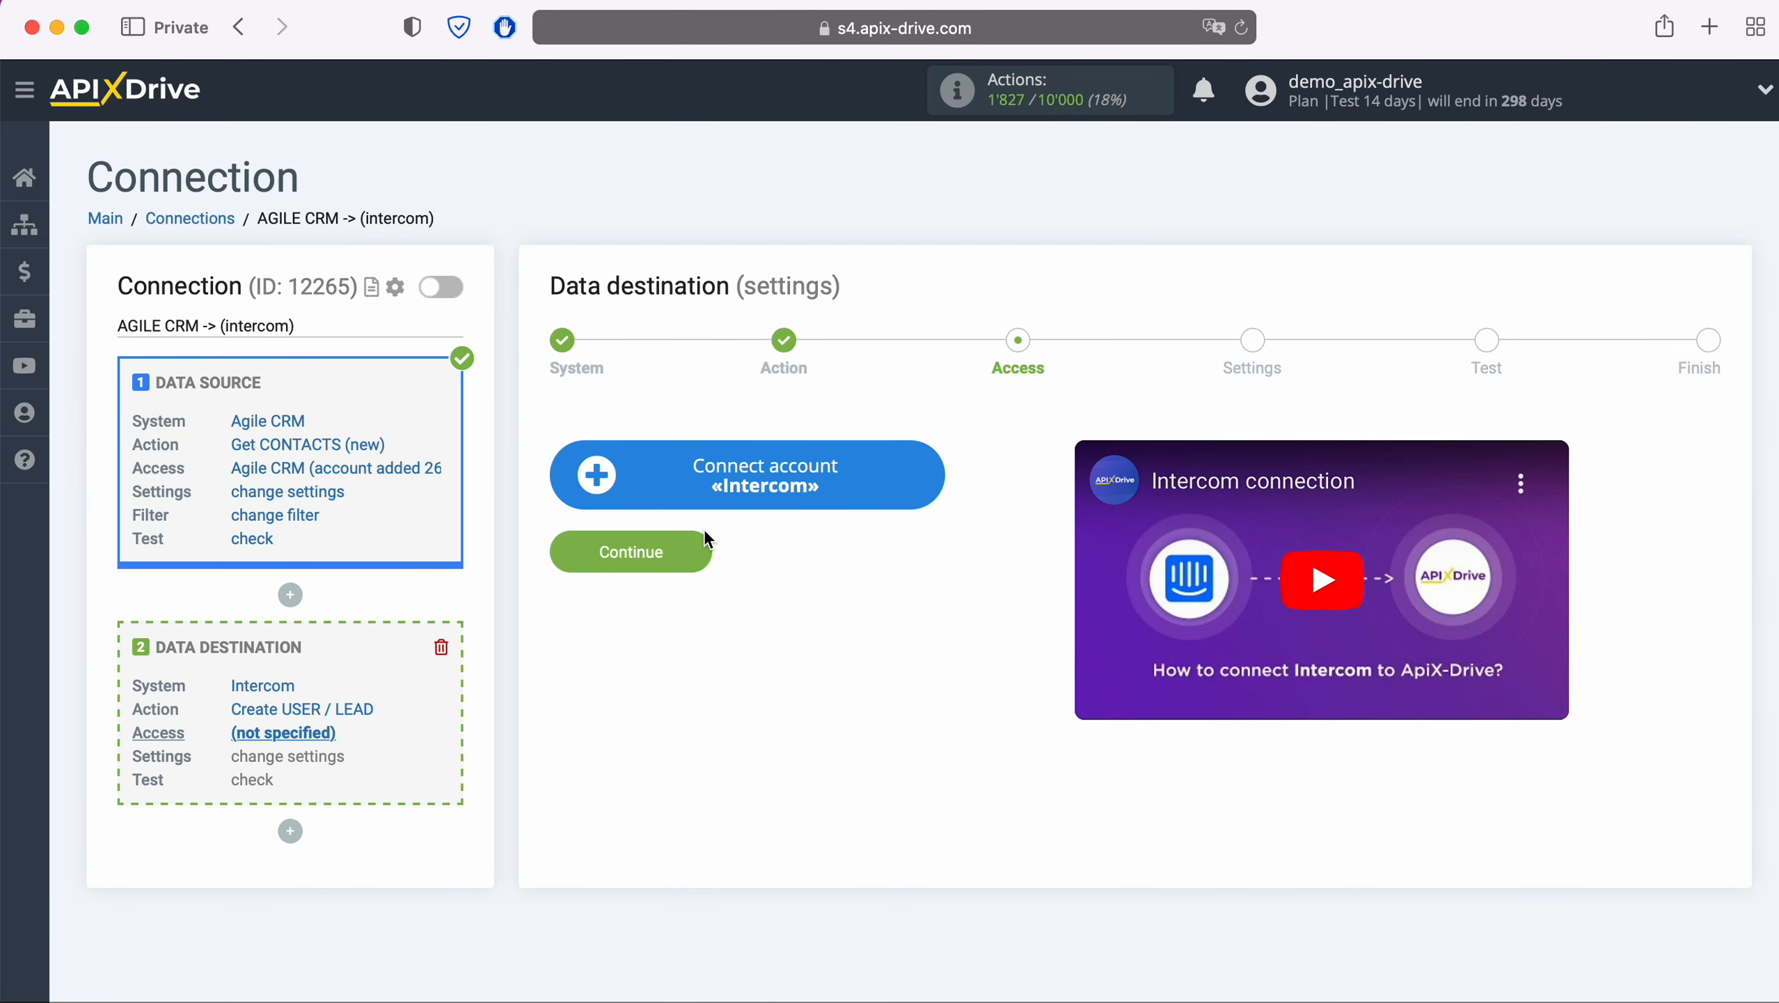
click(927, 472)
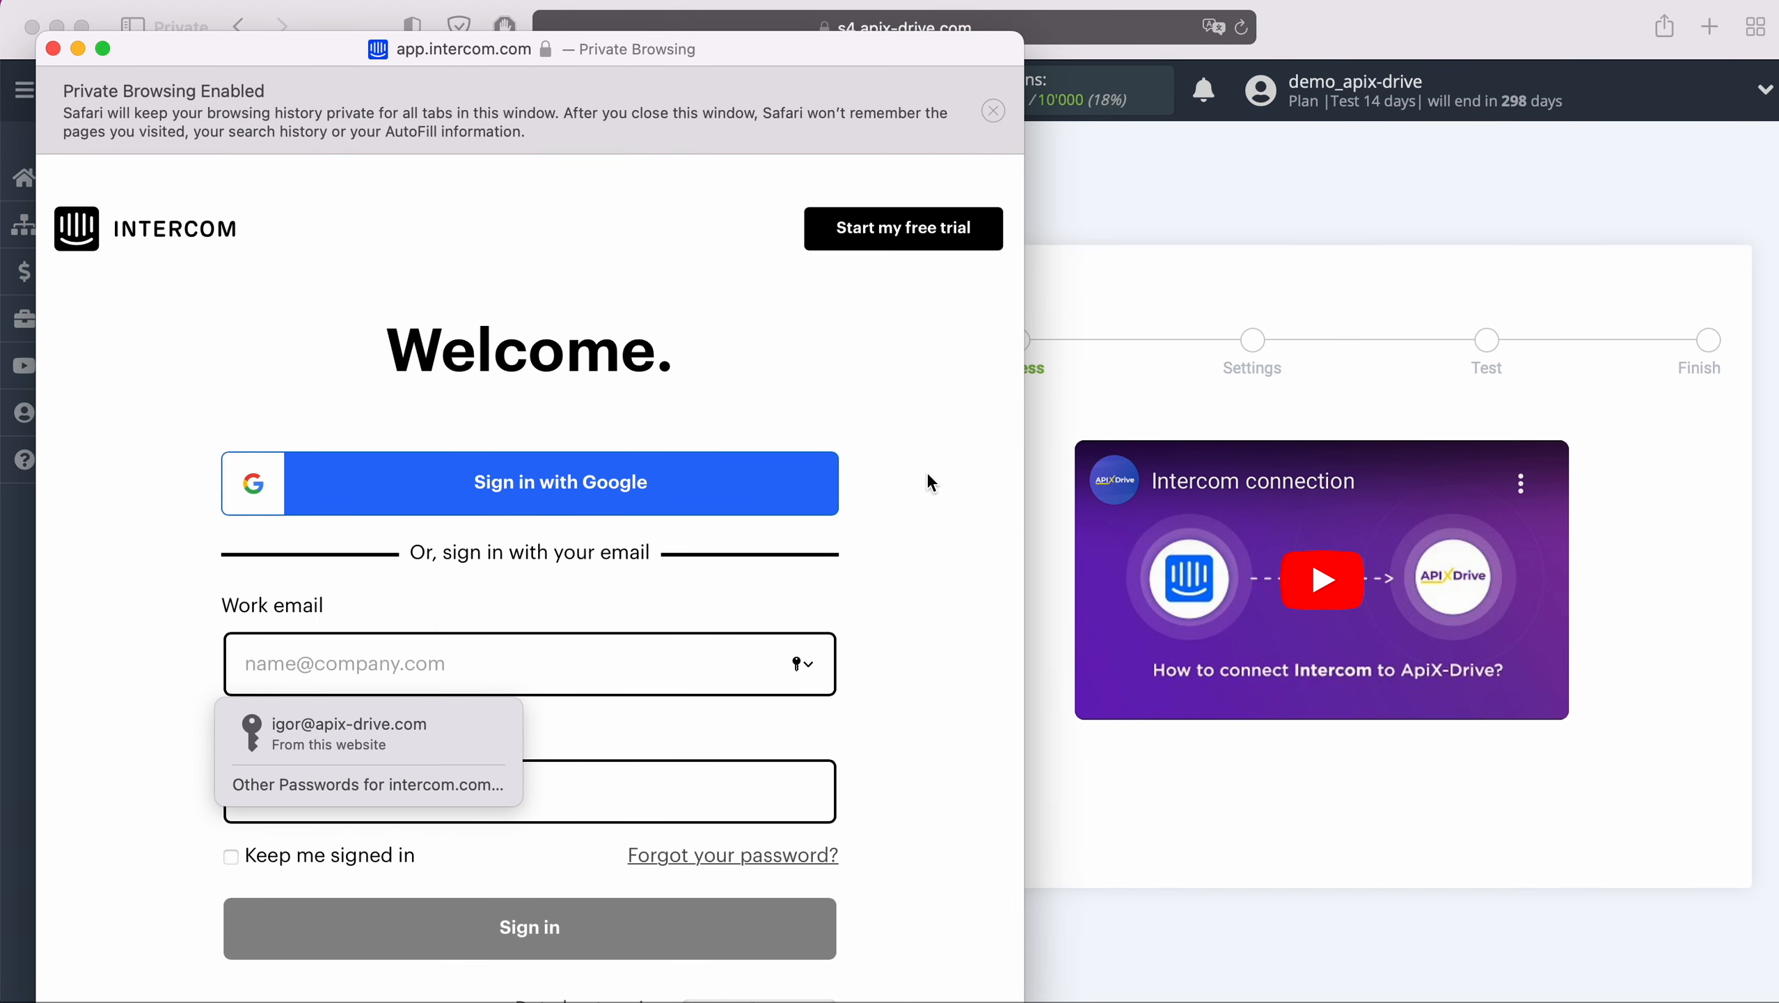
Sign in to Intercom with the saved login and authorize ApiX-Drive's access
click(481, 723)
click(581, 932)
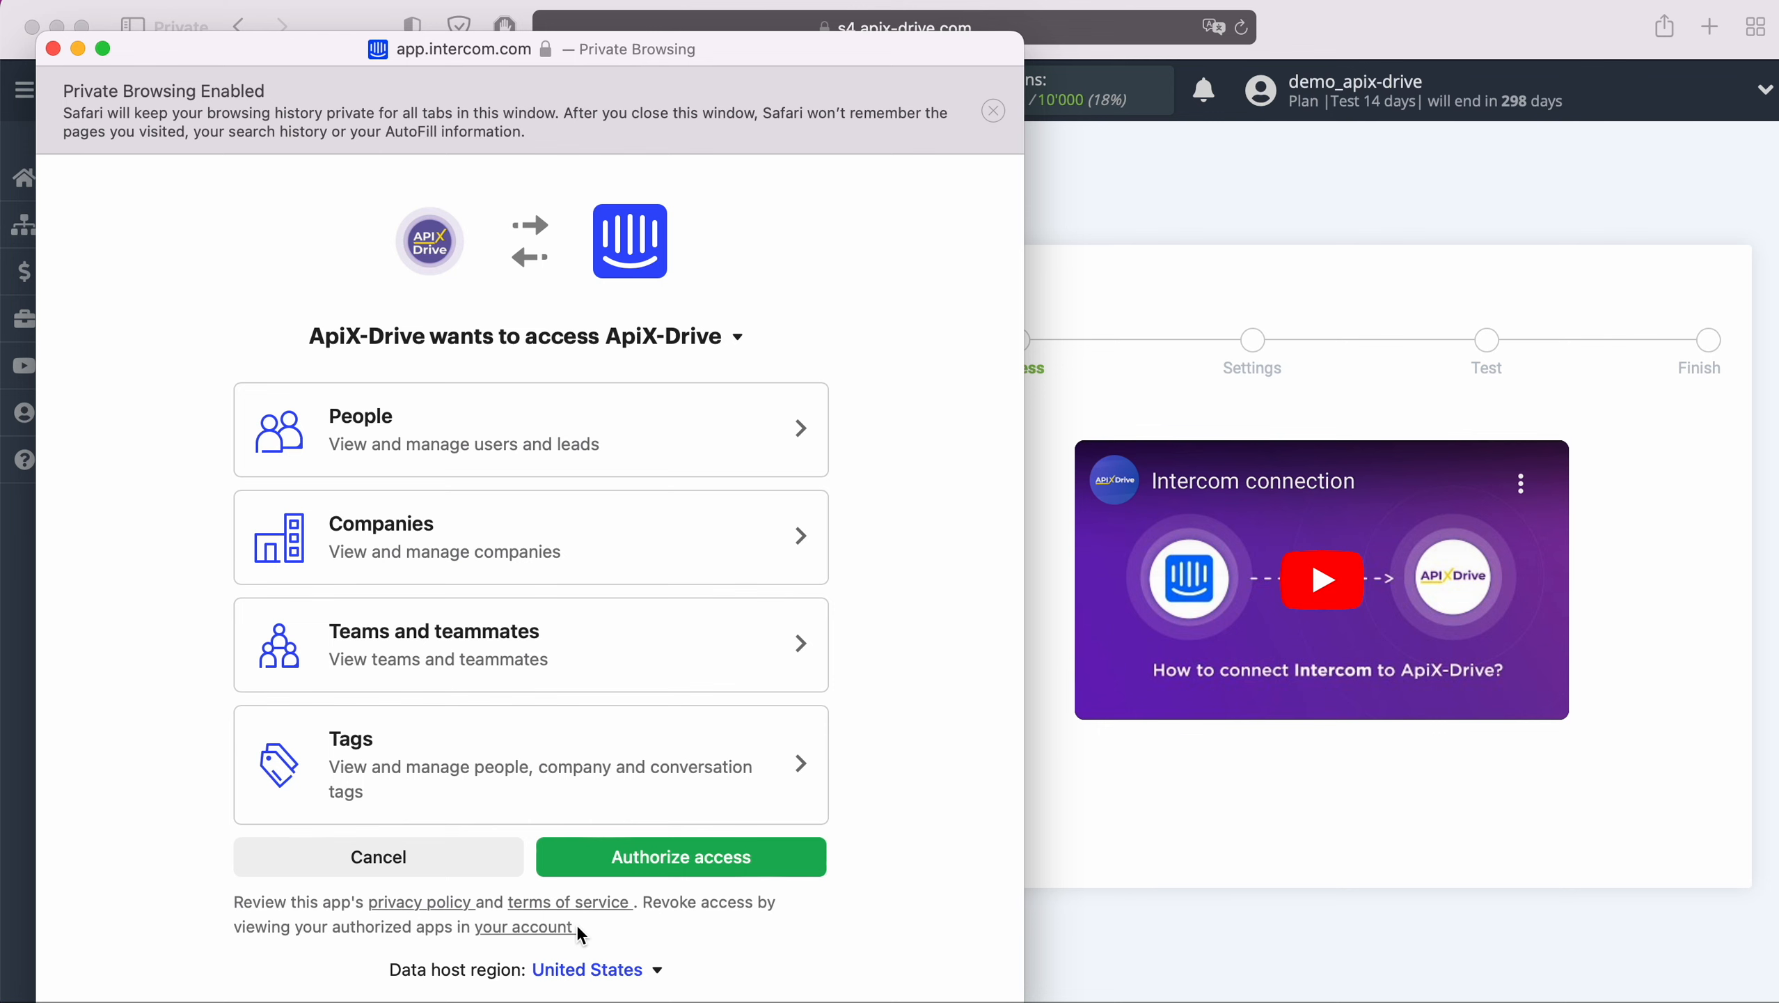
click(762, 857)
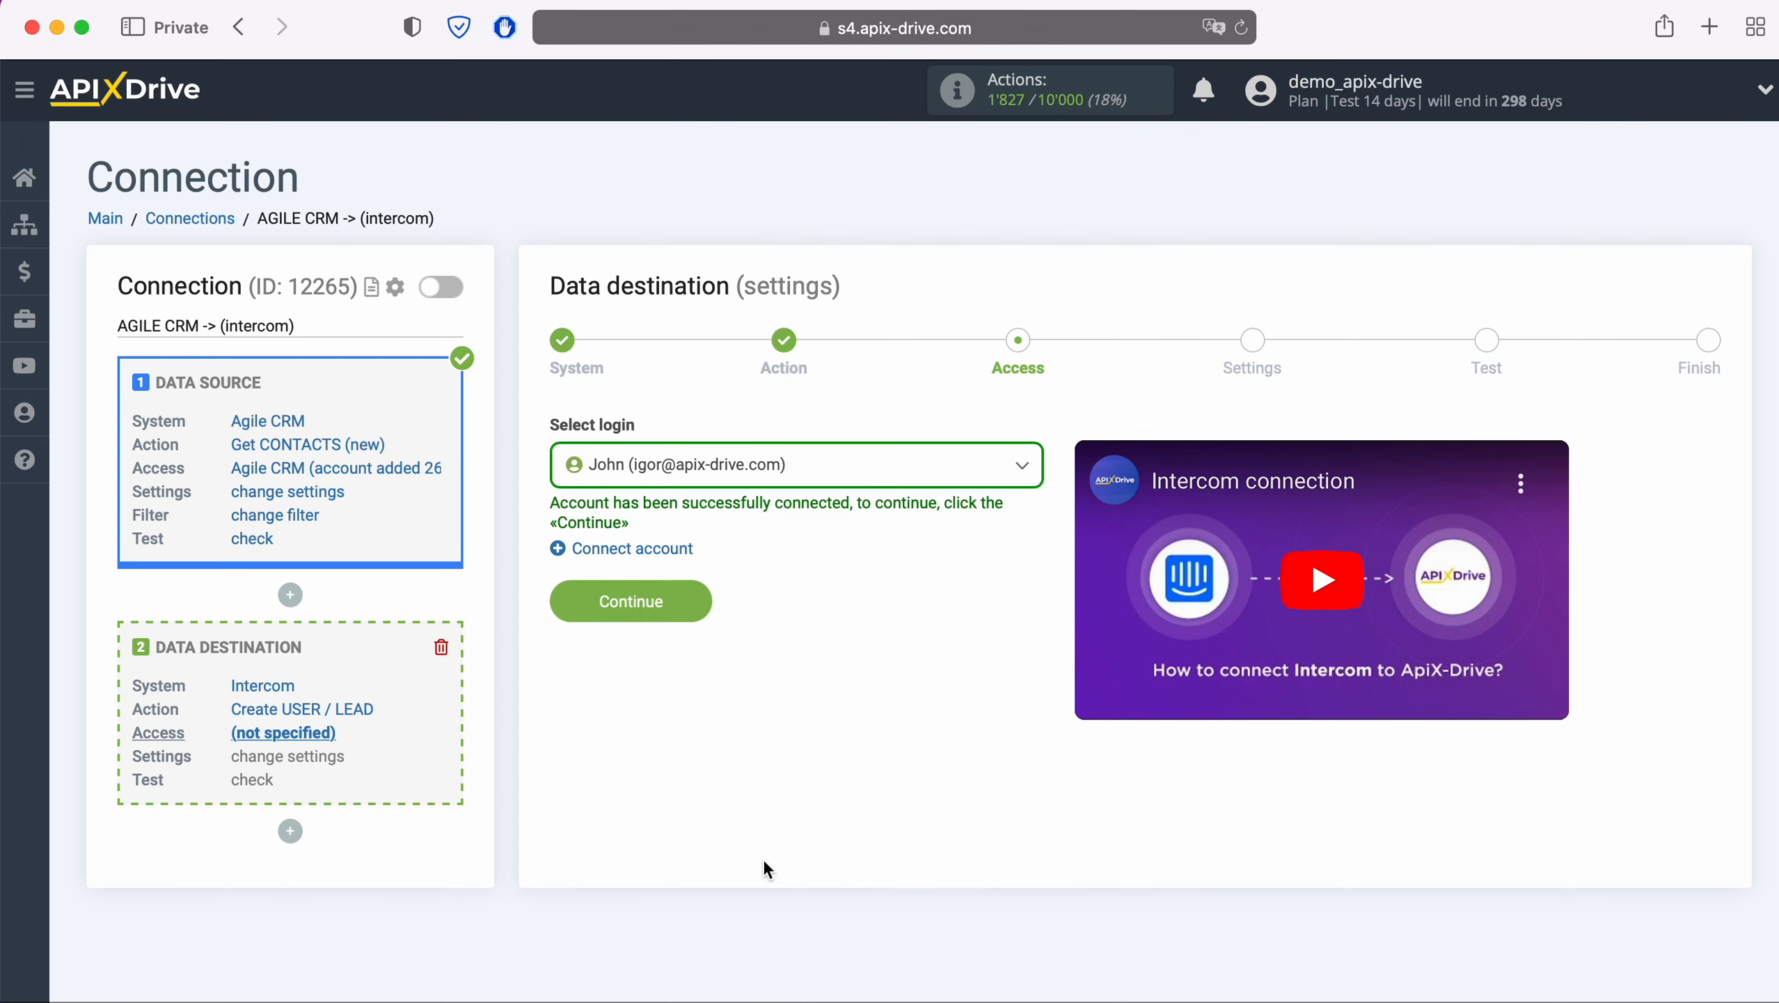
Select the connected Intercom account as the destination login and continue to field settings
click(878, 476)
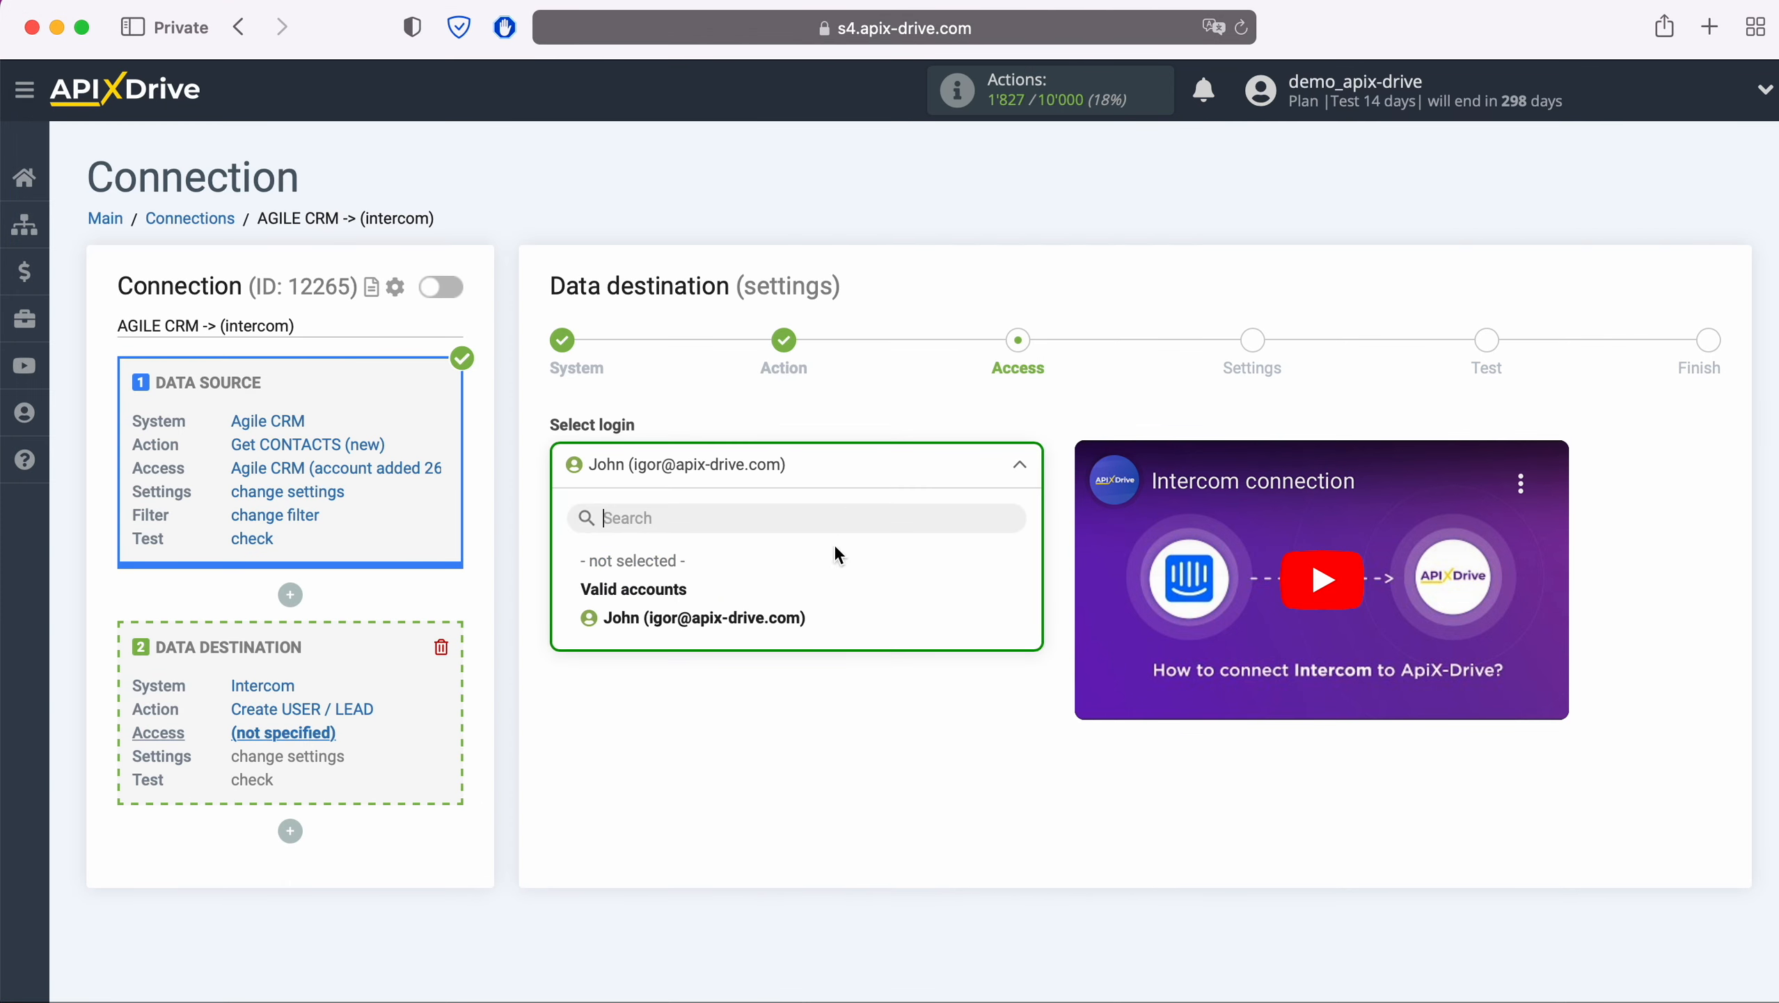
click(793, 615)
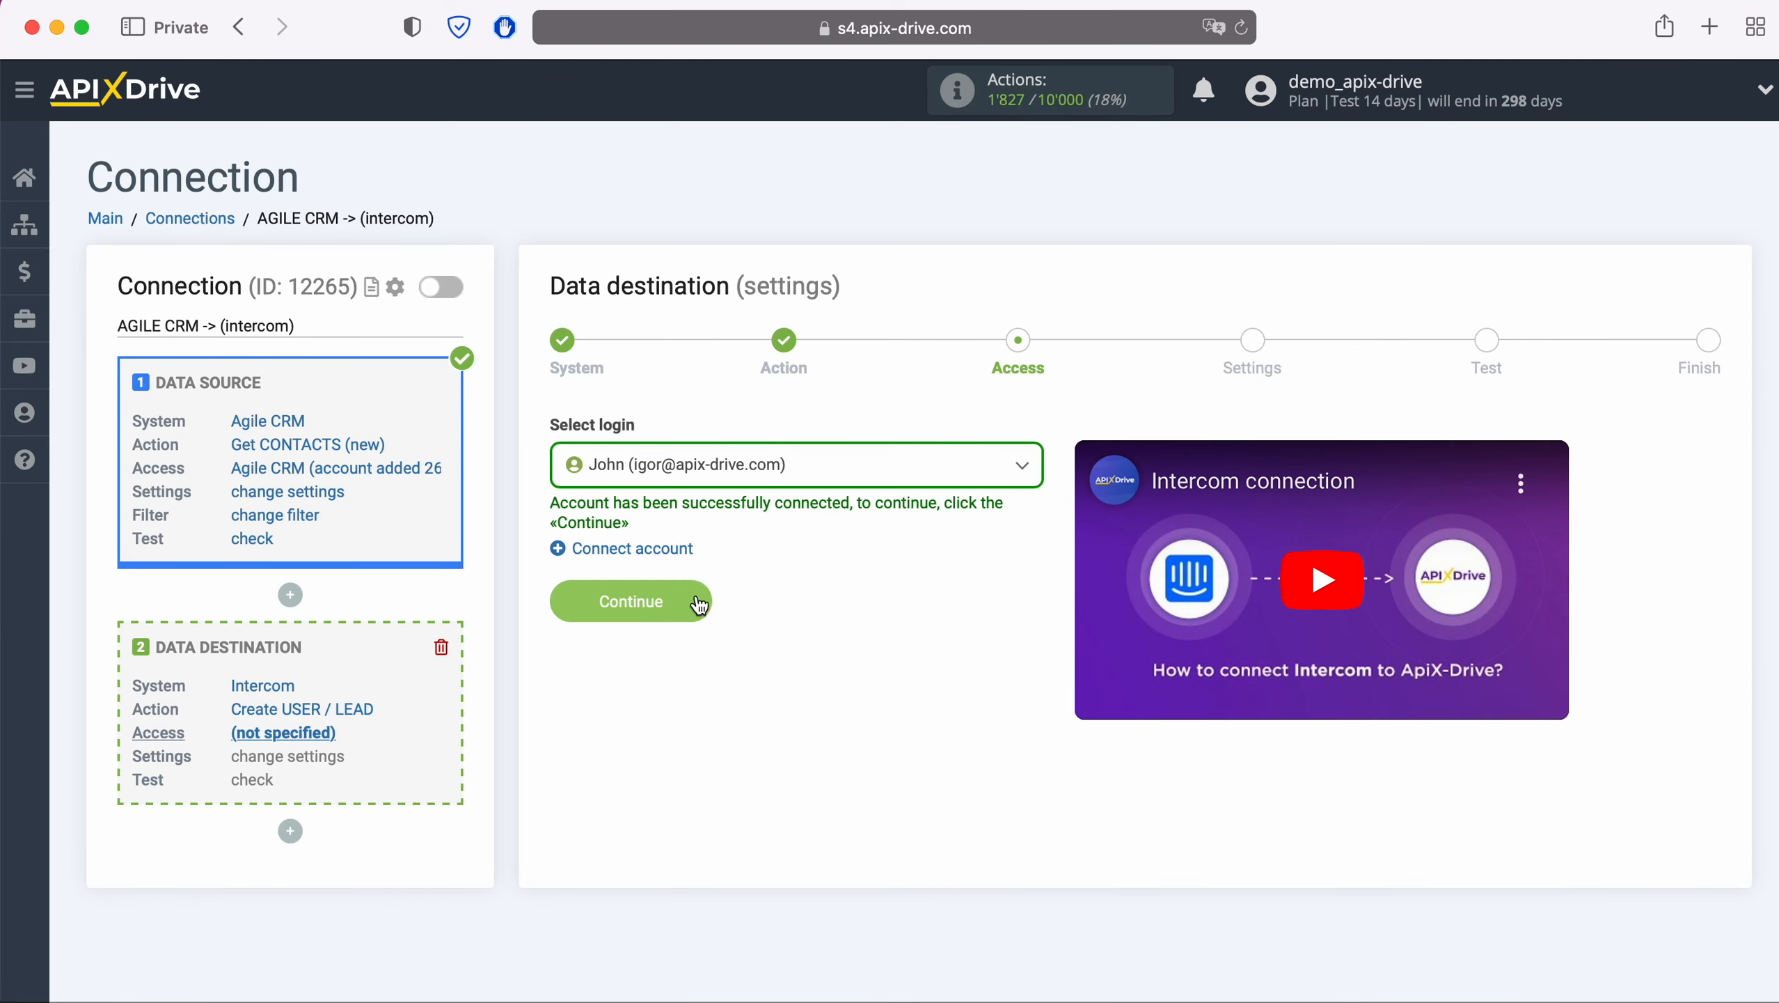
click(696, 594)
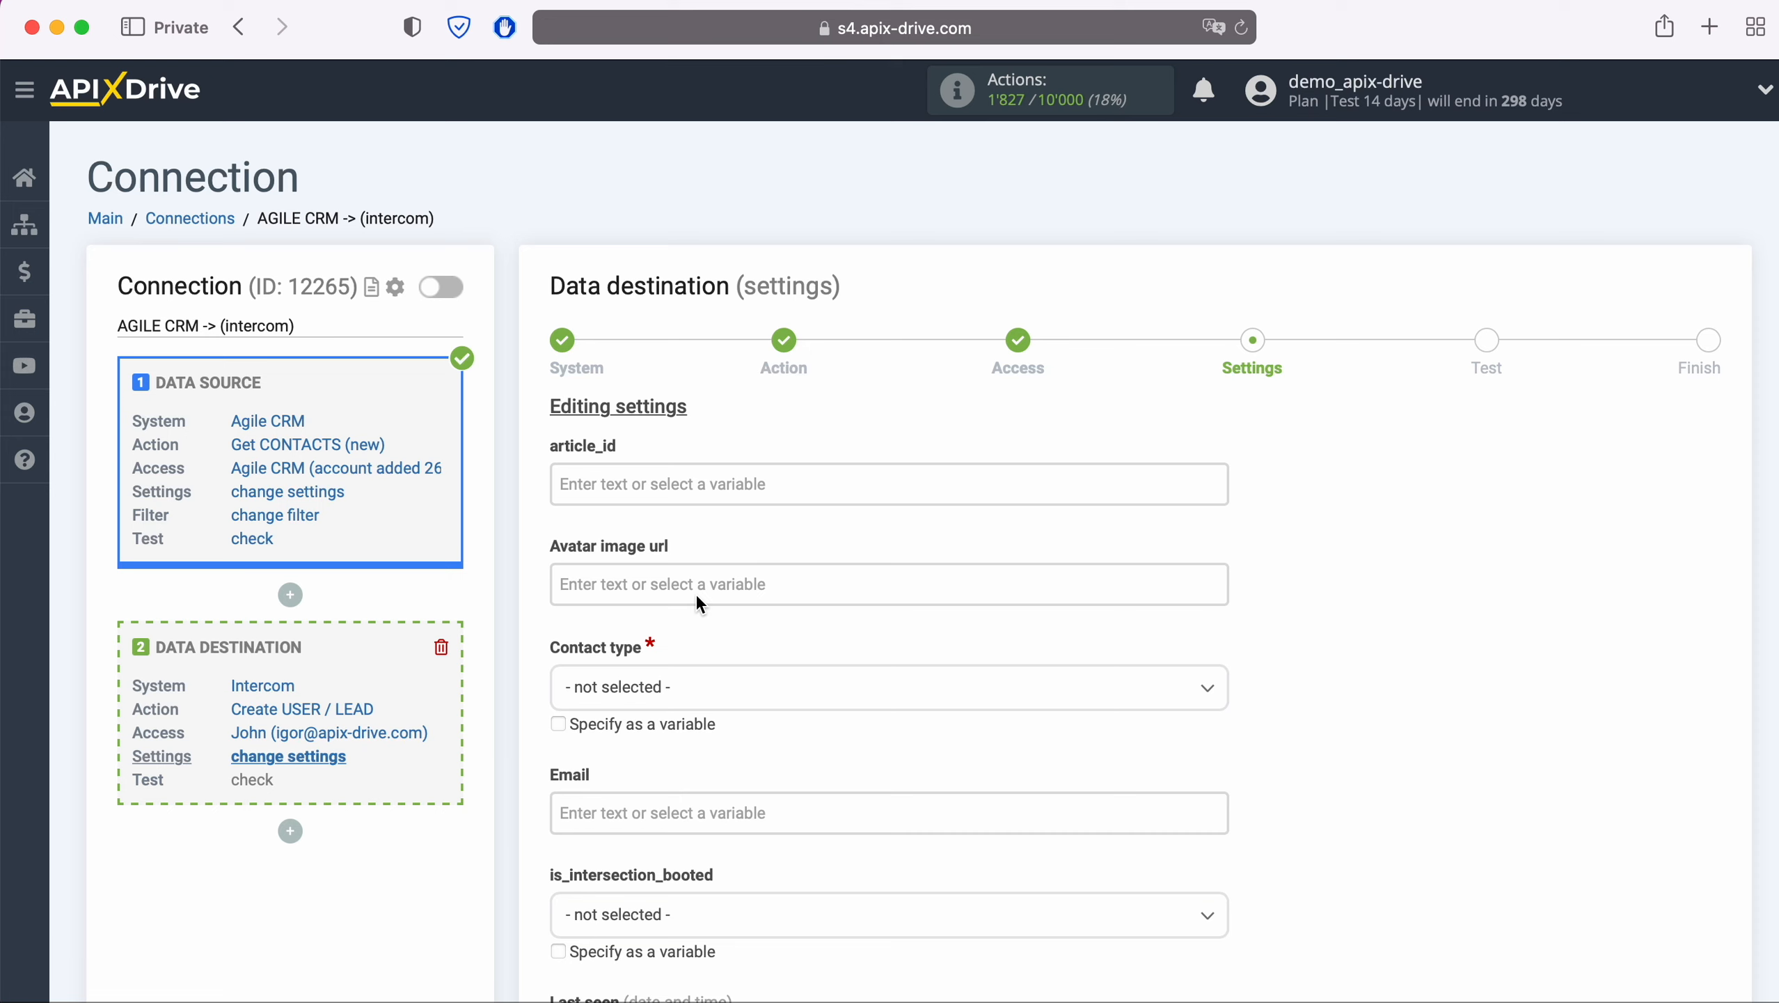
Set Contact type to Lead and map Email to the Agile CRM E-MAIL Value variable
click(699, 687)
click(608, 816)
scroll(614, 808, down, 10)
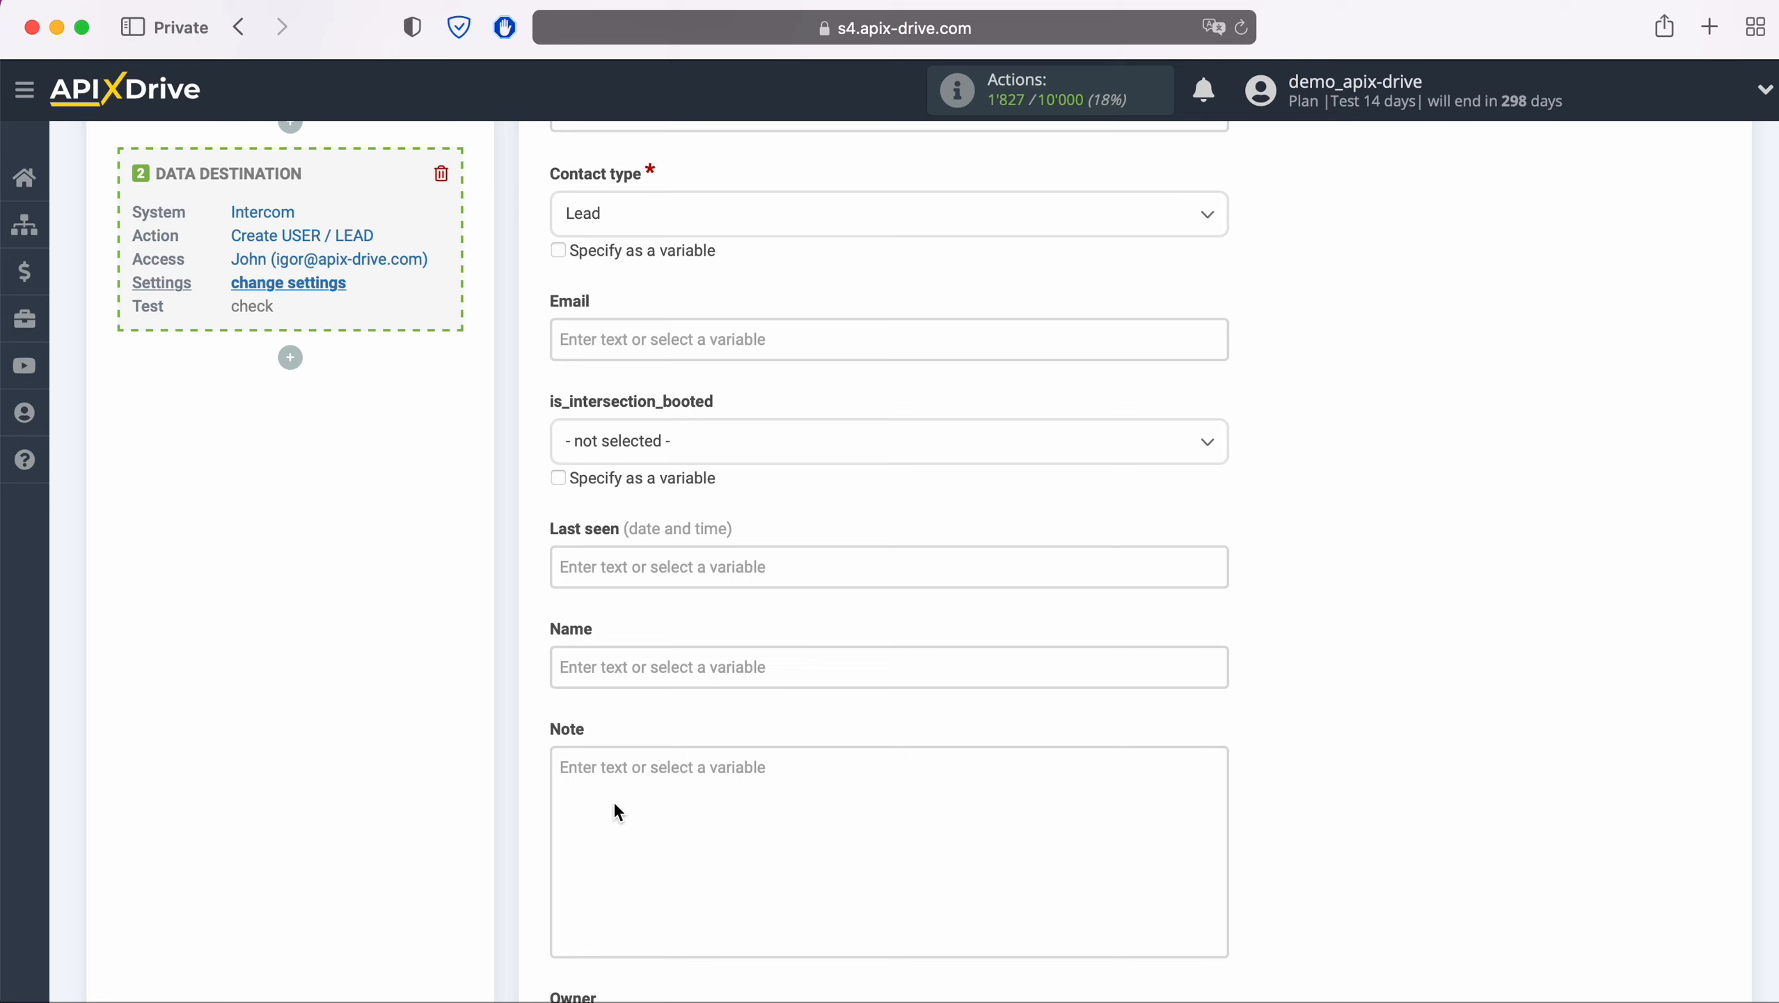
click(649, 335)
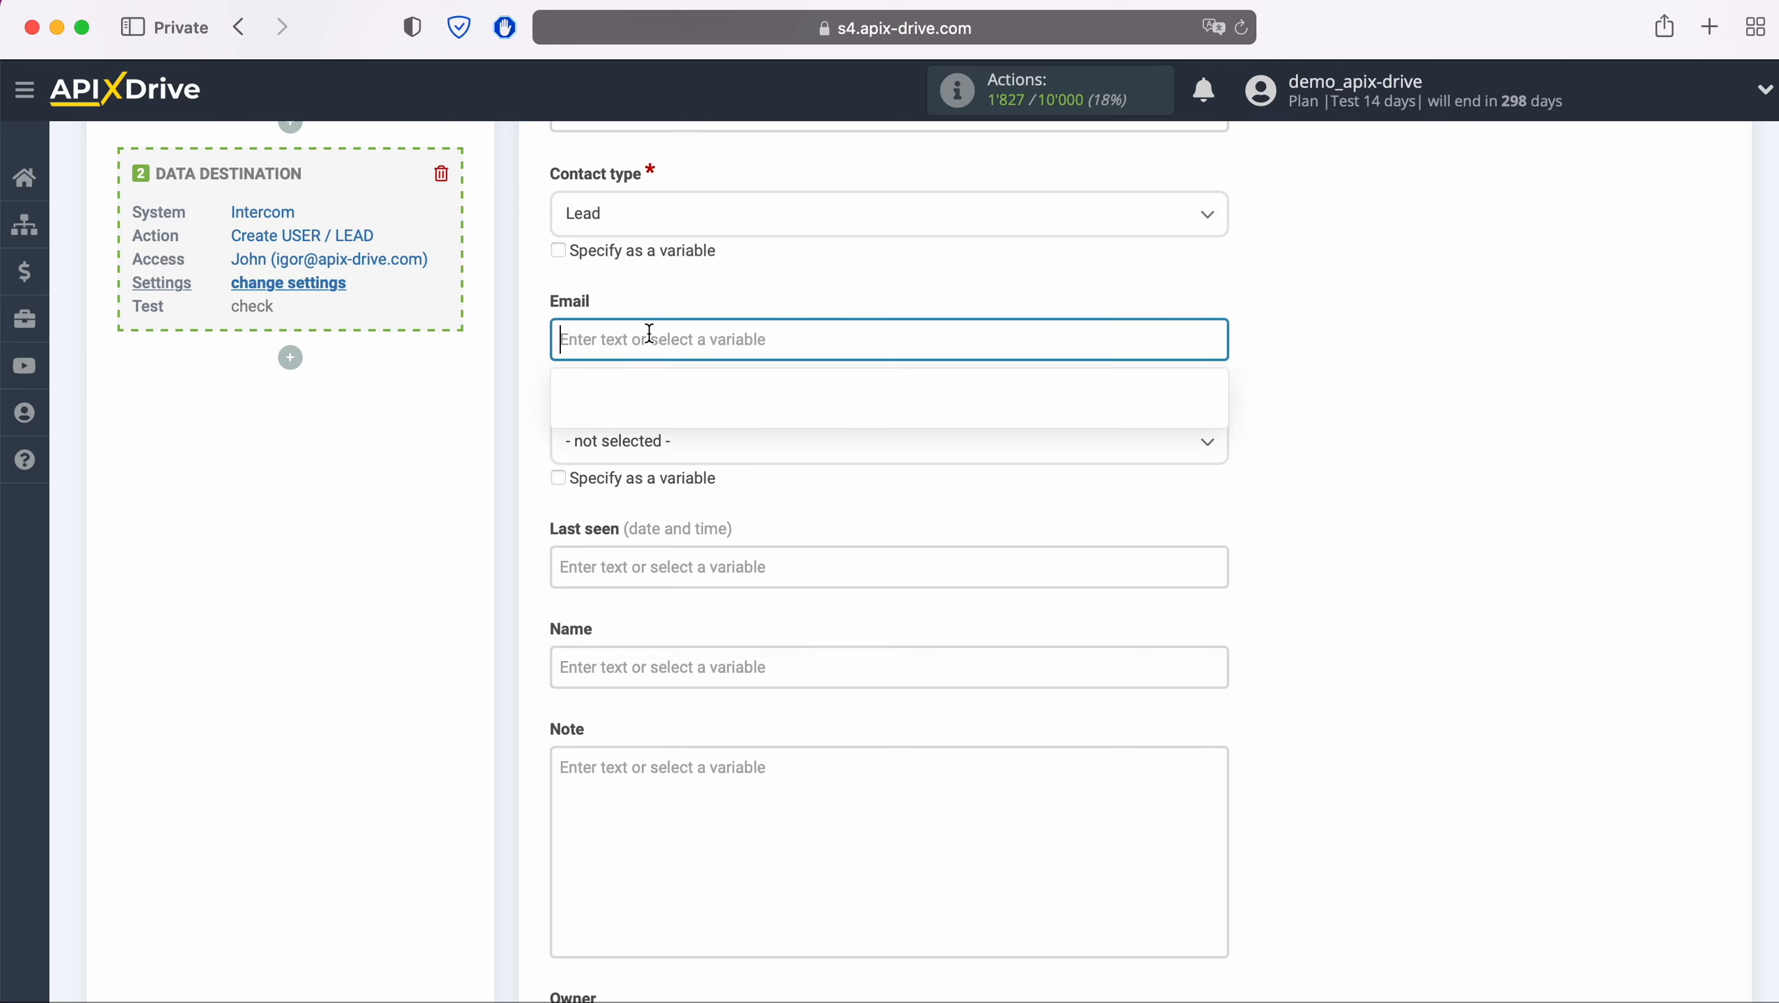
scroll(648, 334, down, 1)
scroll(998, 532, down, 1)
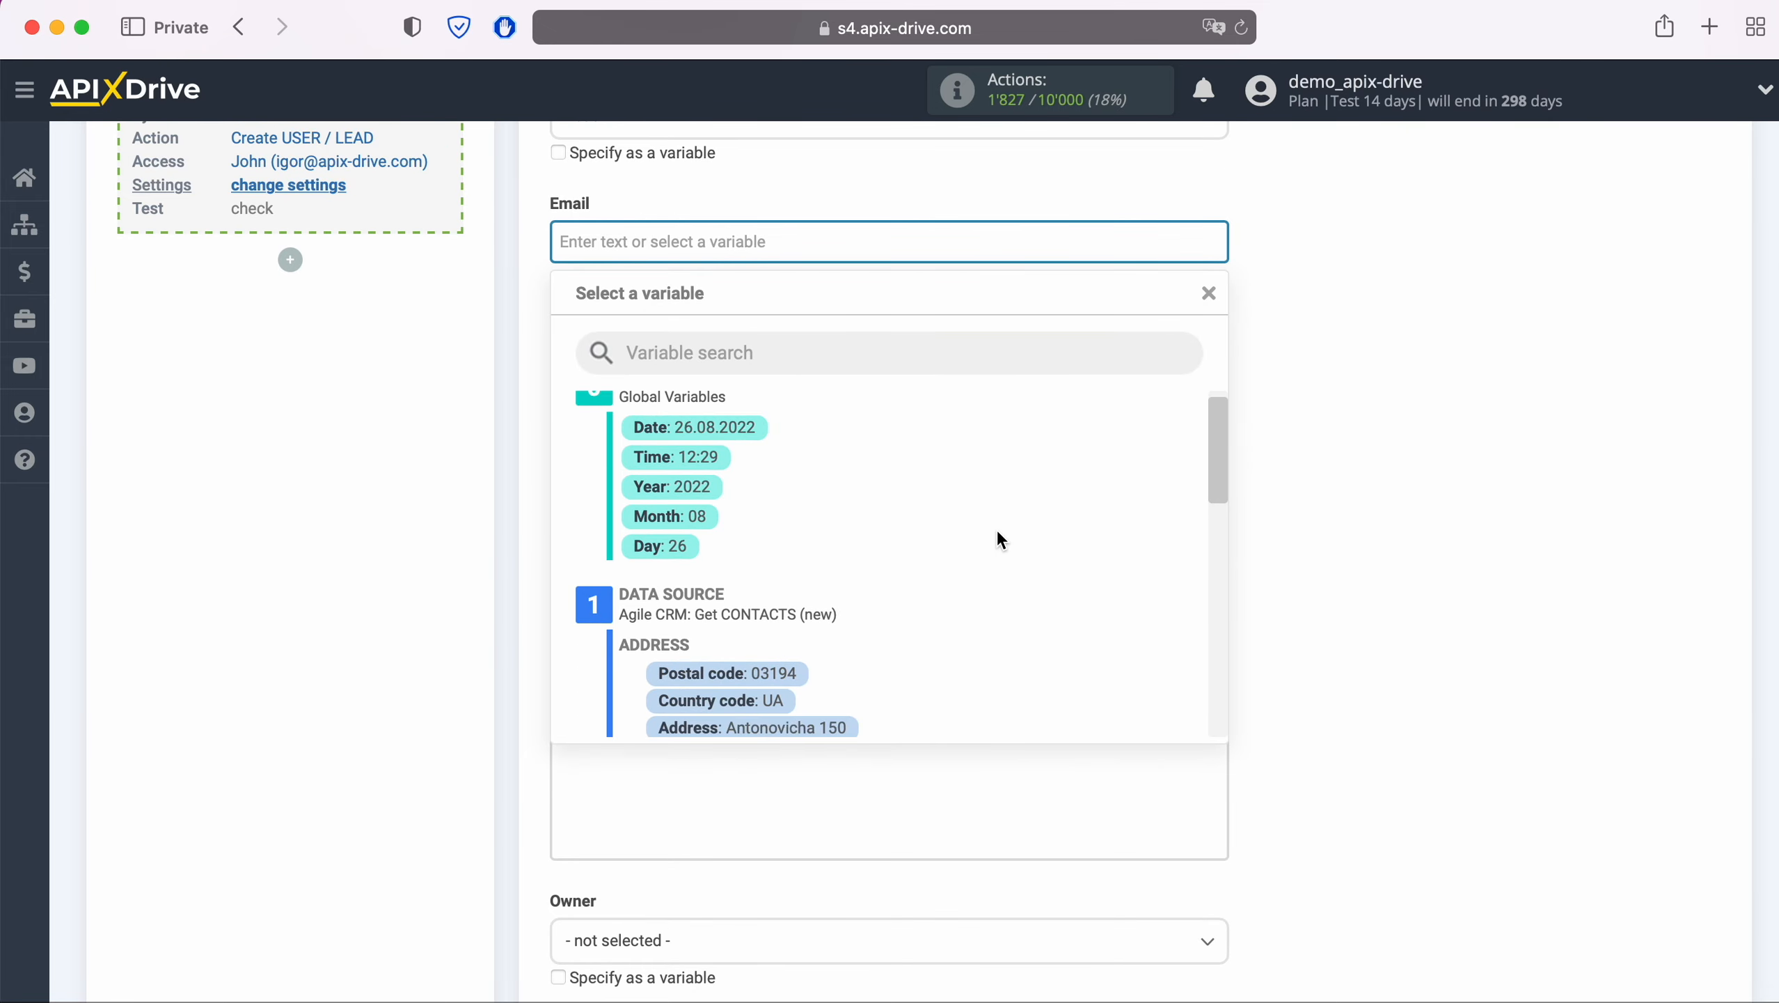
scroll(999, 533, down, 5)
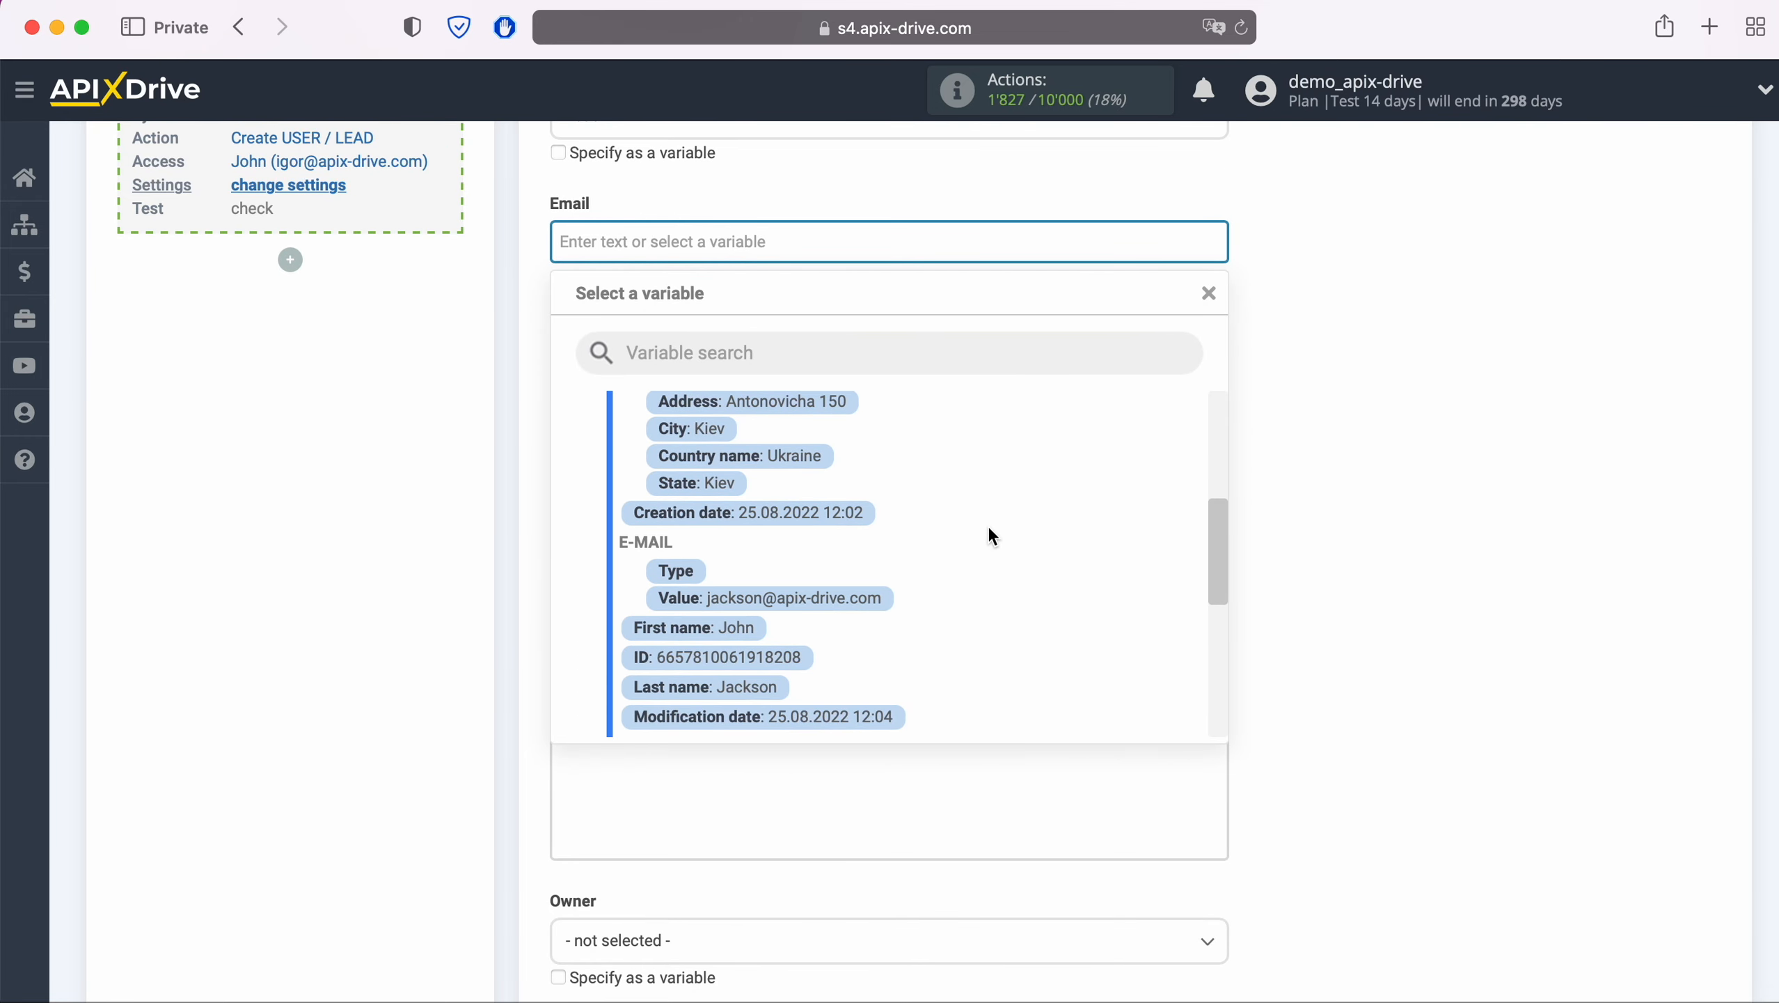
click(869, 598)
Fill Name with the Agile CRM First name and Last name variables
click(745, 570)
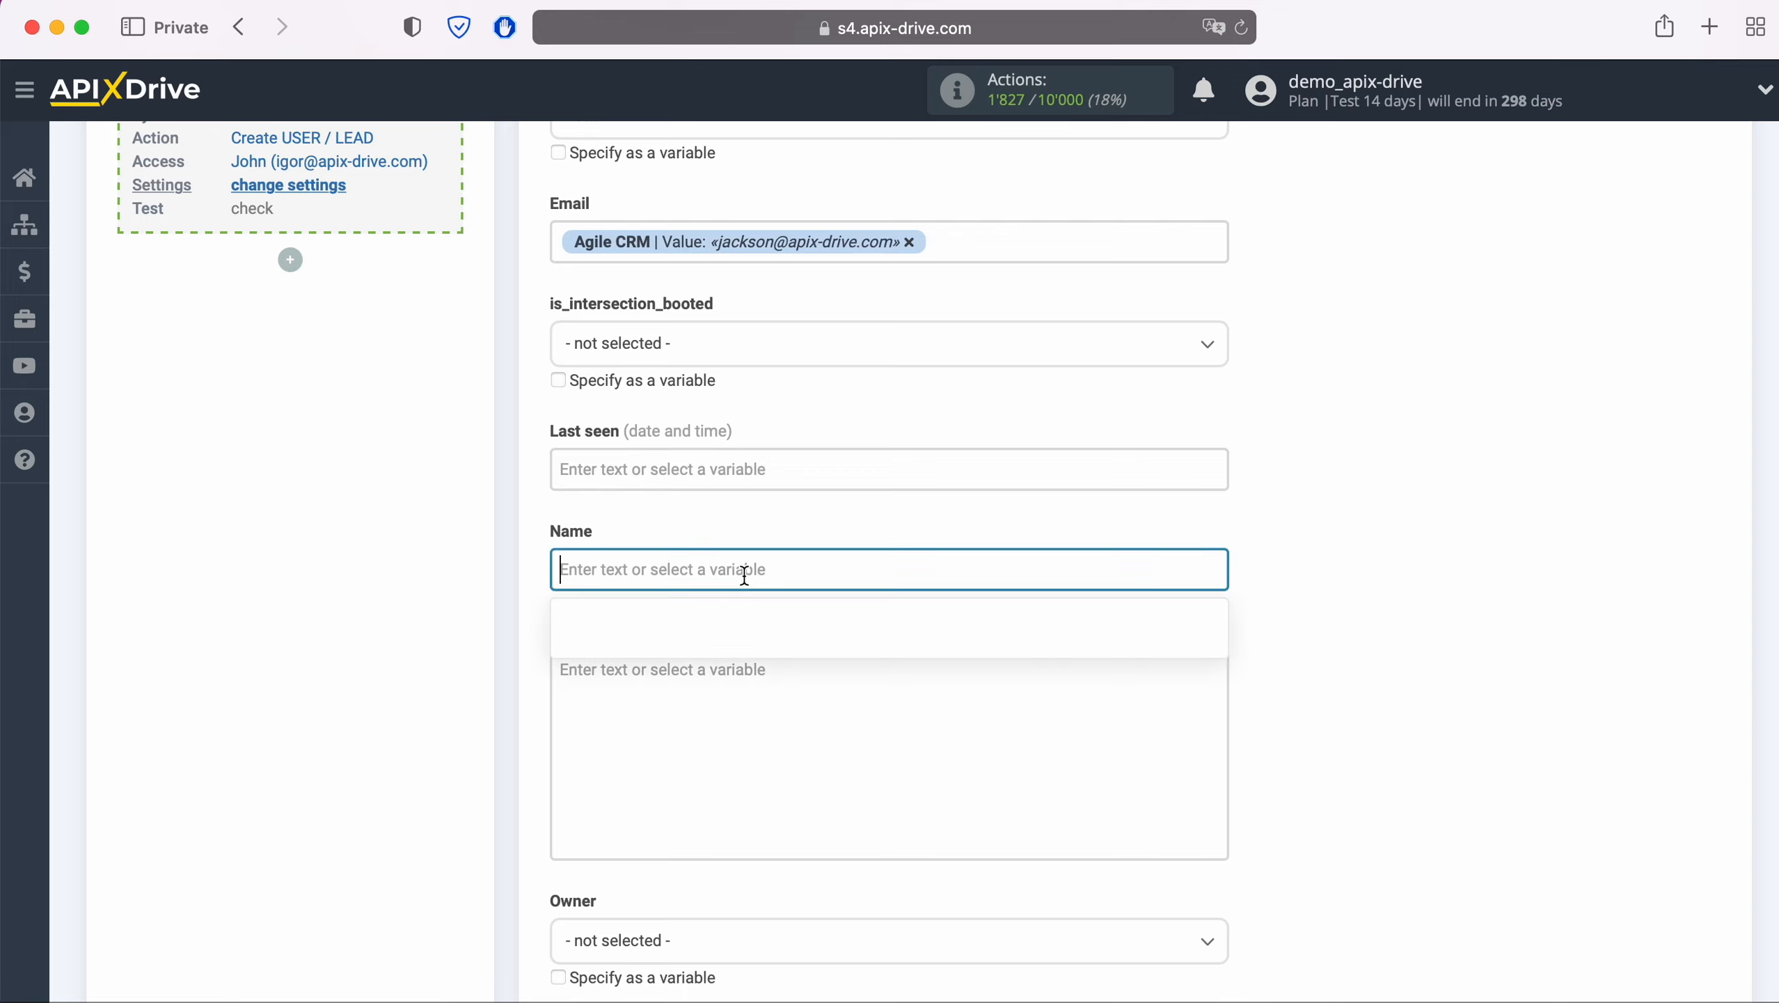
scroll(932, 579, down, 4)
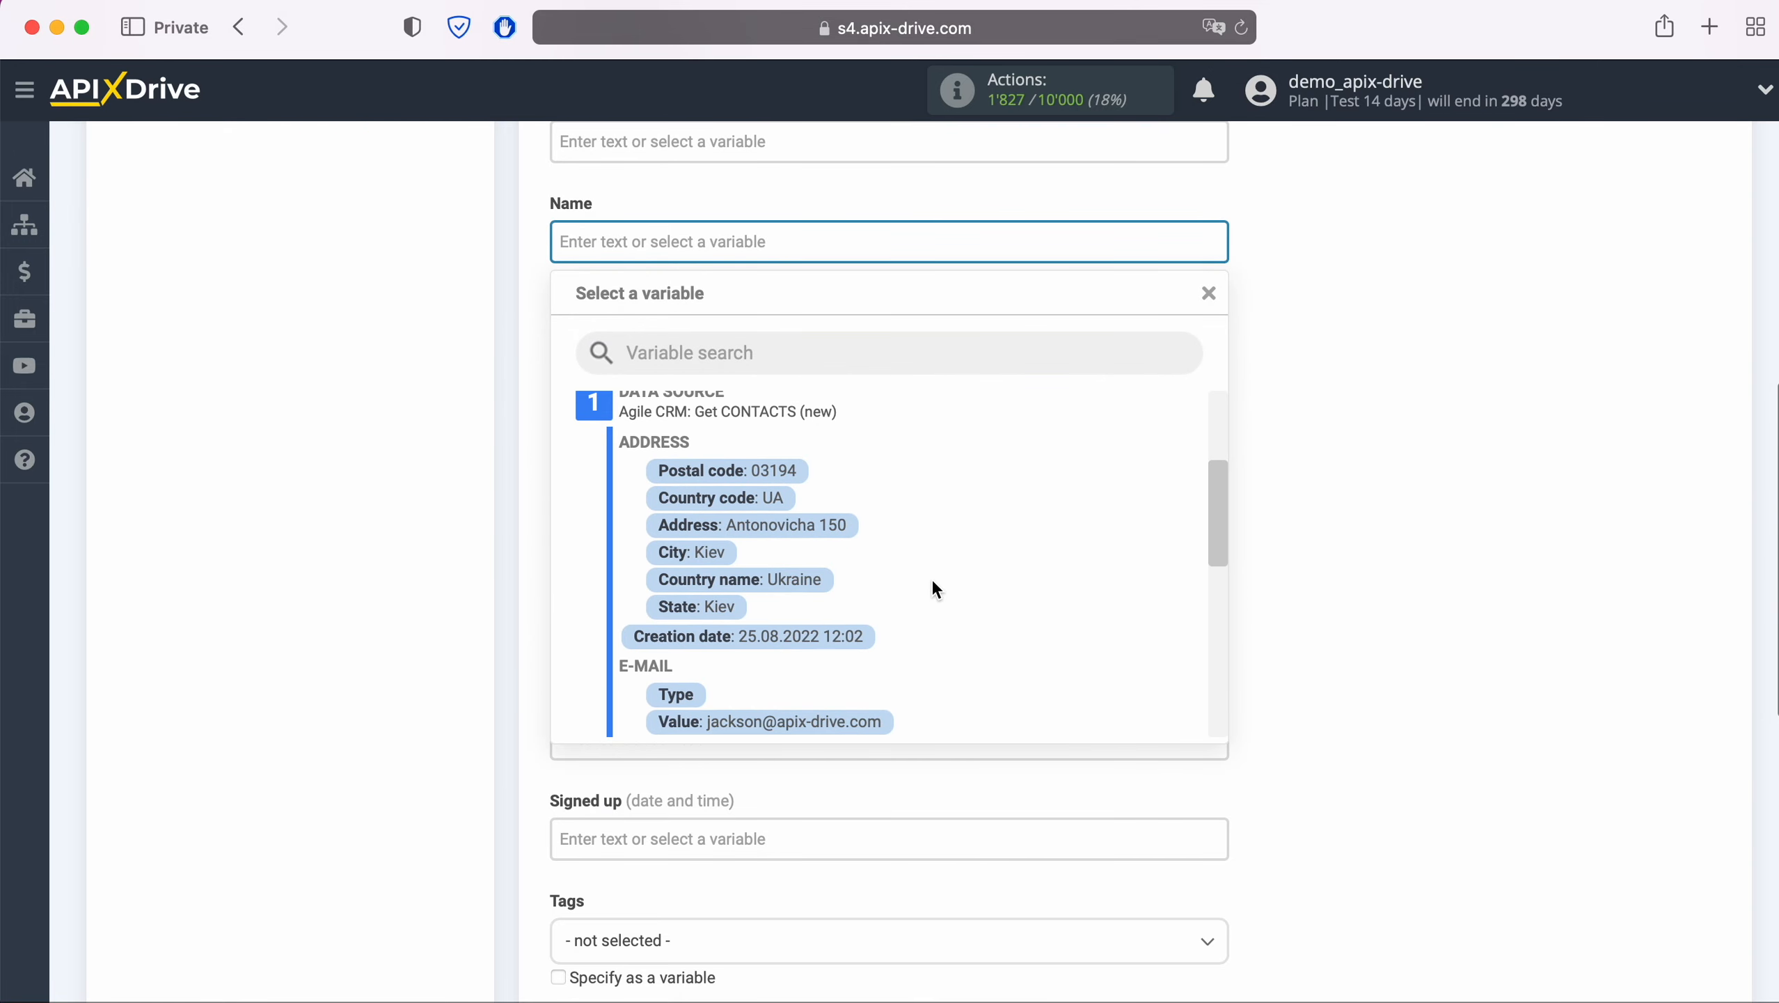
scroll(931, 579, down, 2)
click(754, 616)
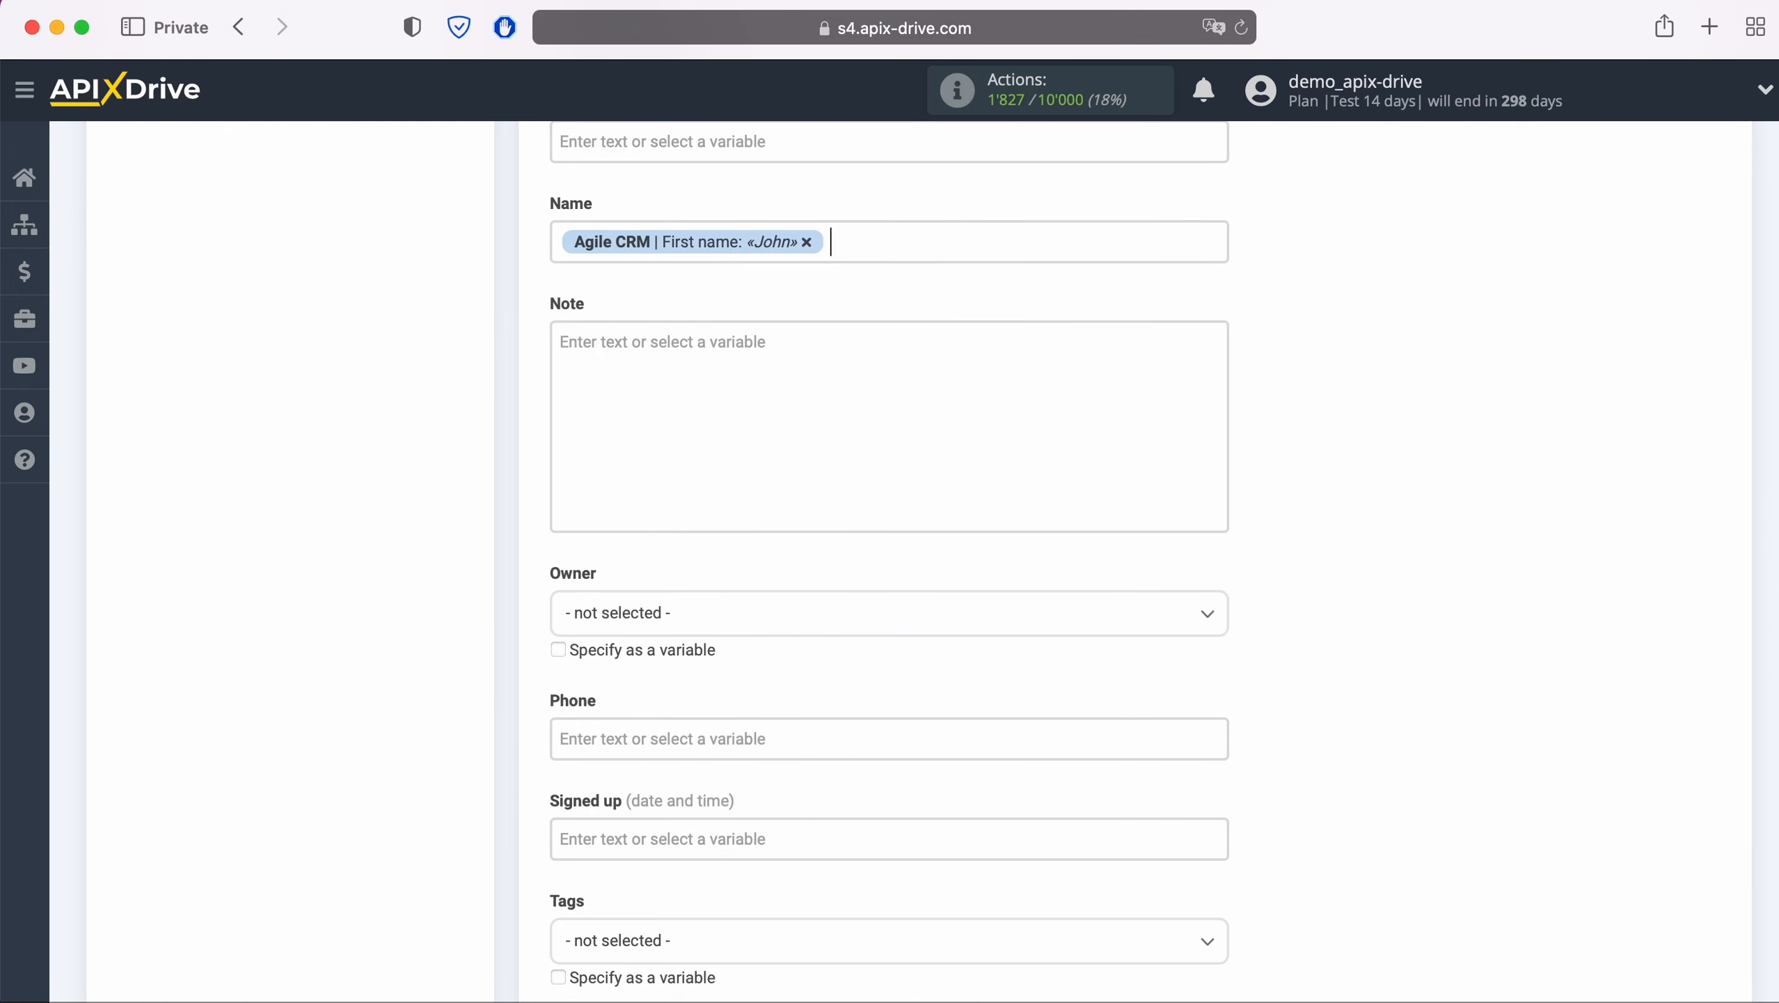
click(883, 231)
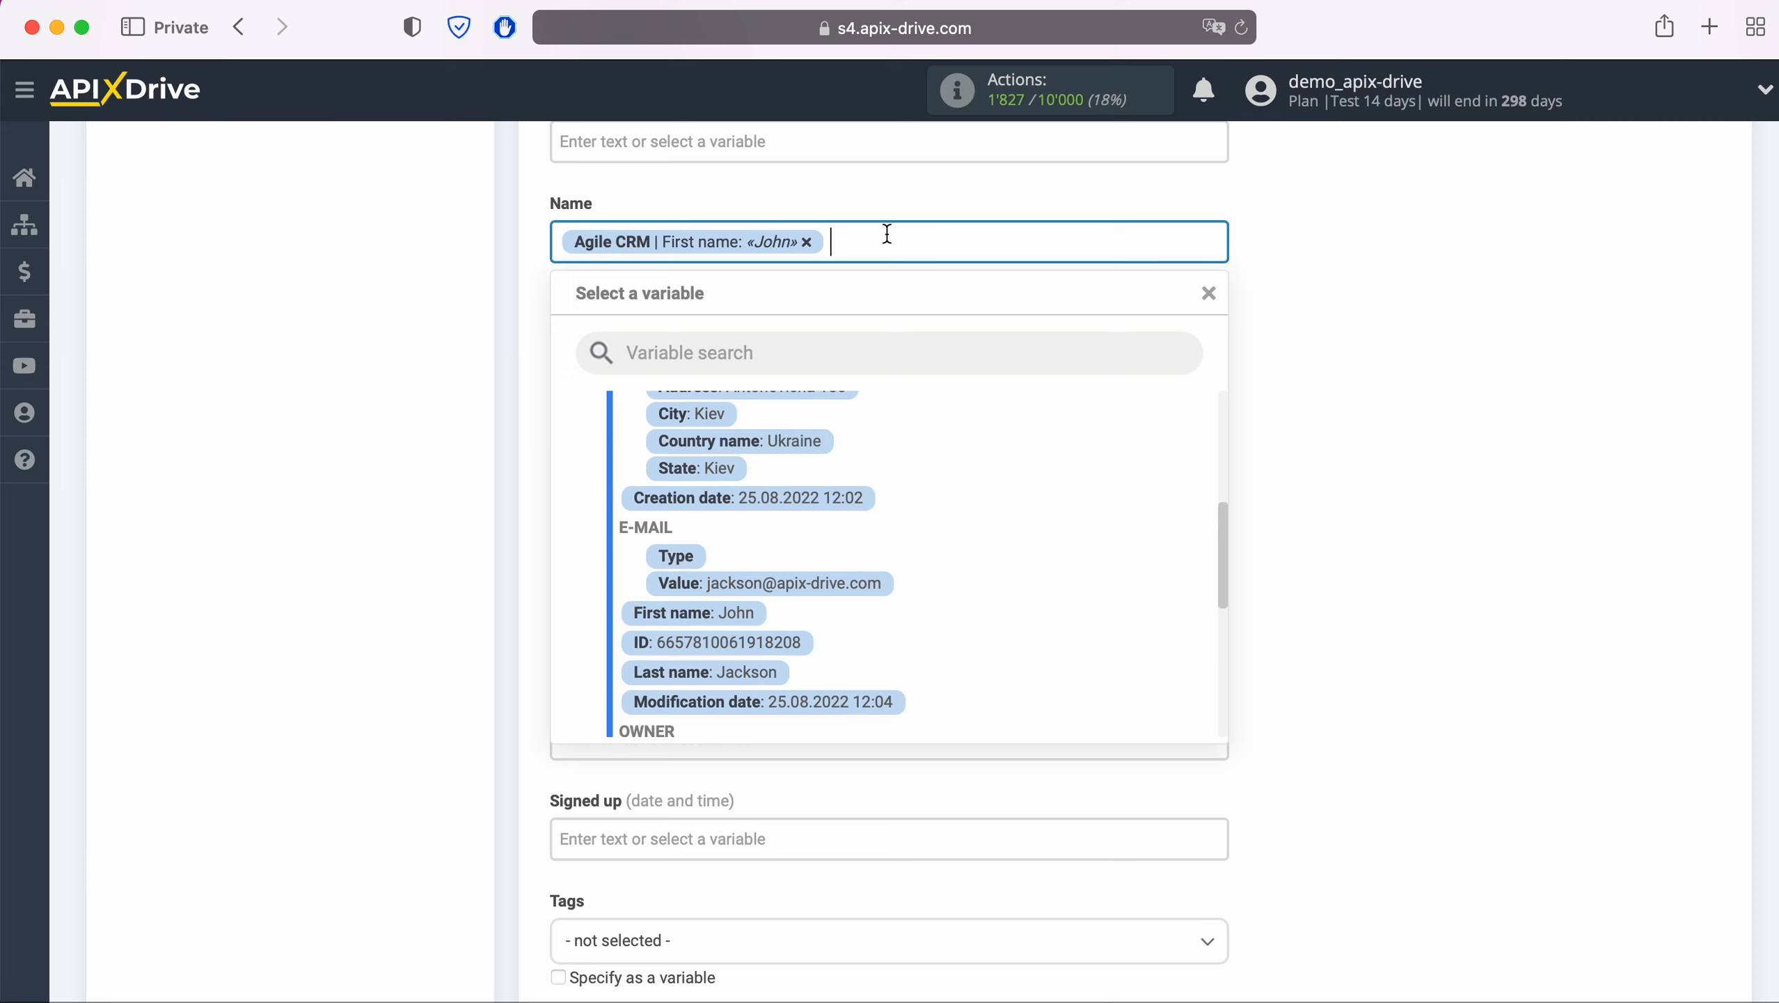
click(737, 667)
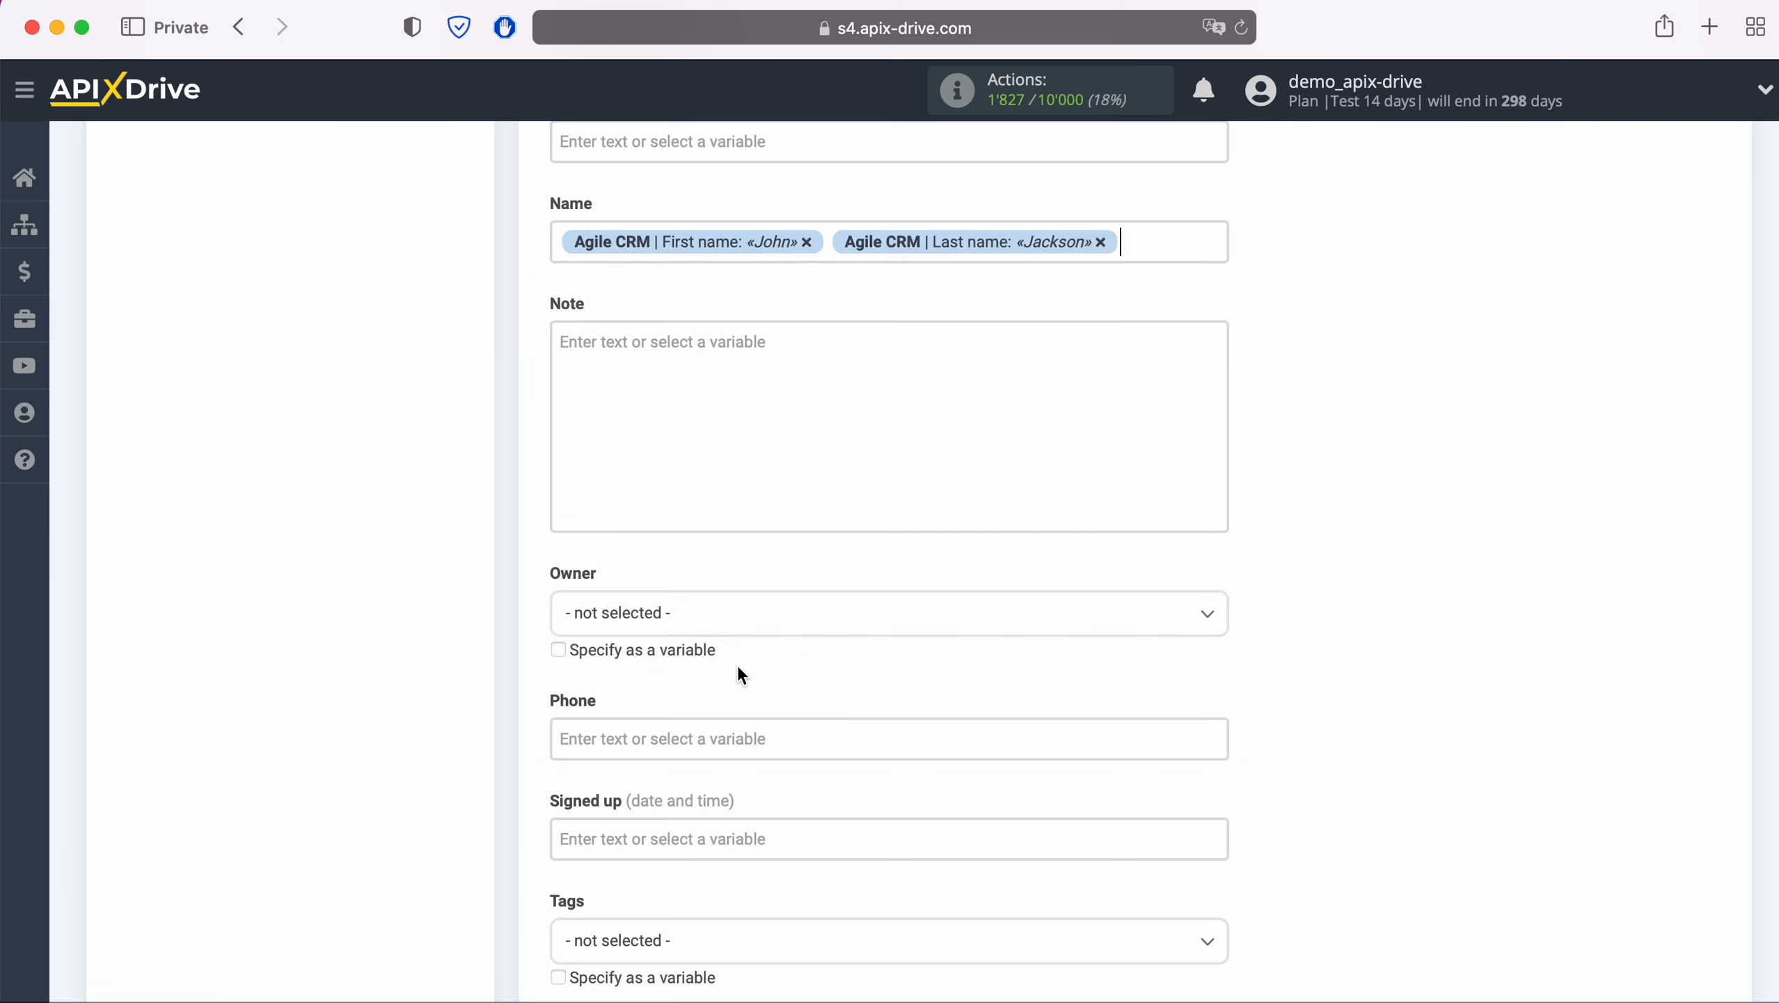
Set Note to 'New CONTACT from AgileCRM' followed by the Creation date variable
click(691, 361)
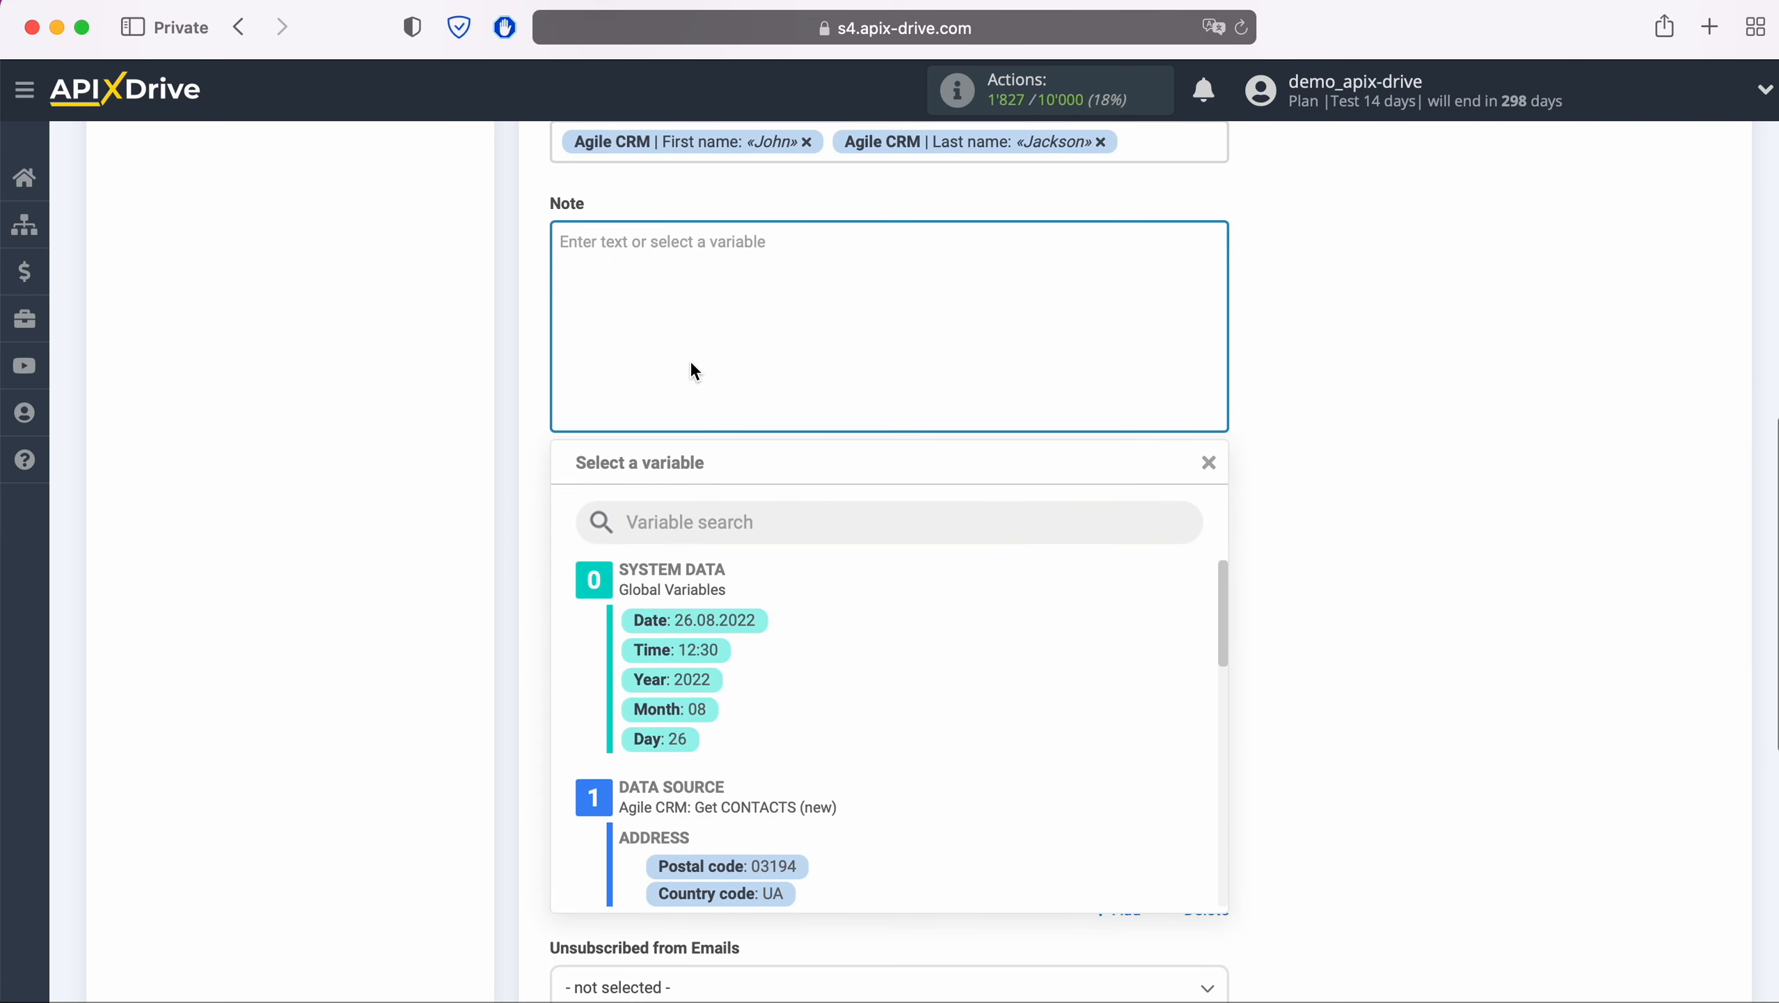
text(New CONTACT)
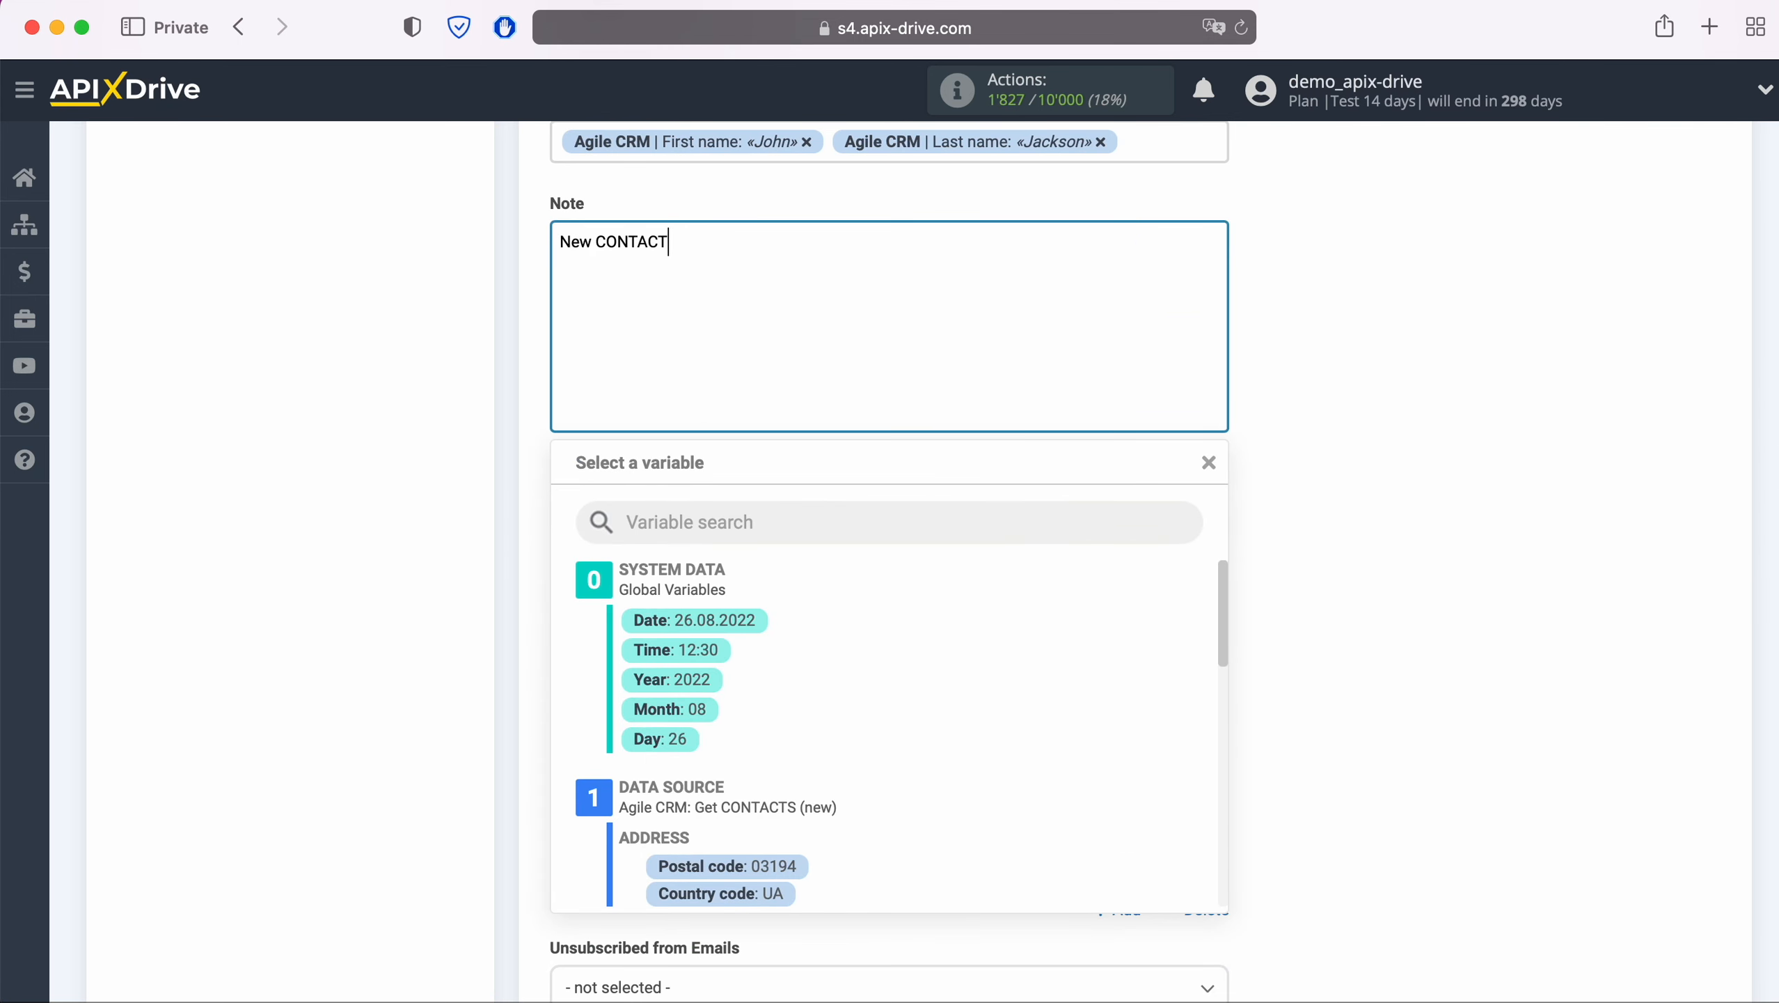
text( from AgileCRM)
scroll(972, 738, down, 5)
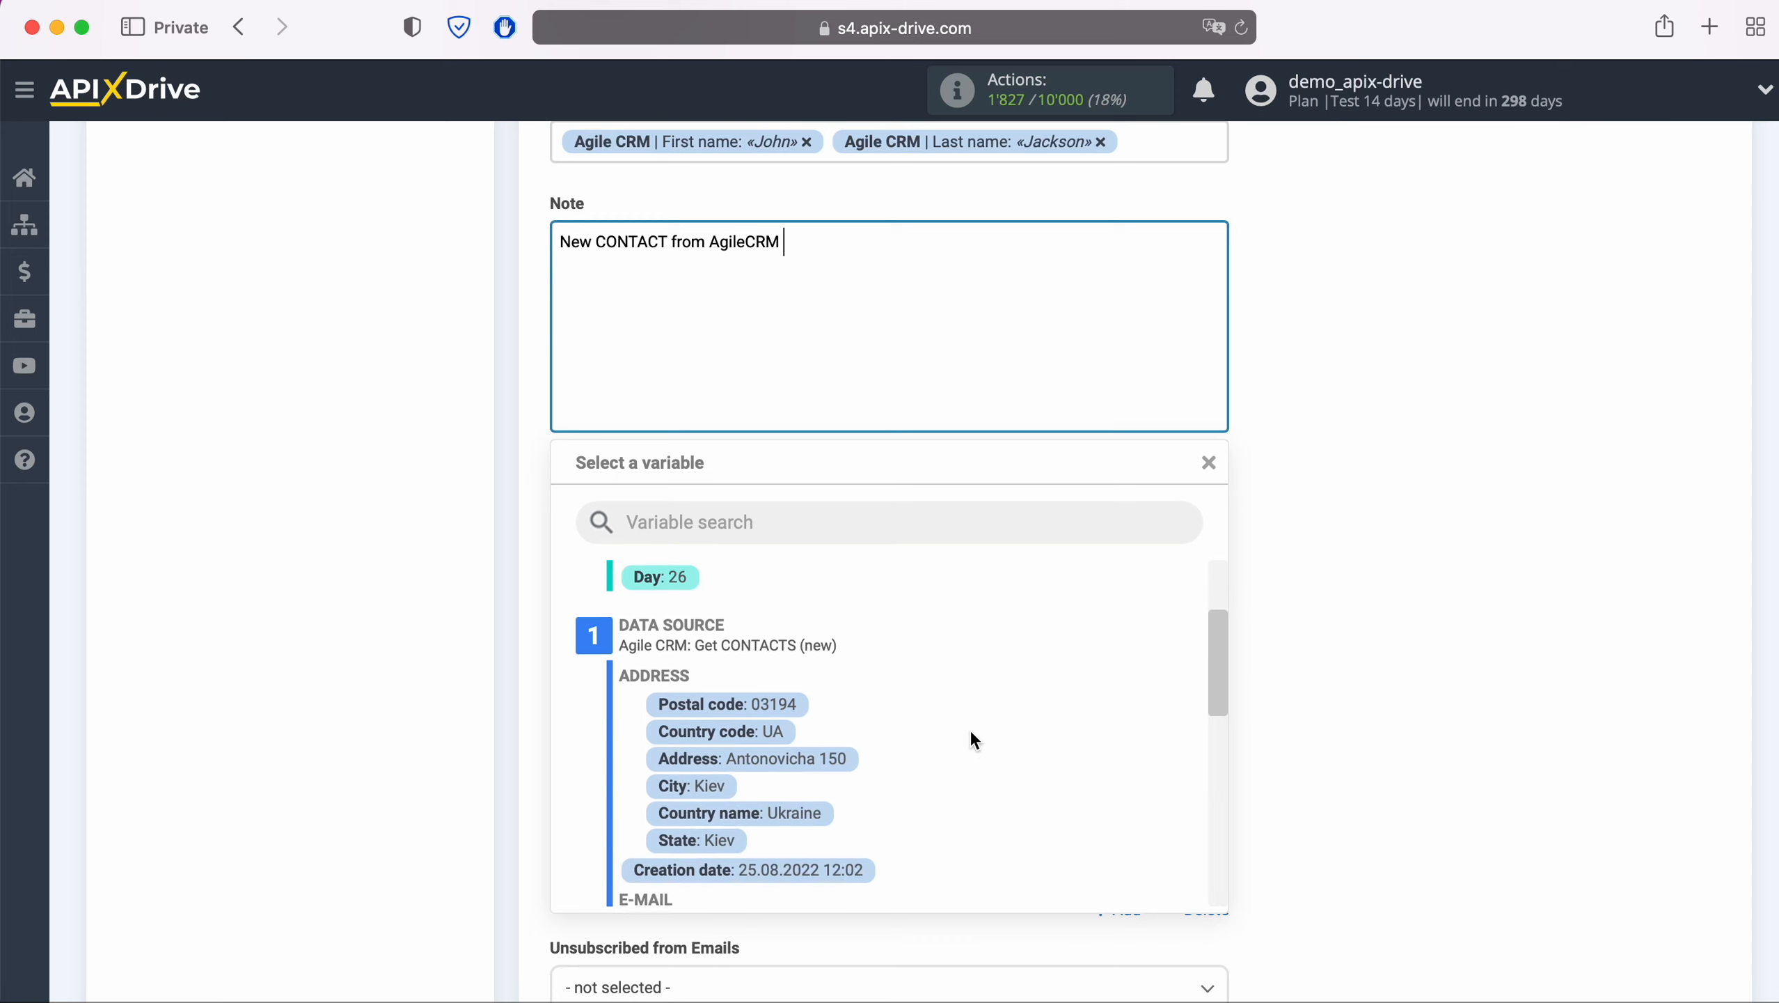
click(822, 828)
scroll(786, 737, down, 2)
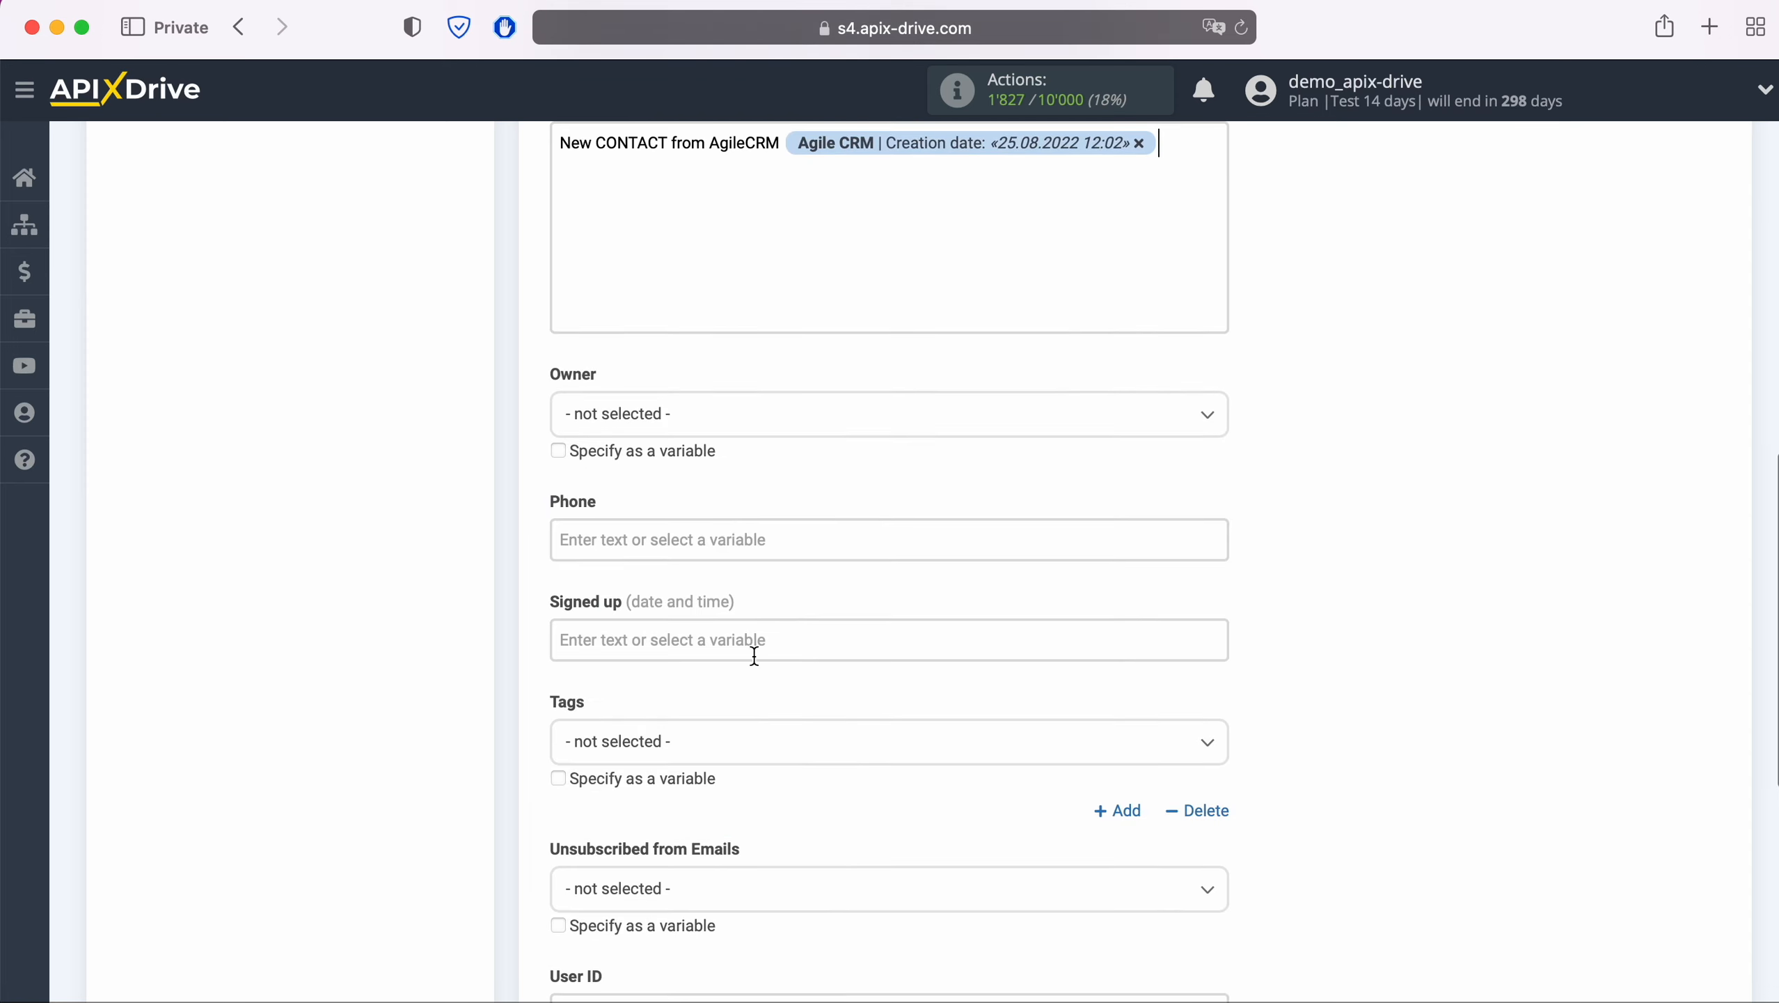
Map Phone to the Agile CRM PHONE Value variable and continue to the test preview
click(720, 529)
scroll(954, 604, down, 4)
scroll(962, 595, down, 5)
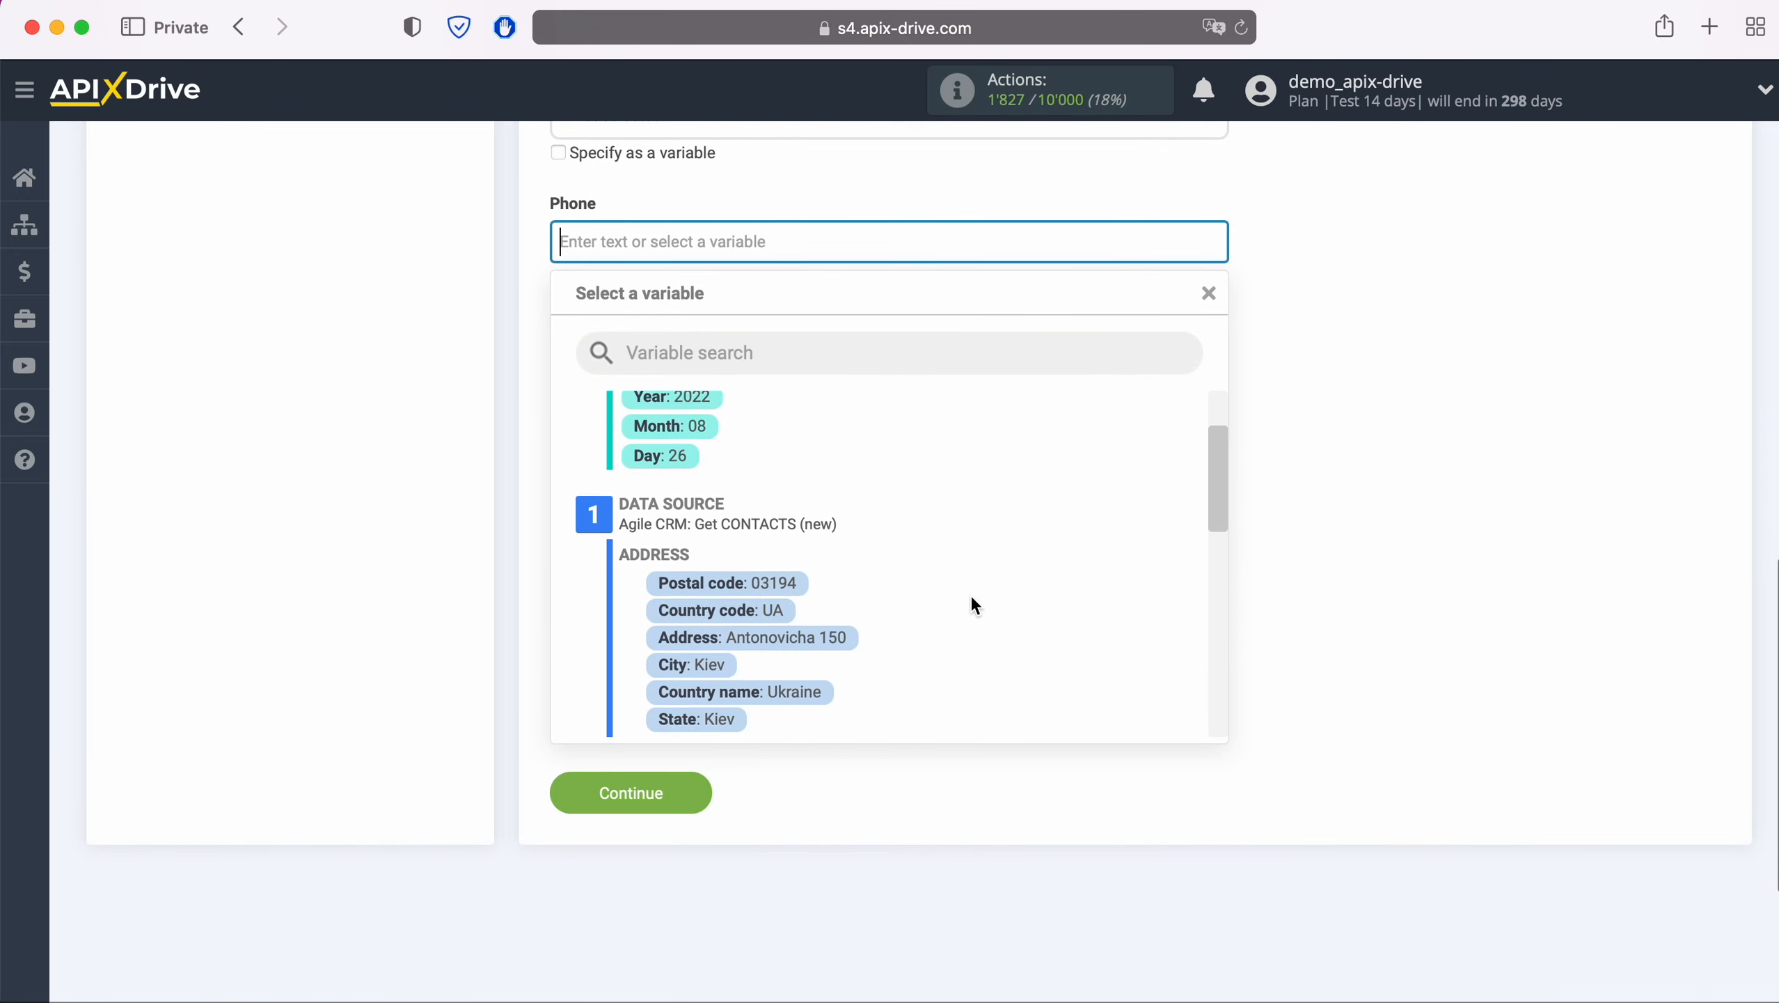
scroll(971, 593, down, 5)
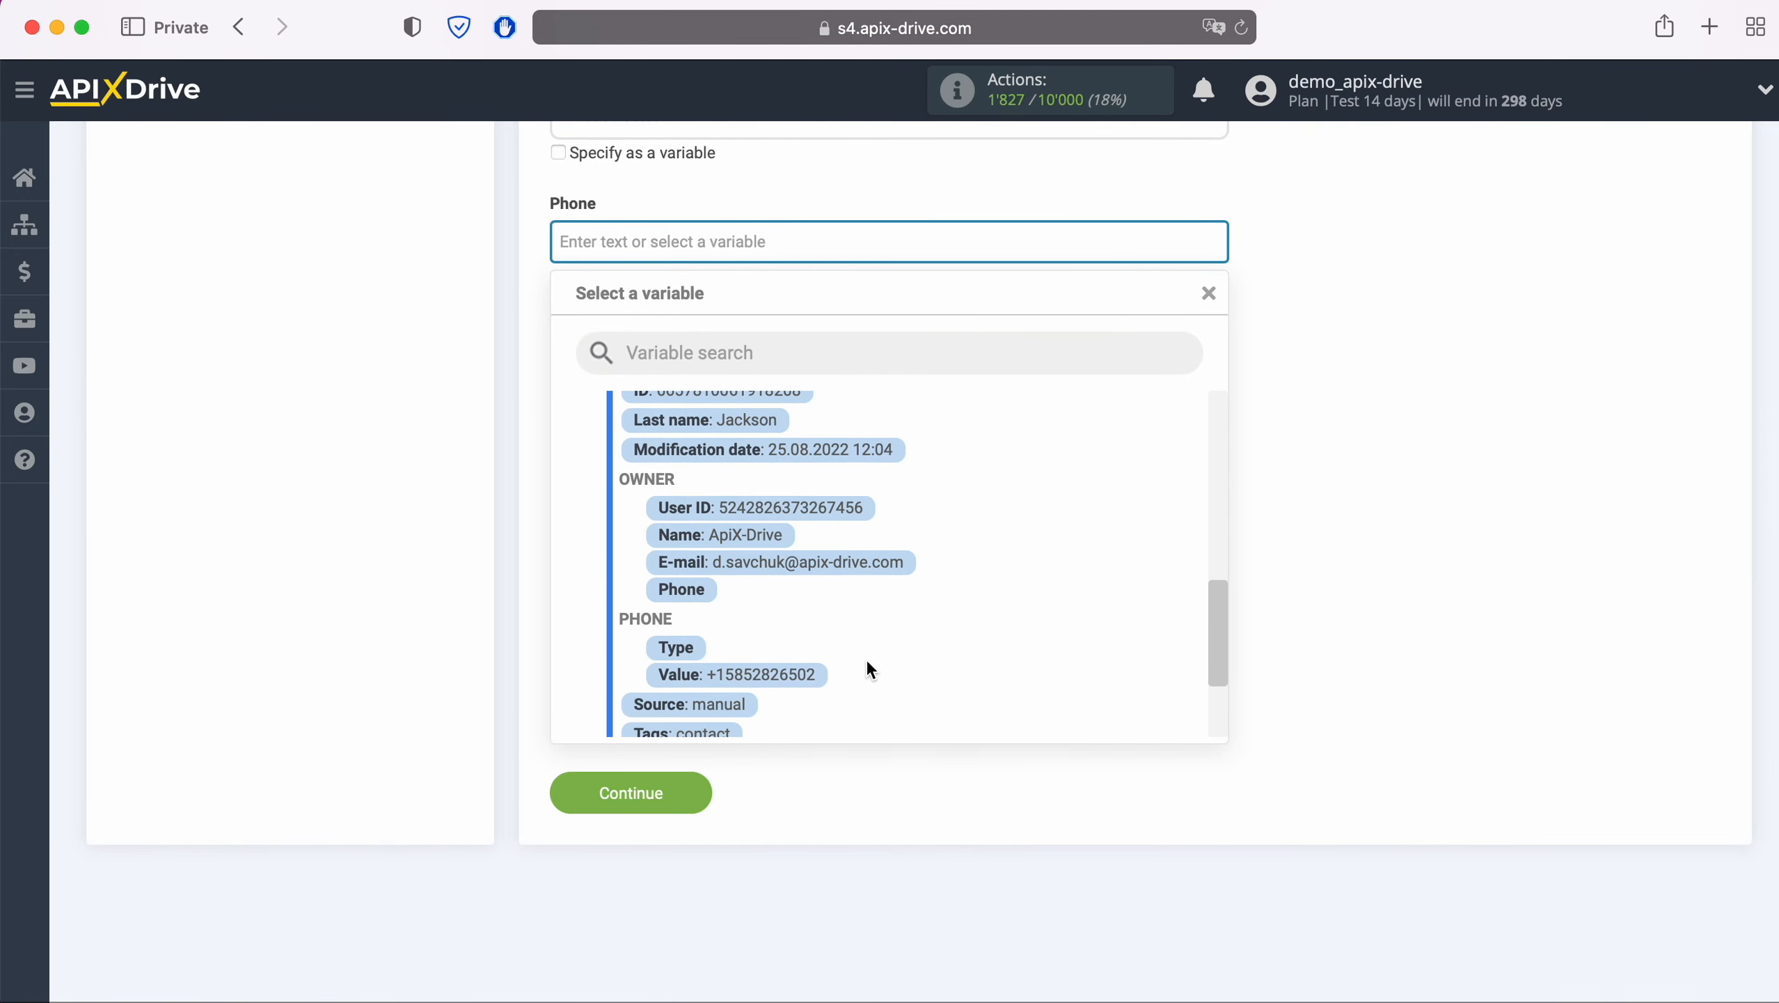
click(818, 674)
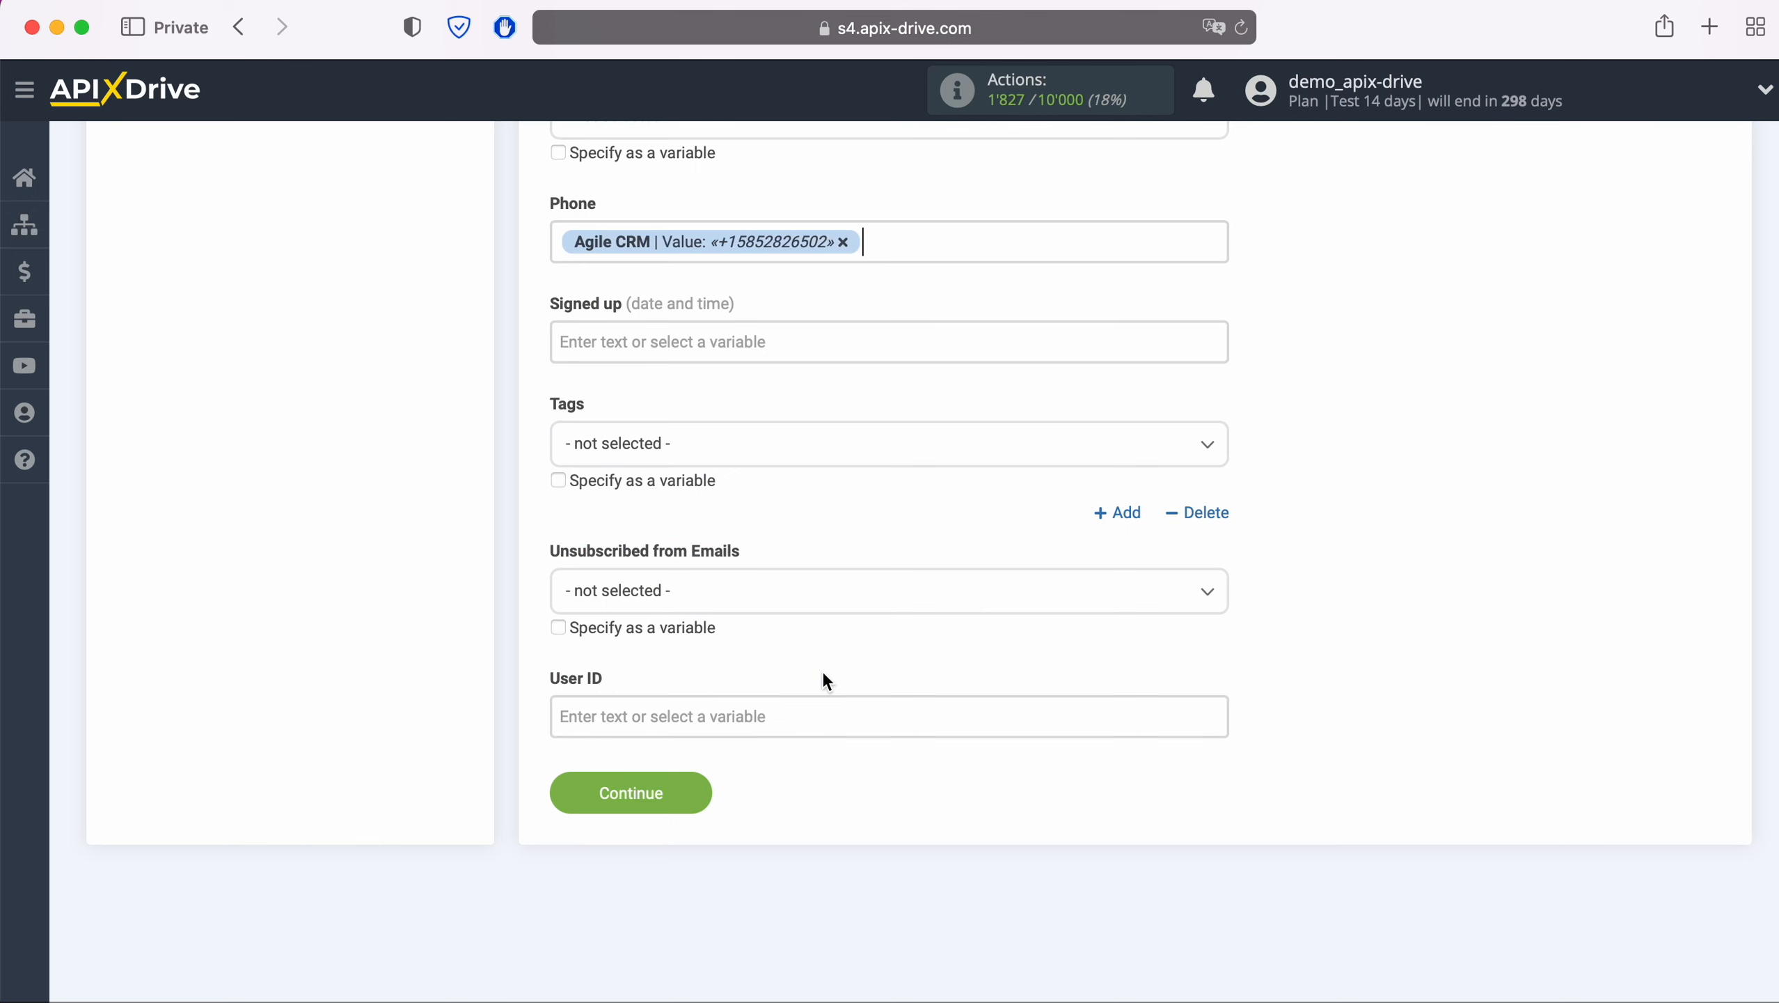
click(701, 782)
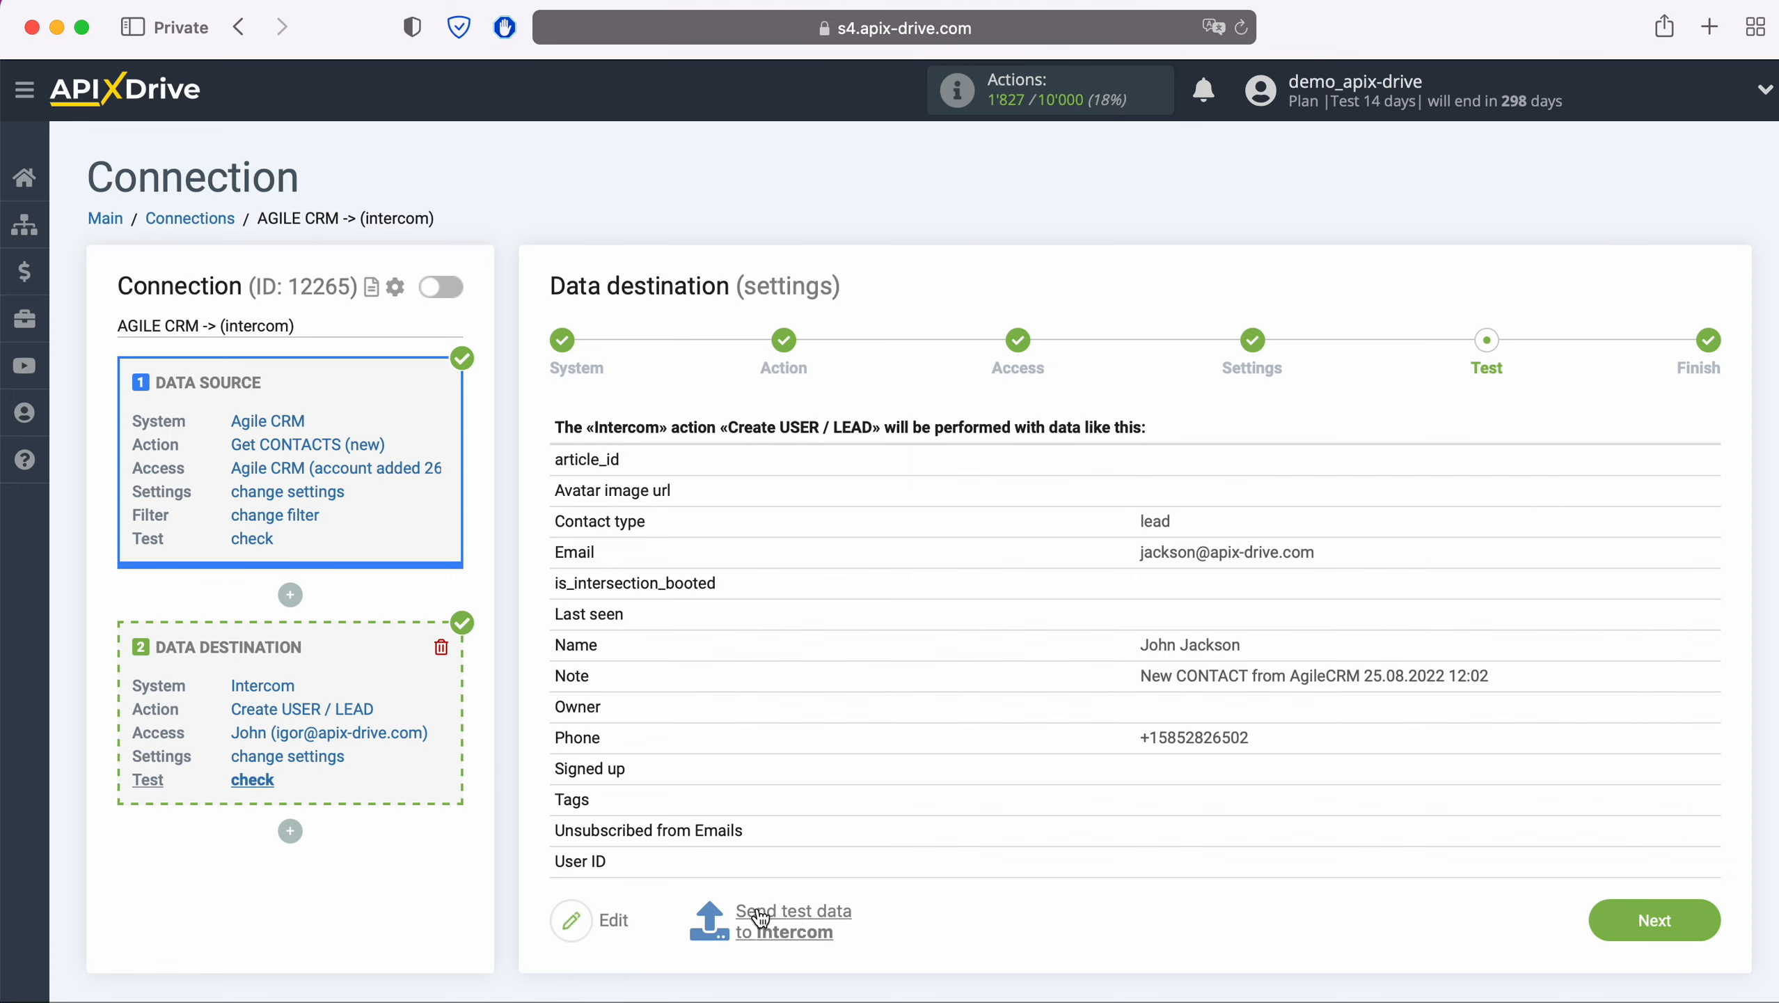
Send the previewed test lead to Intercom, completing the Create USER / LEAD task
click(791, 912)
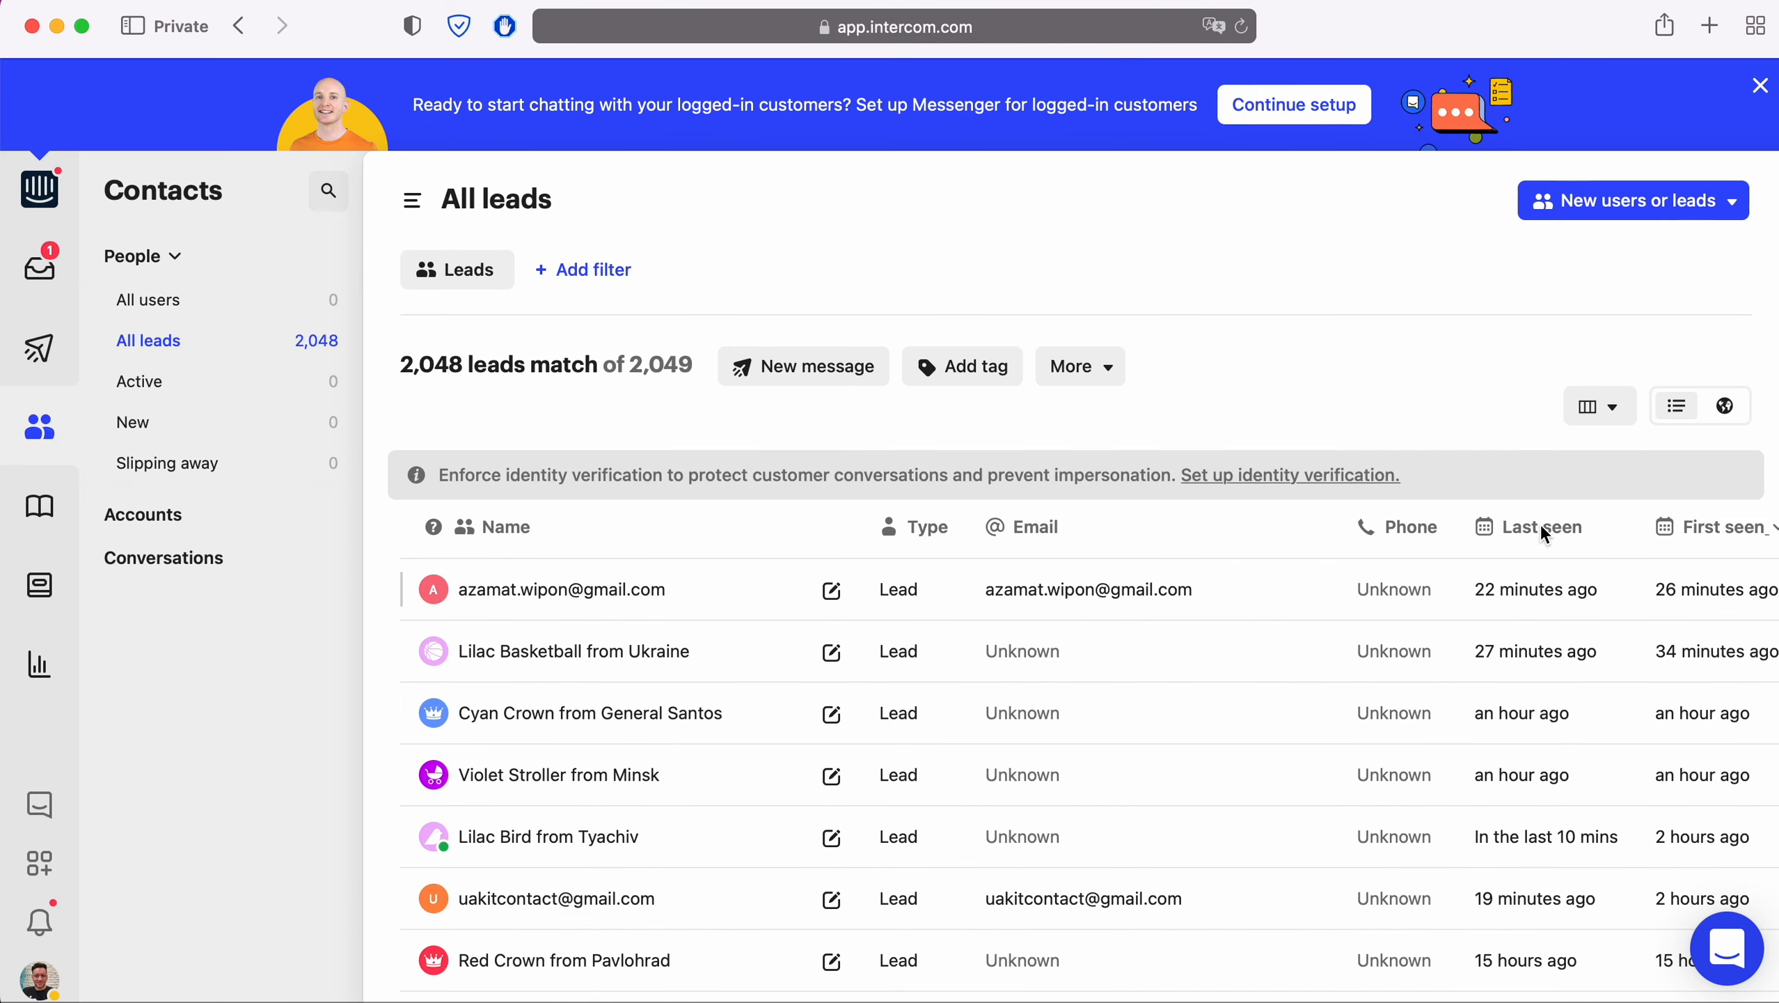
Refresh Intercom's All leads list and open the new test lead's profile to check its note
click(1241, 27)
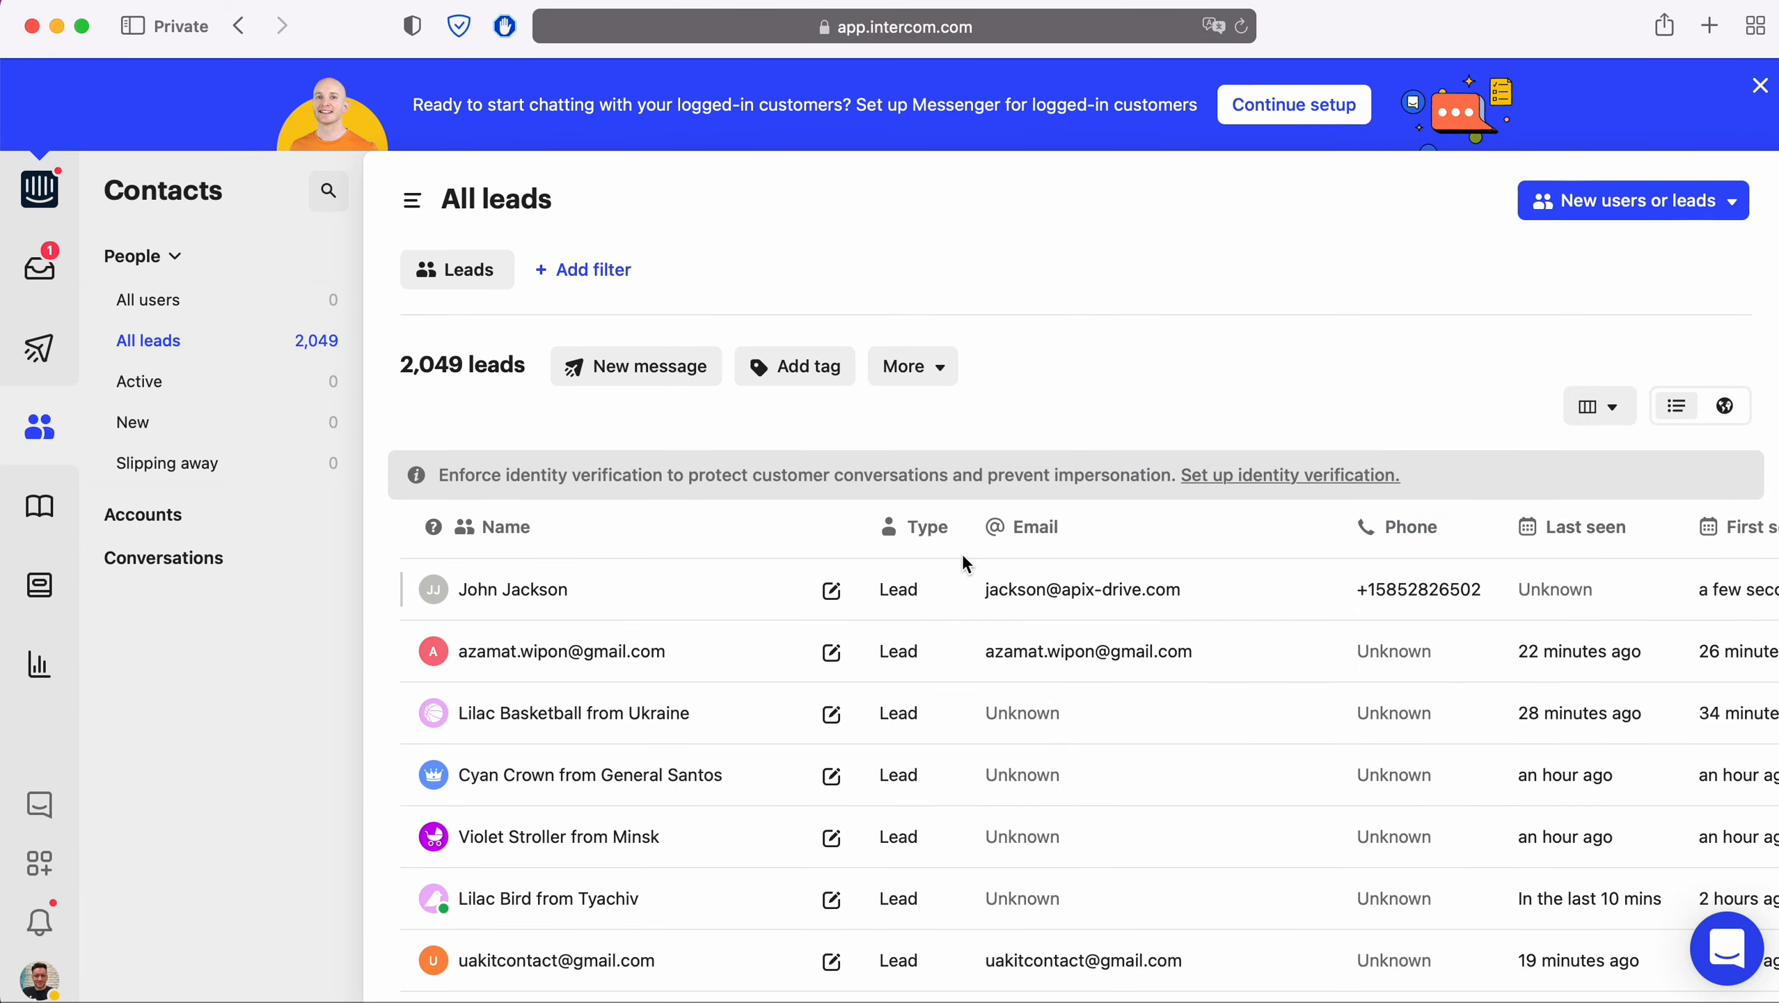
click(528, 591)
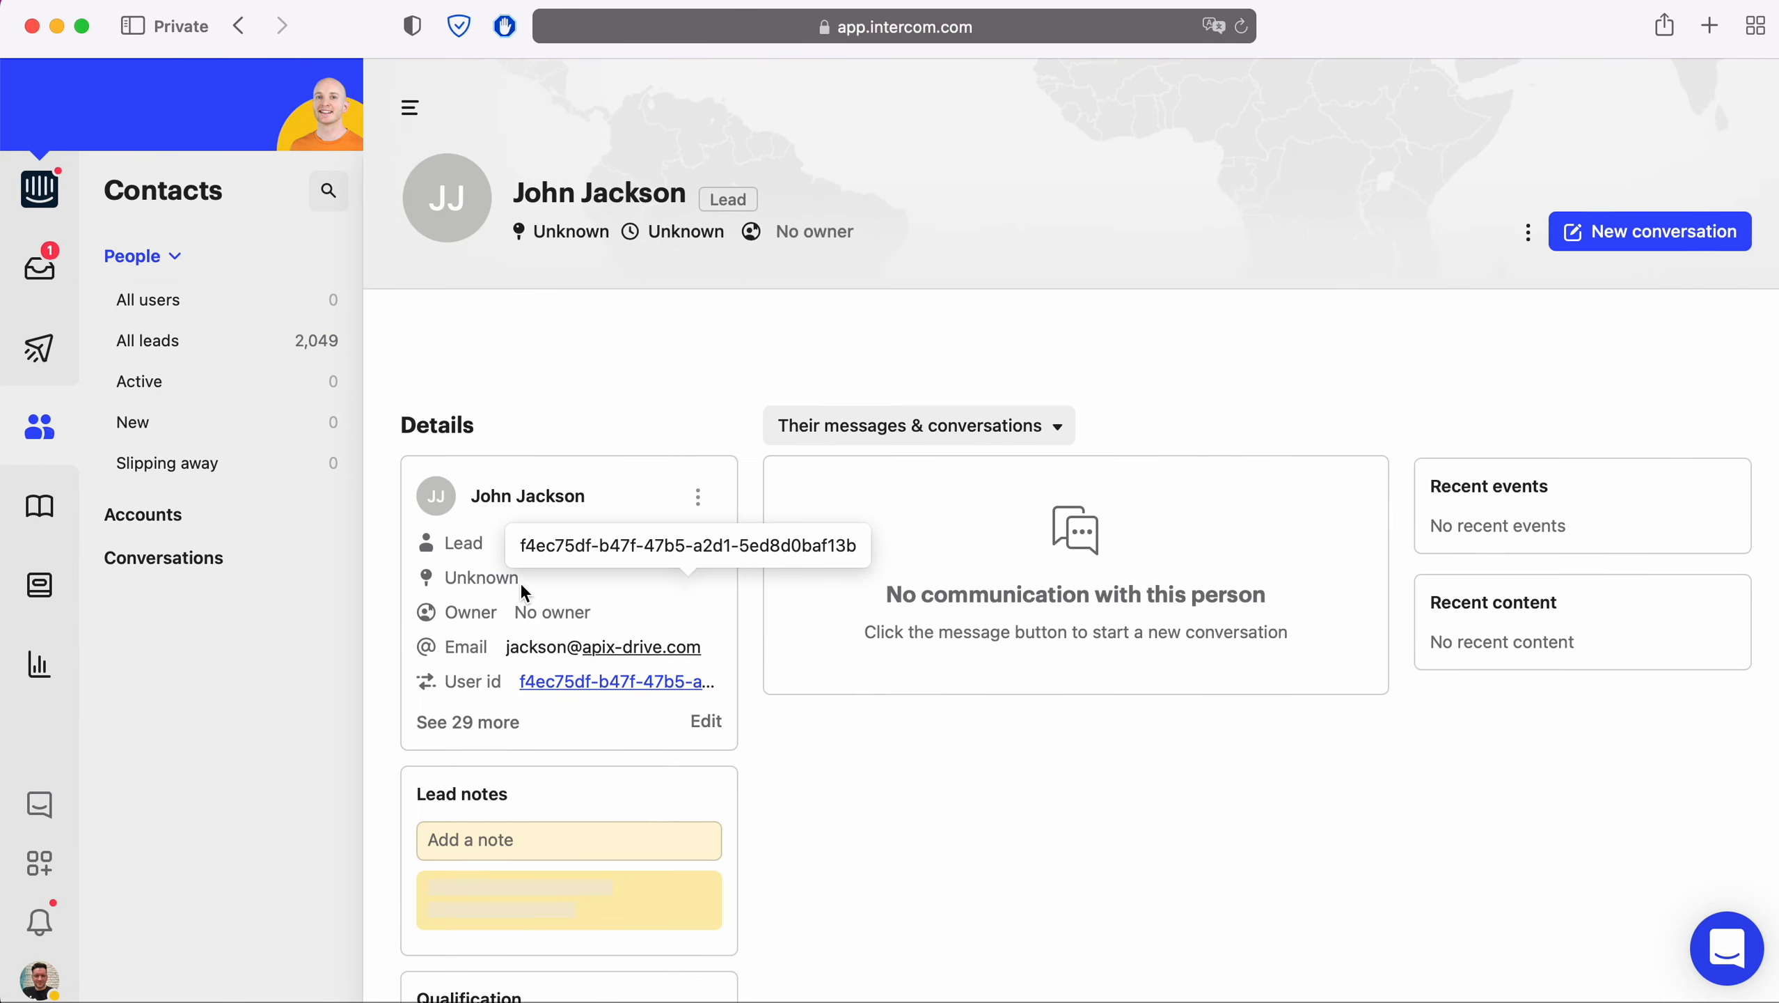
scroll(1539, 766, down, 5)
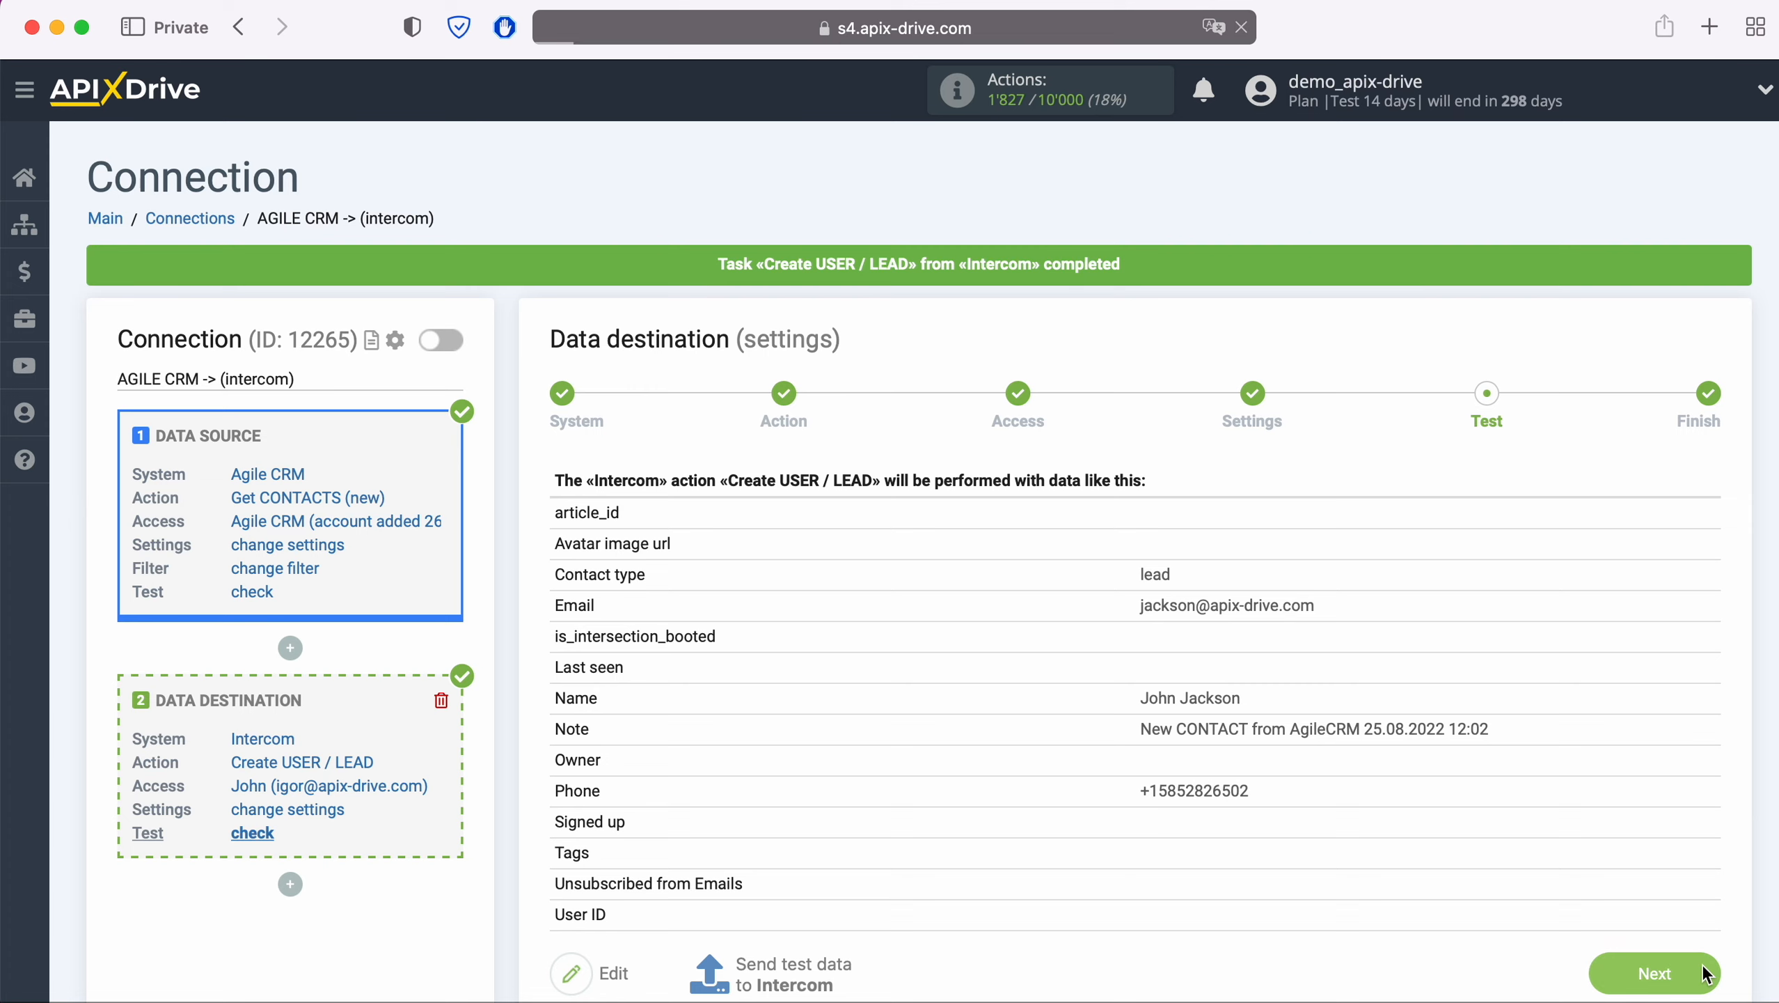
Enable auto-update for AGILE CRM -> (intercom) and save a 5 minutes update interval
click(1704, 972)
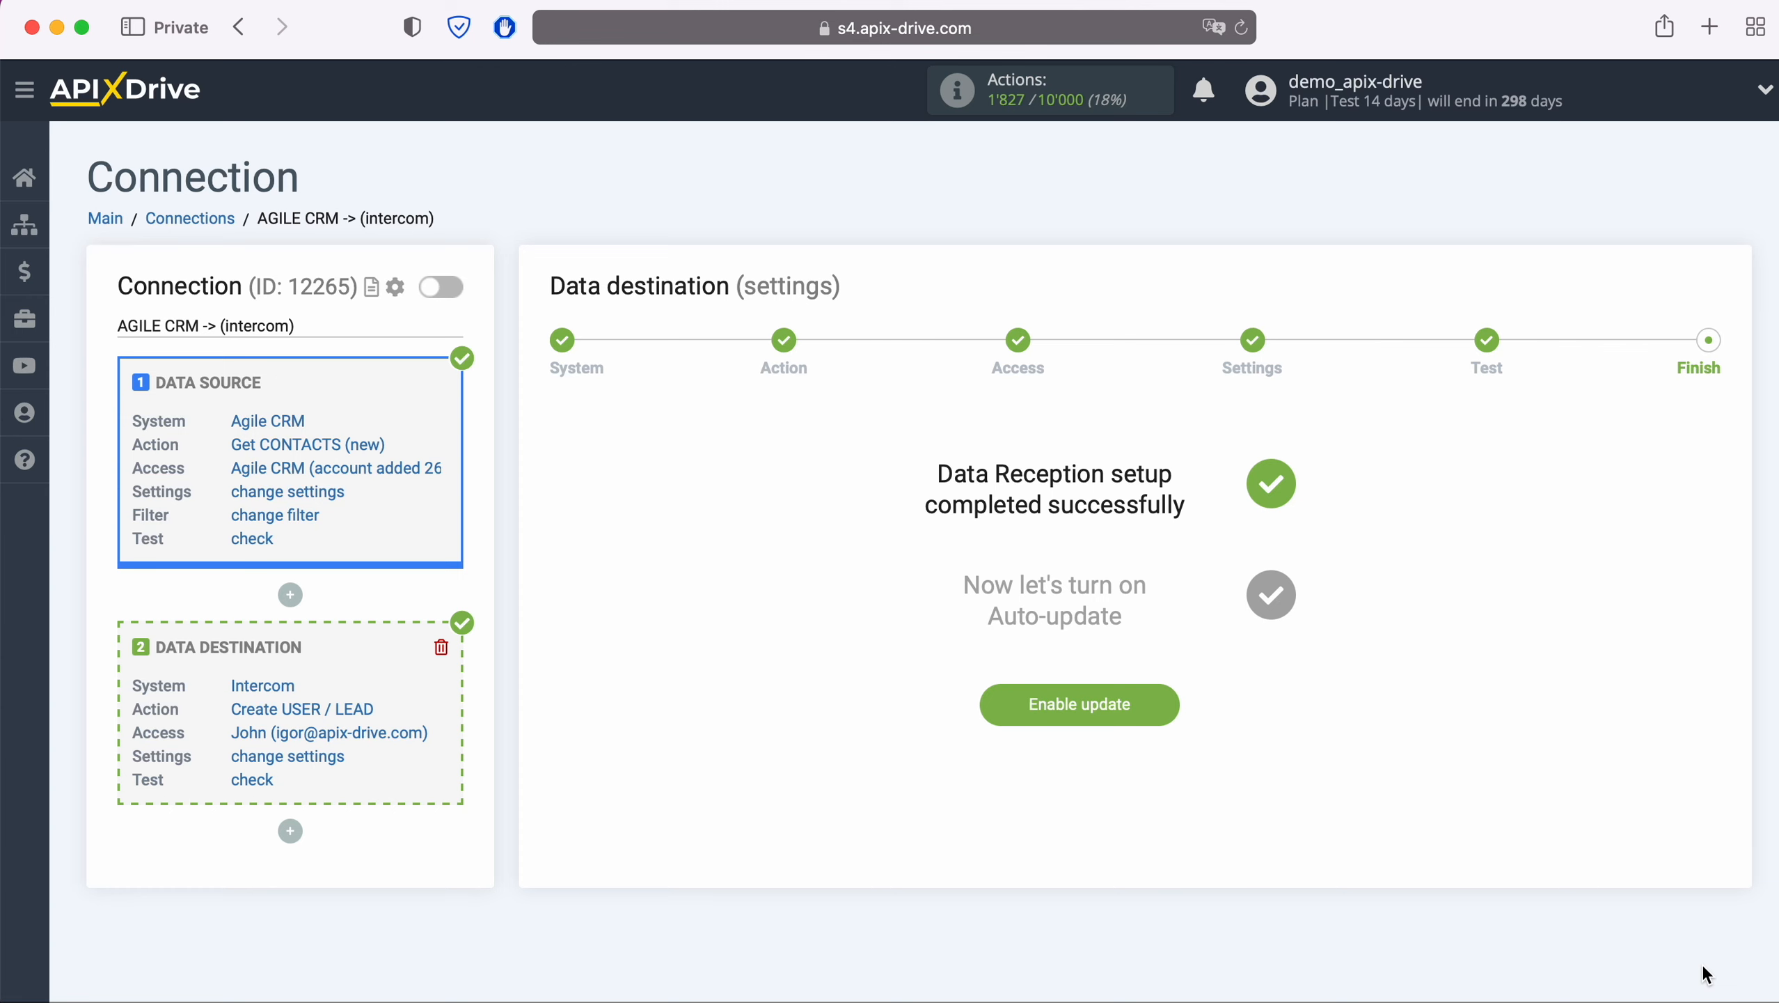
click(1165, 696)
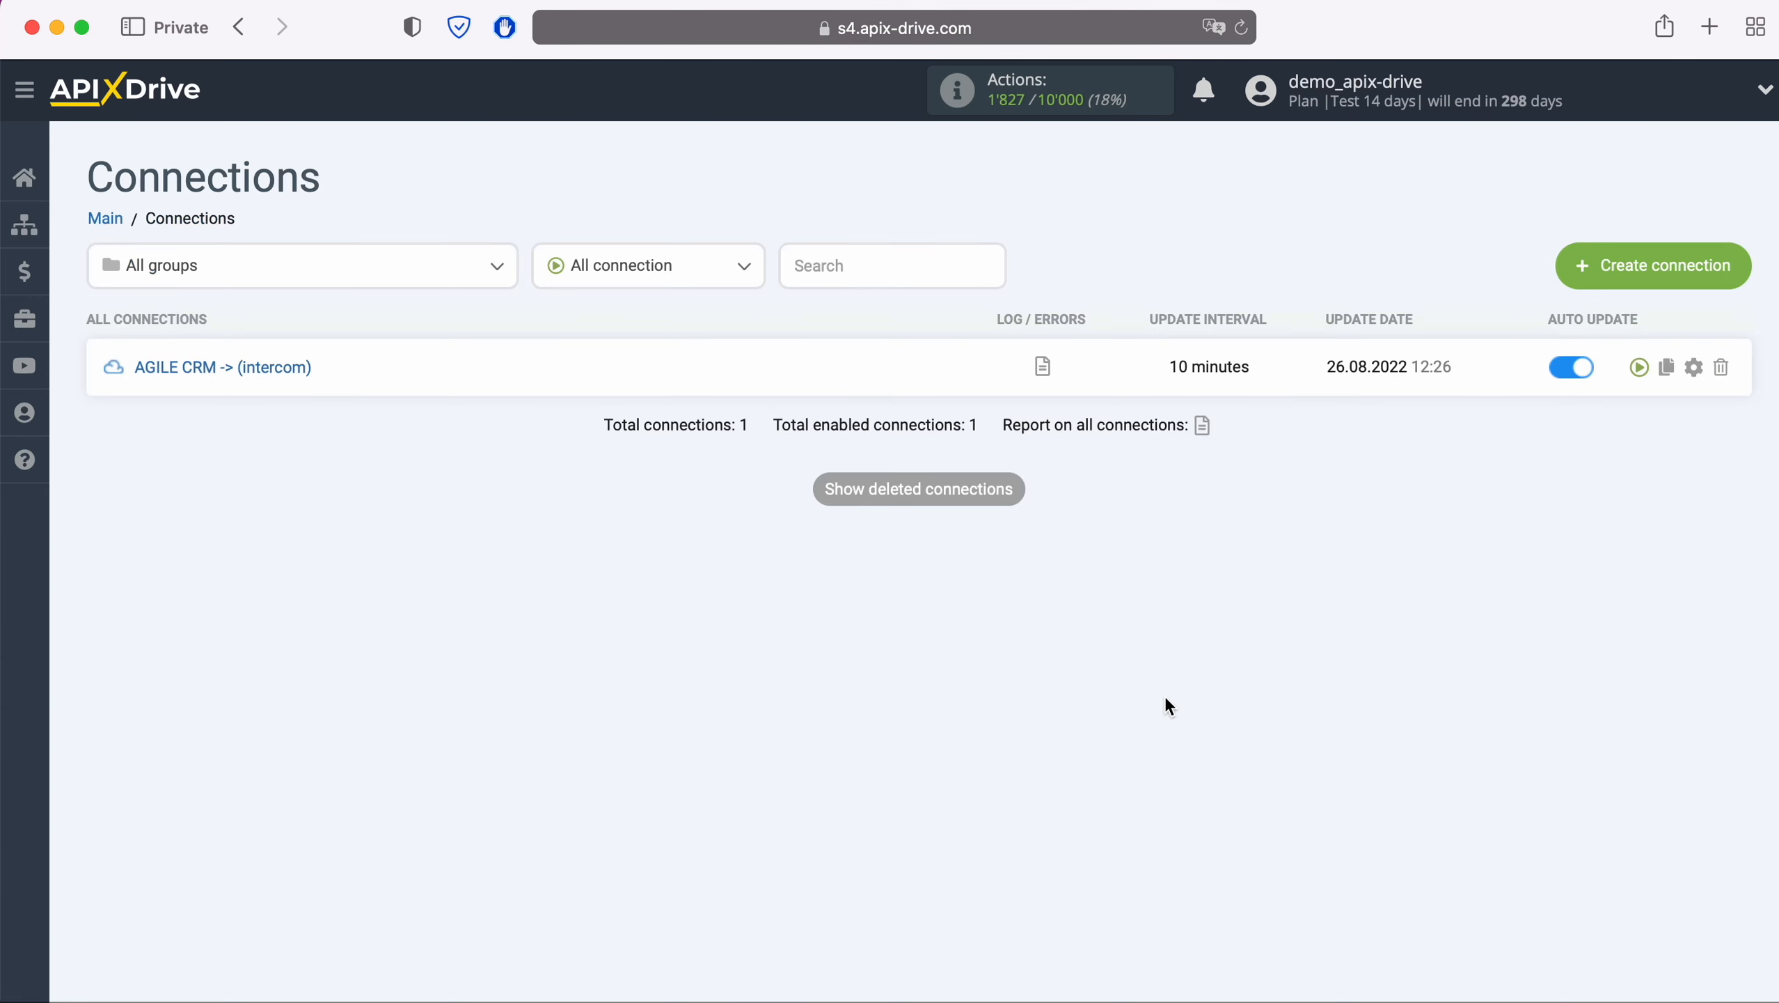
click(1693, 366)
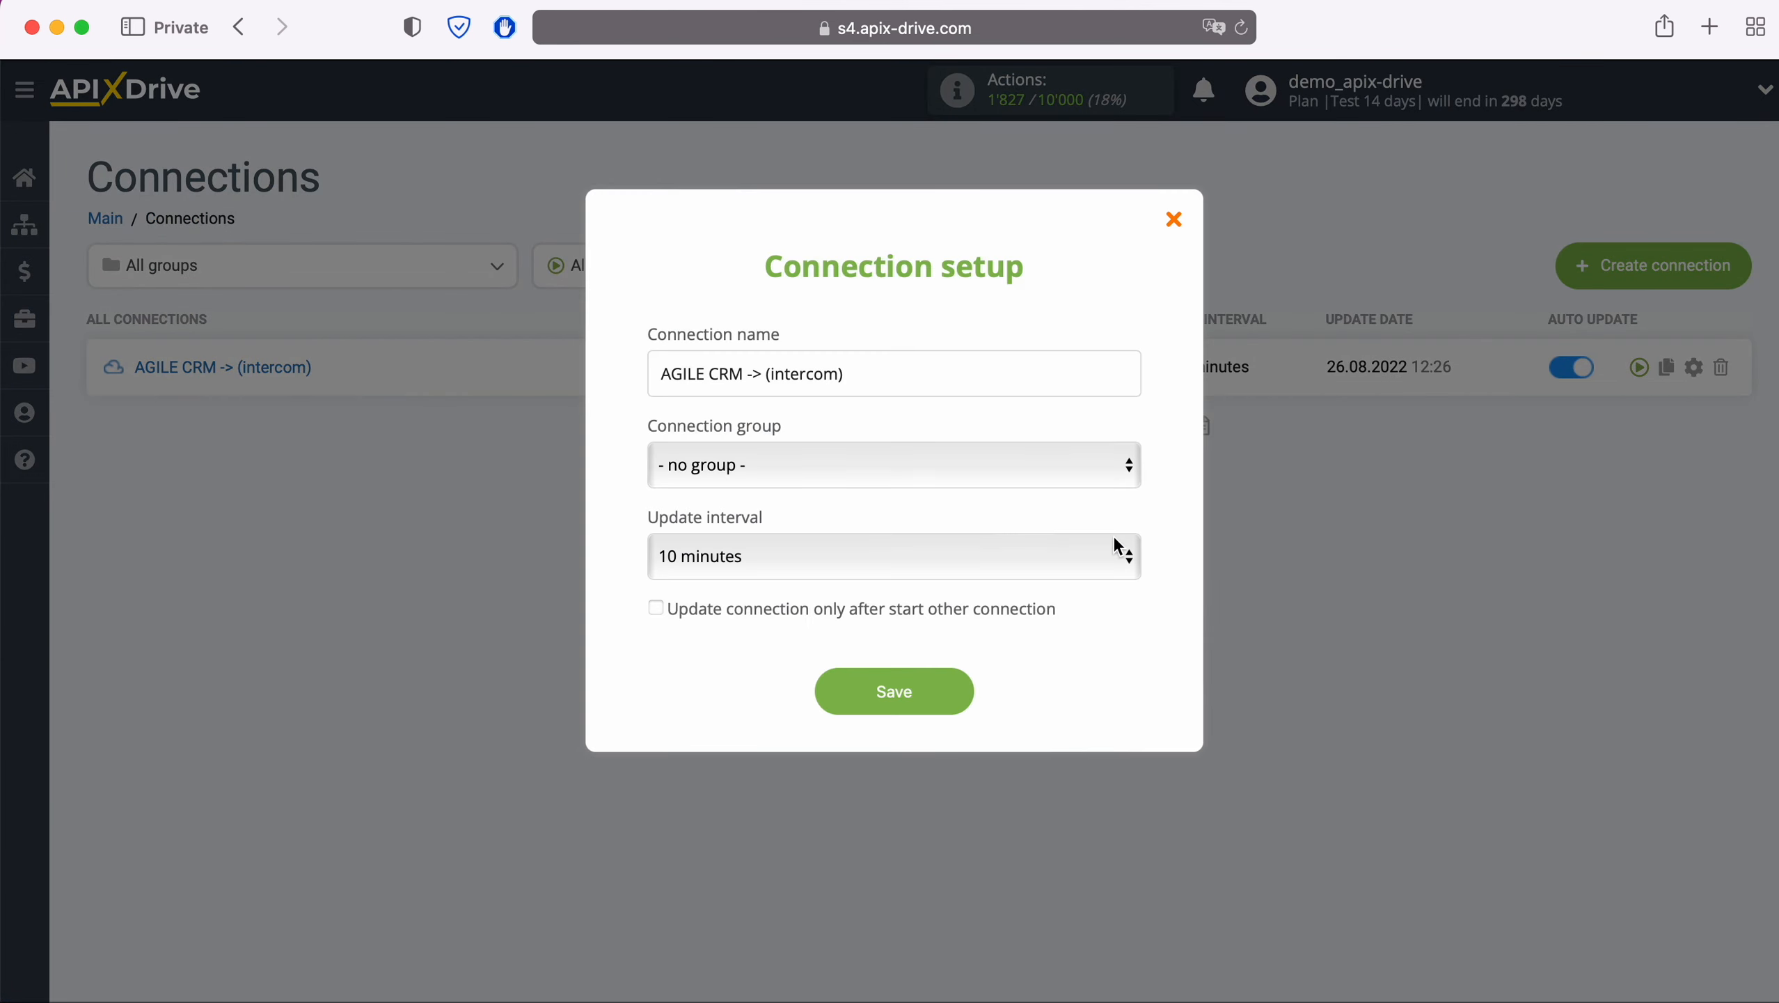
click(1077, 554)
click(995, 518)
click(956, 693)
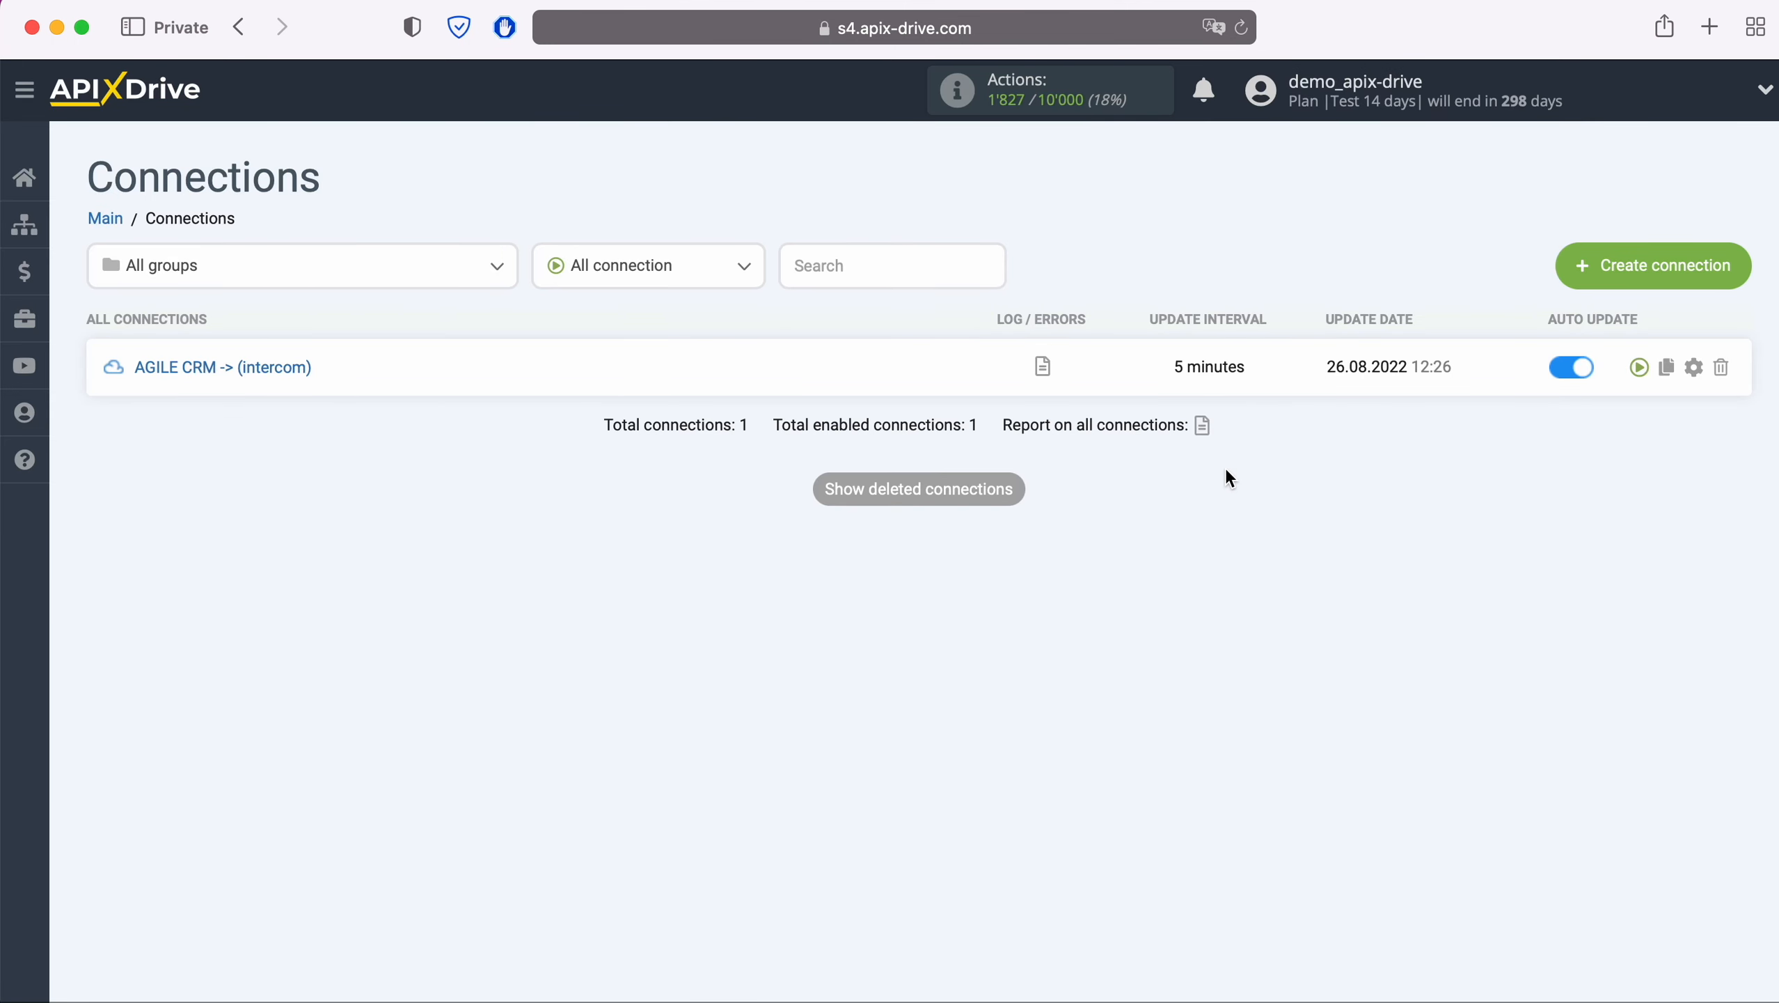